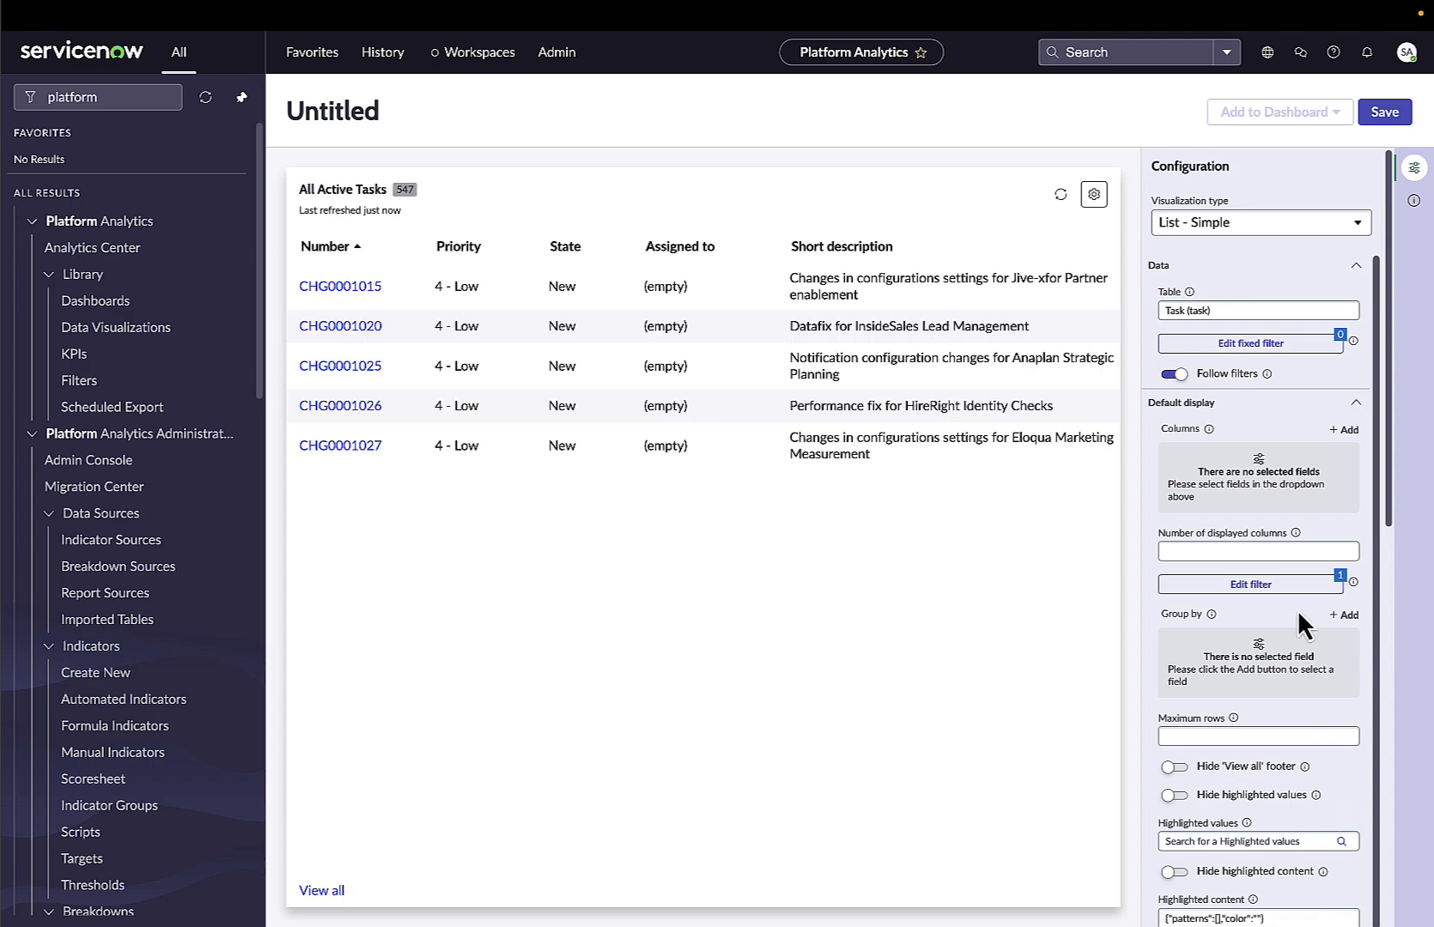
Change the list visualization's data table from Task to Incident.
click(1224, 310)
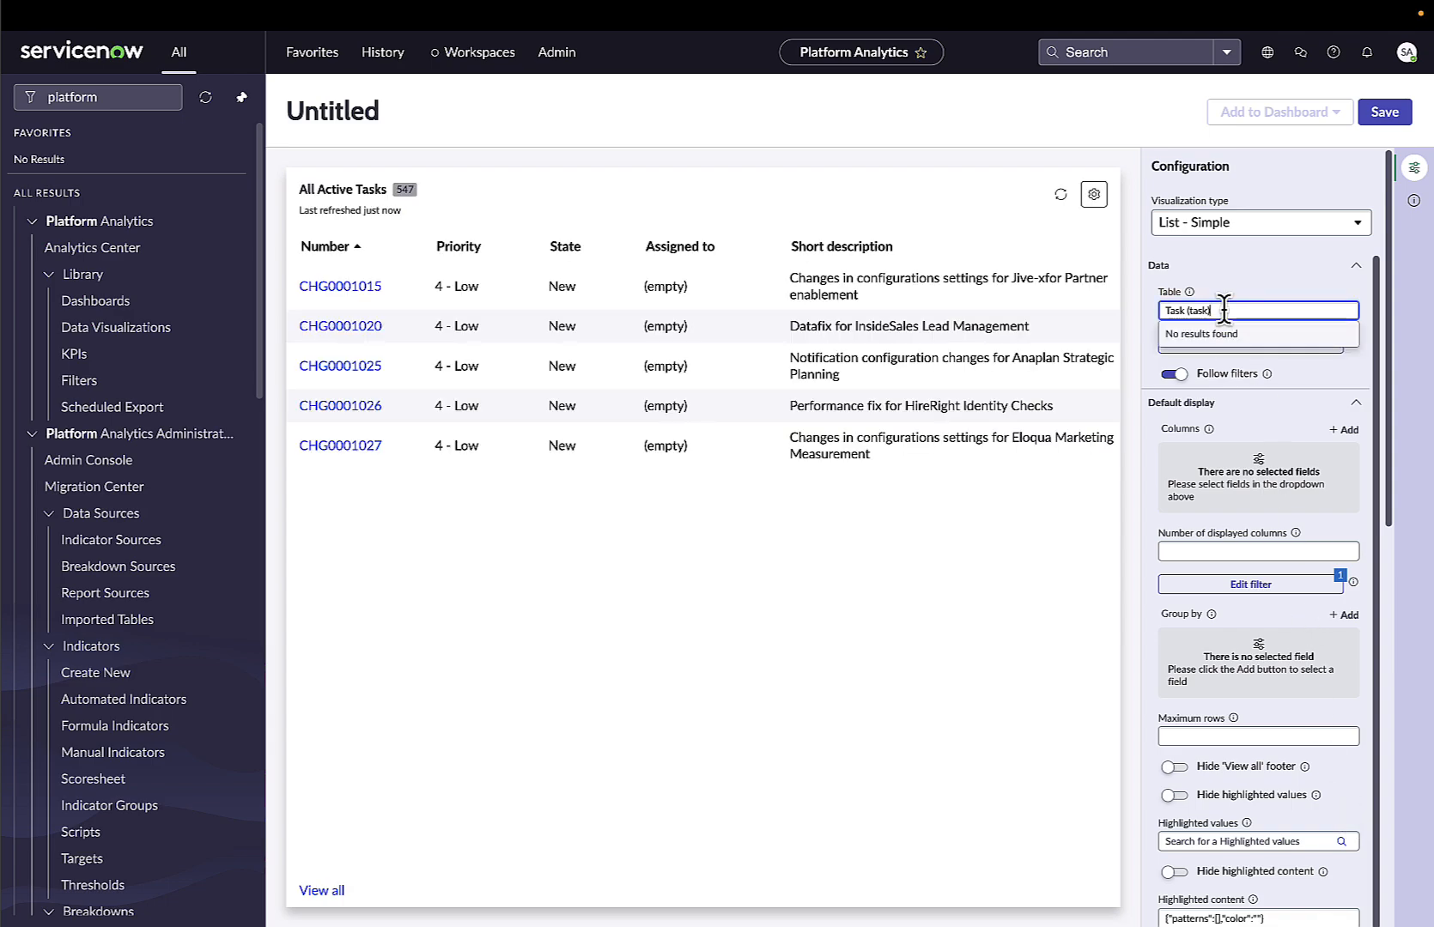
drag(1223, 309, 1161, 311)
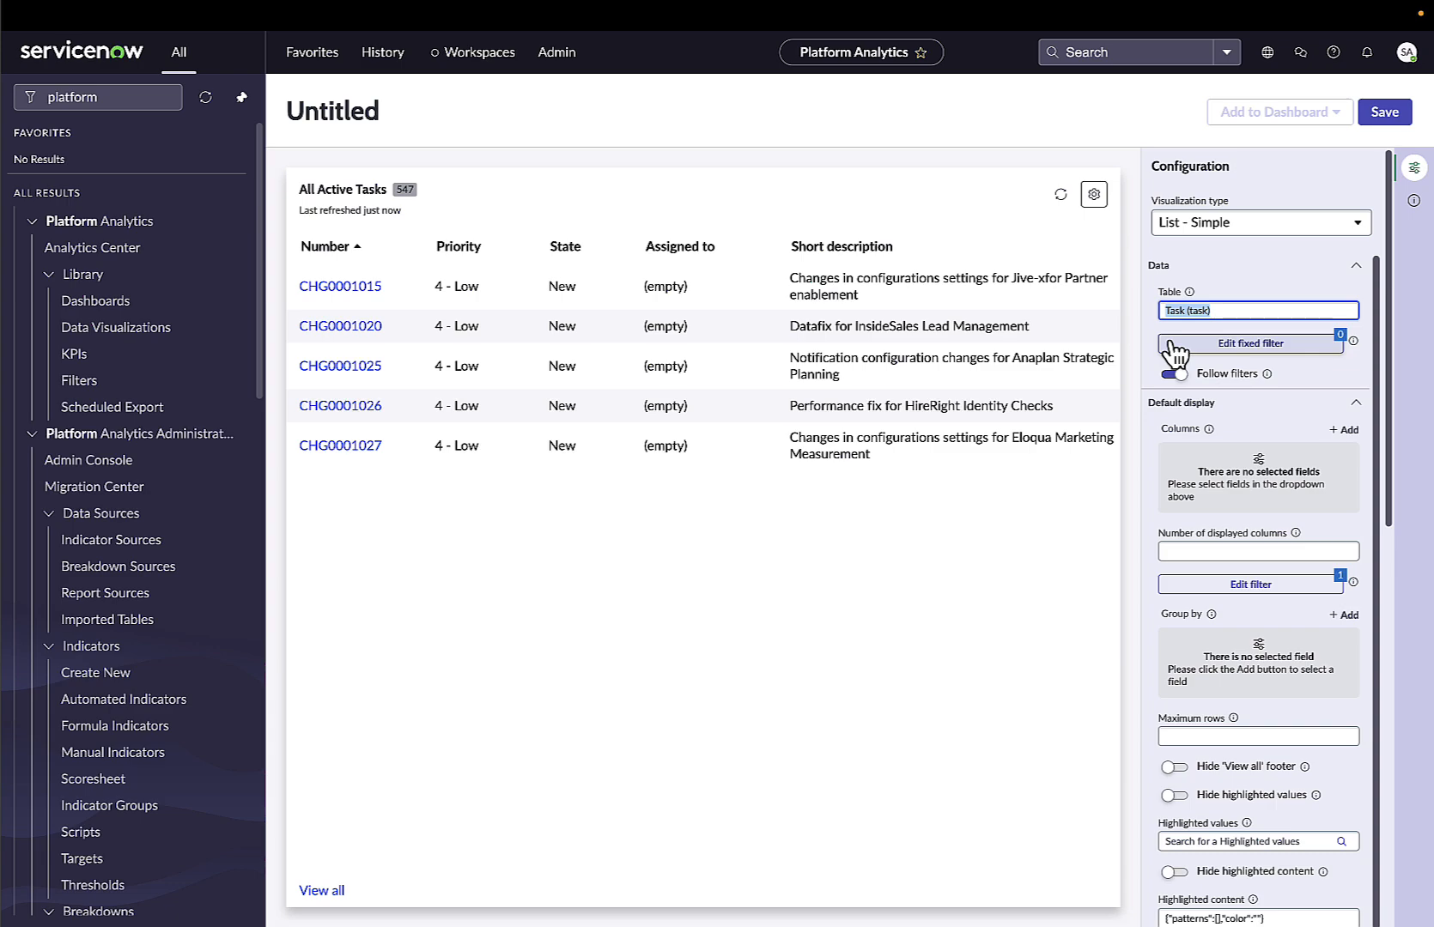
text(incidne)
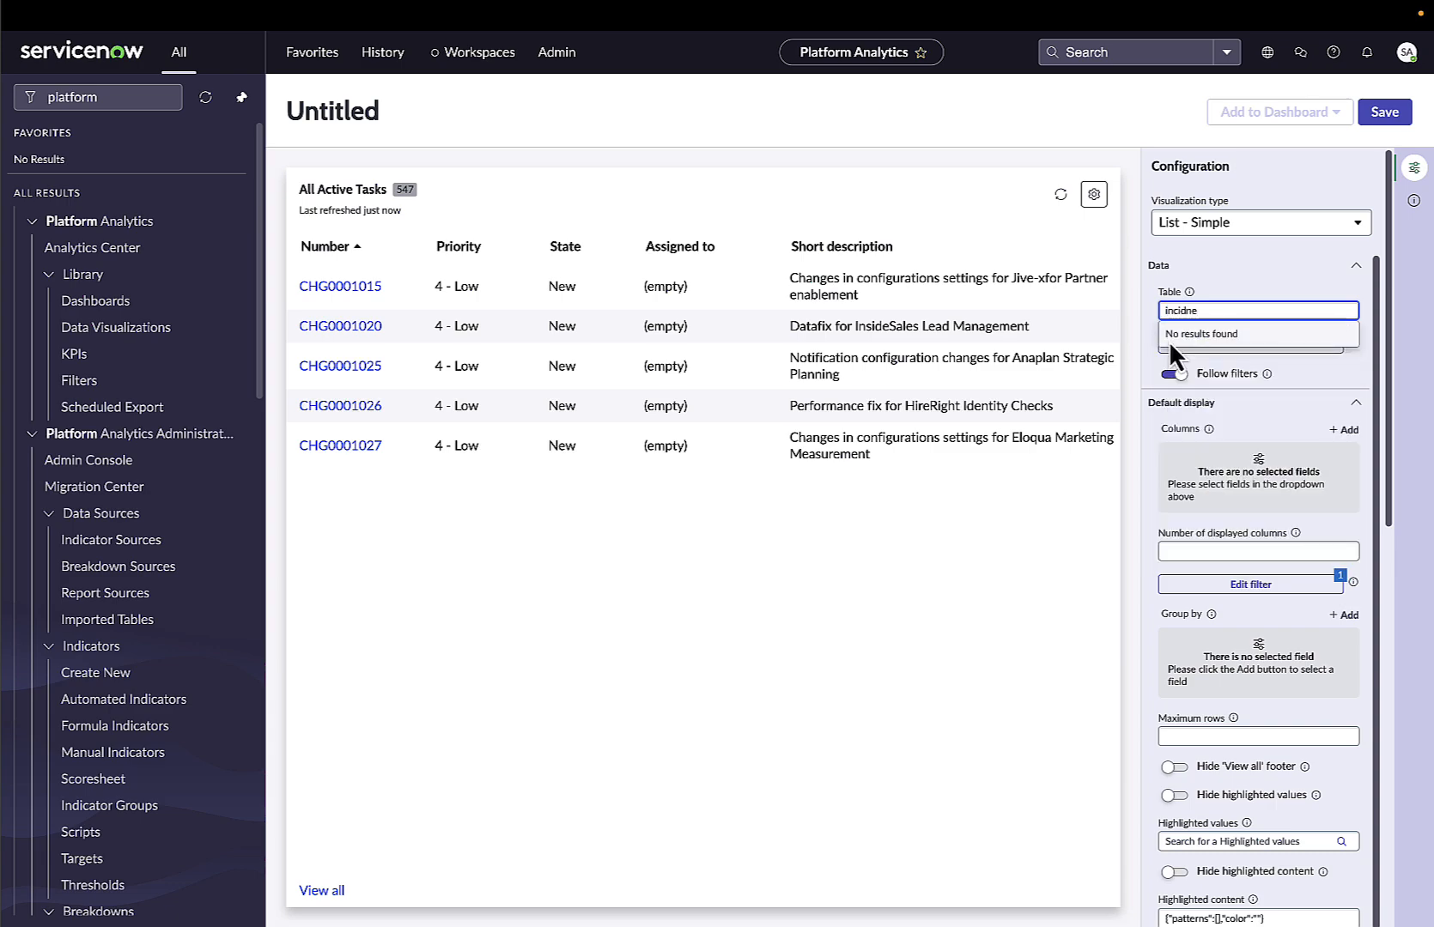
key(BackSpace)
key(BackSpace)
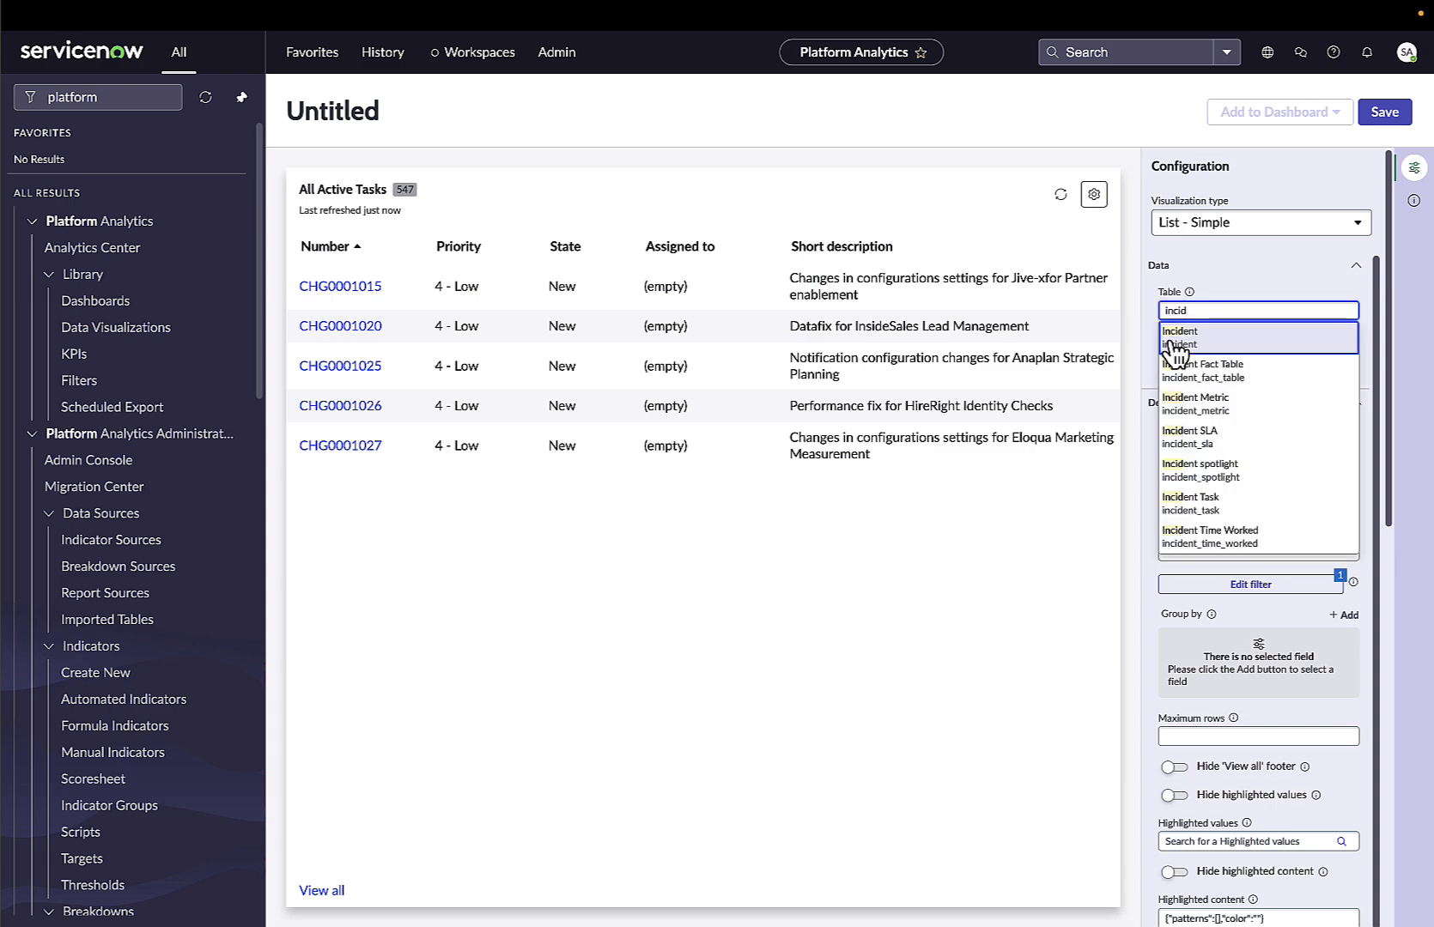
click(1189, 340)
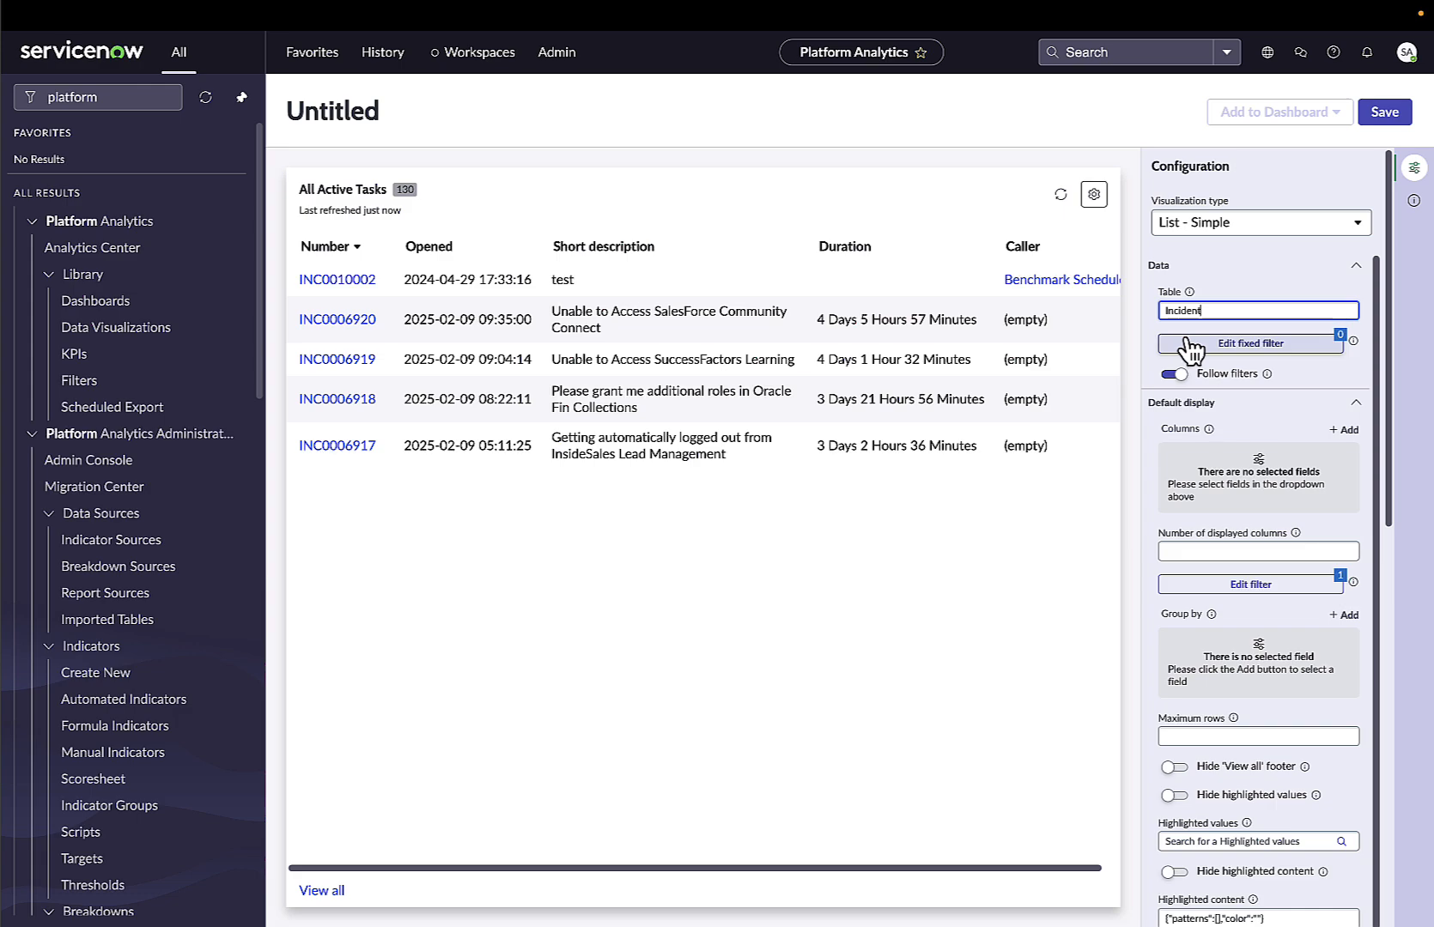
Examine the available incident columns and their related fields in the list's column editor, then close it.
click(1094, 198)
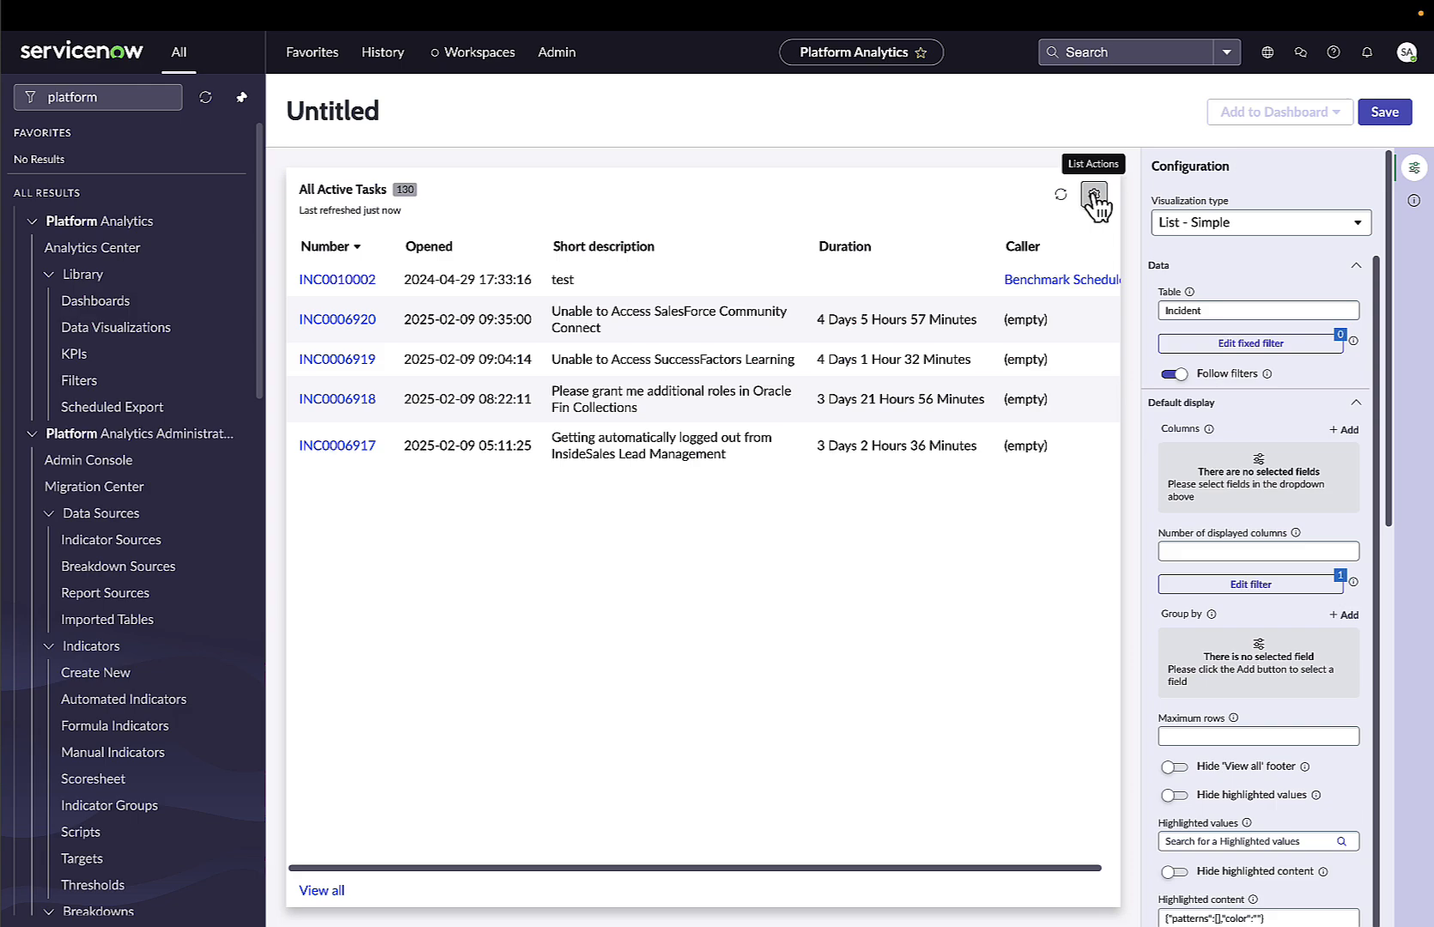
click(1094, 195)
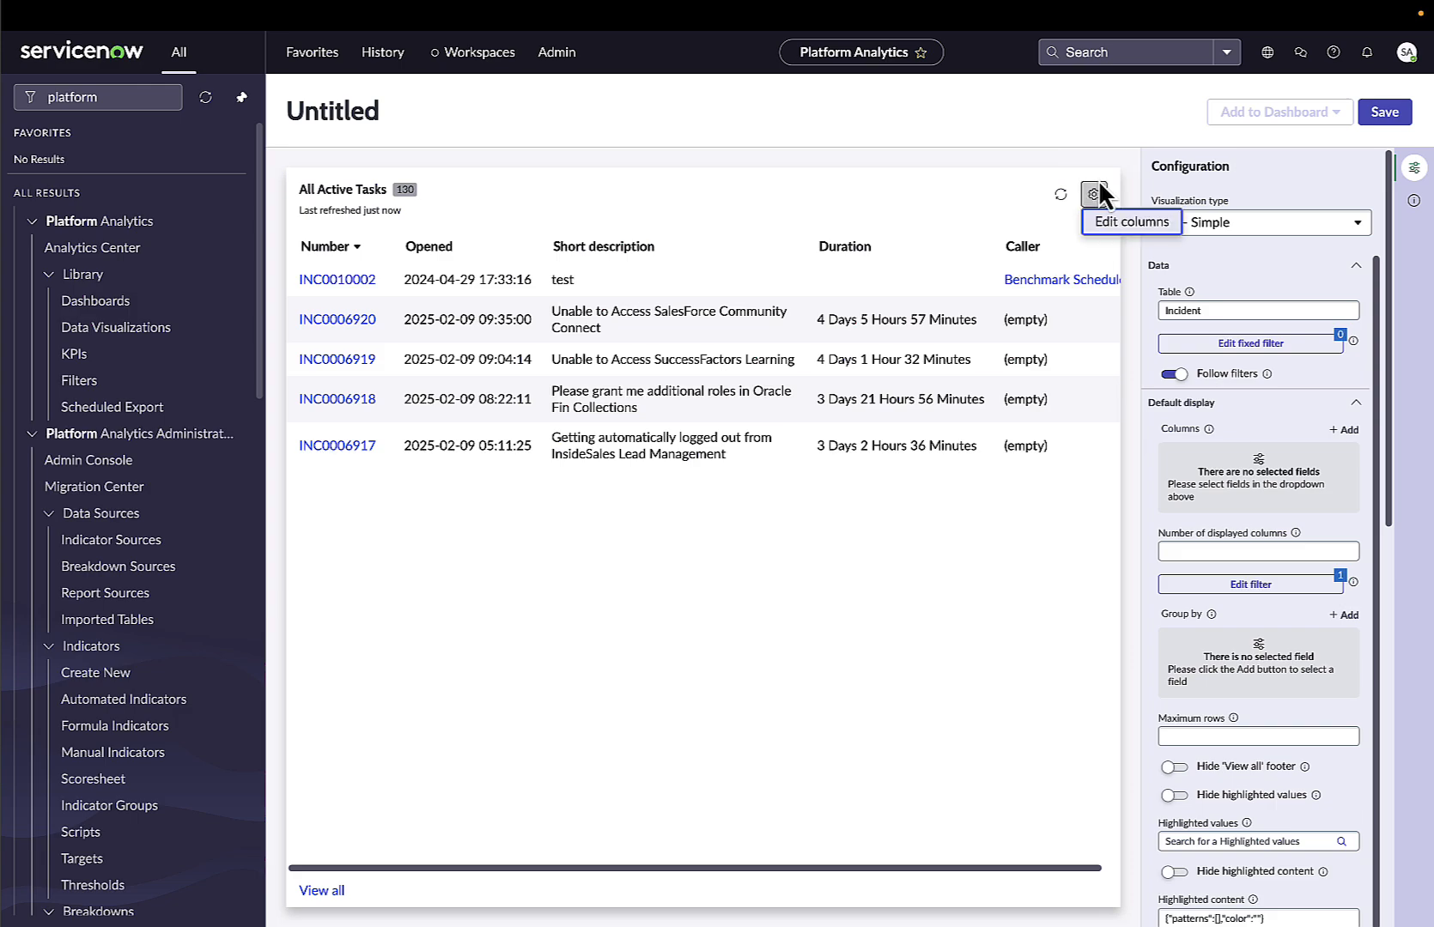
click(1109, 225)
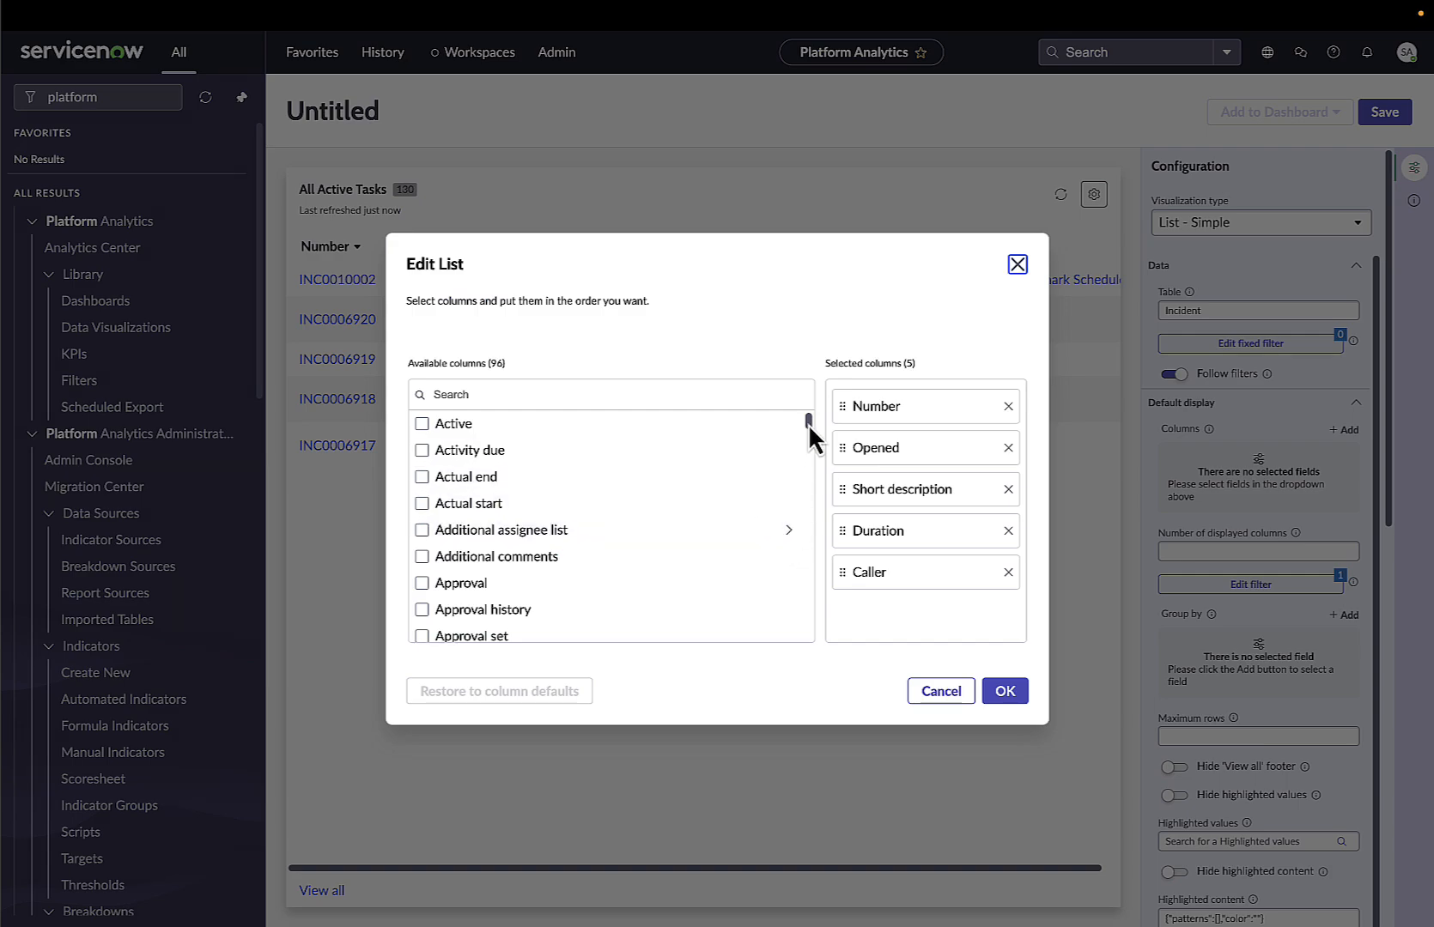
drag(808, 423, 802, 585)
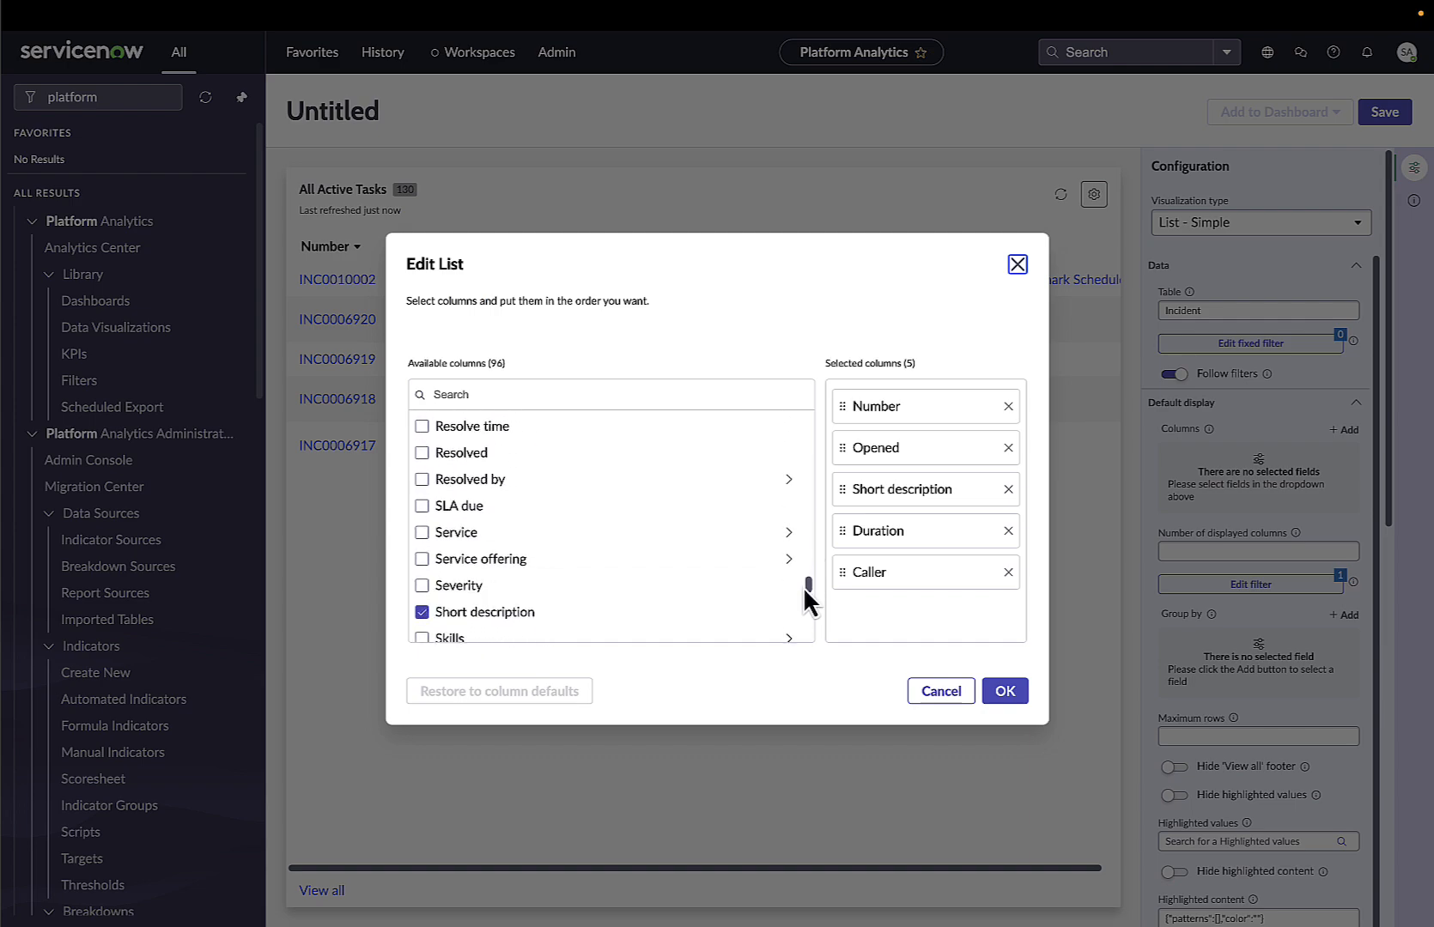
click(788, 481)
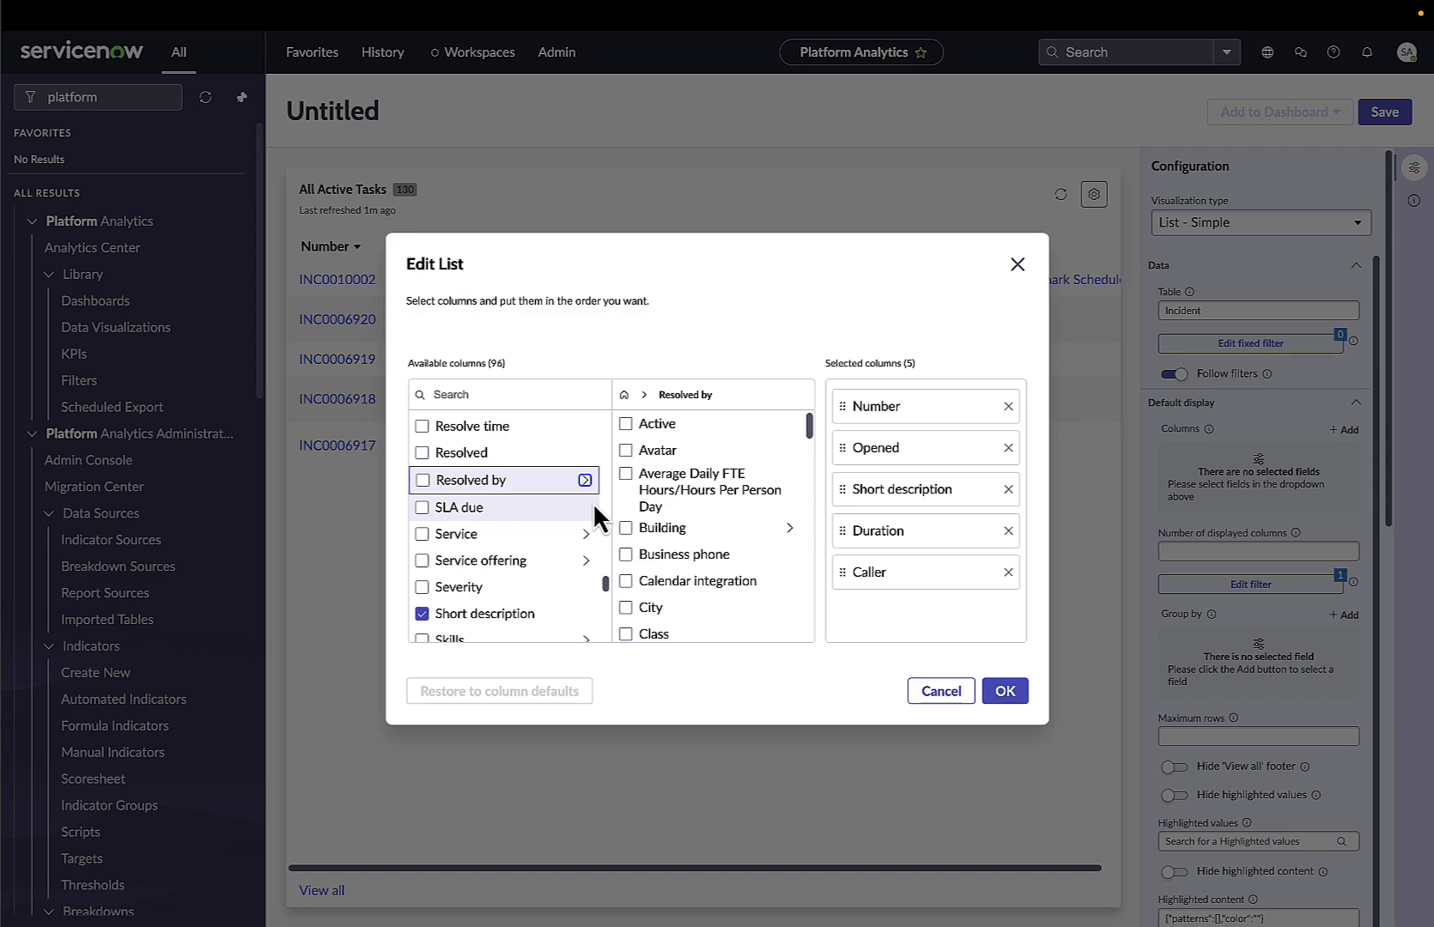
scroll(571, 558, down, 1)
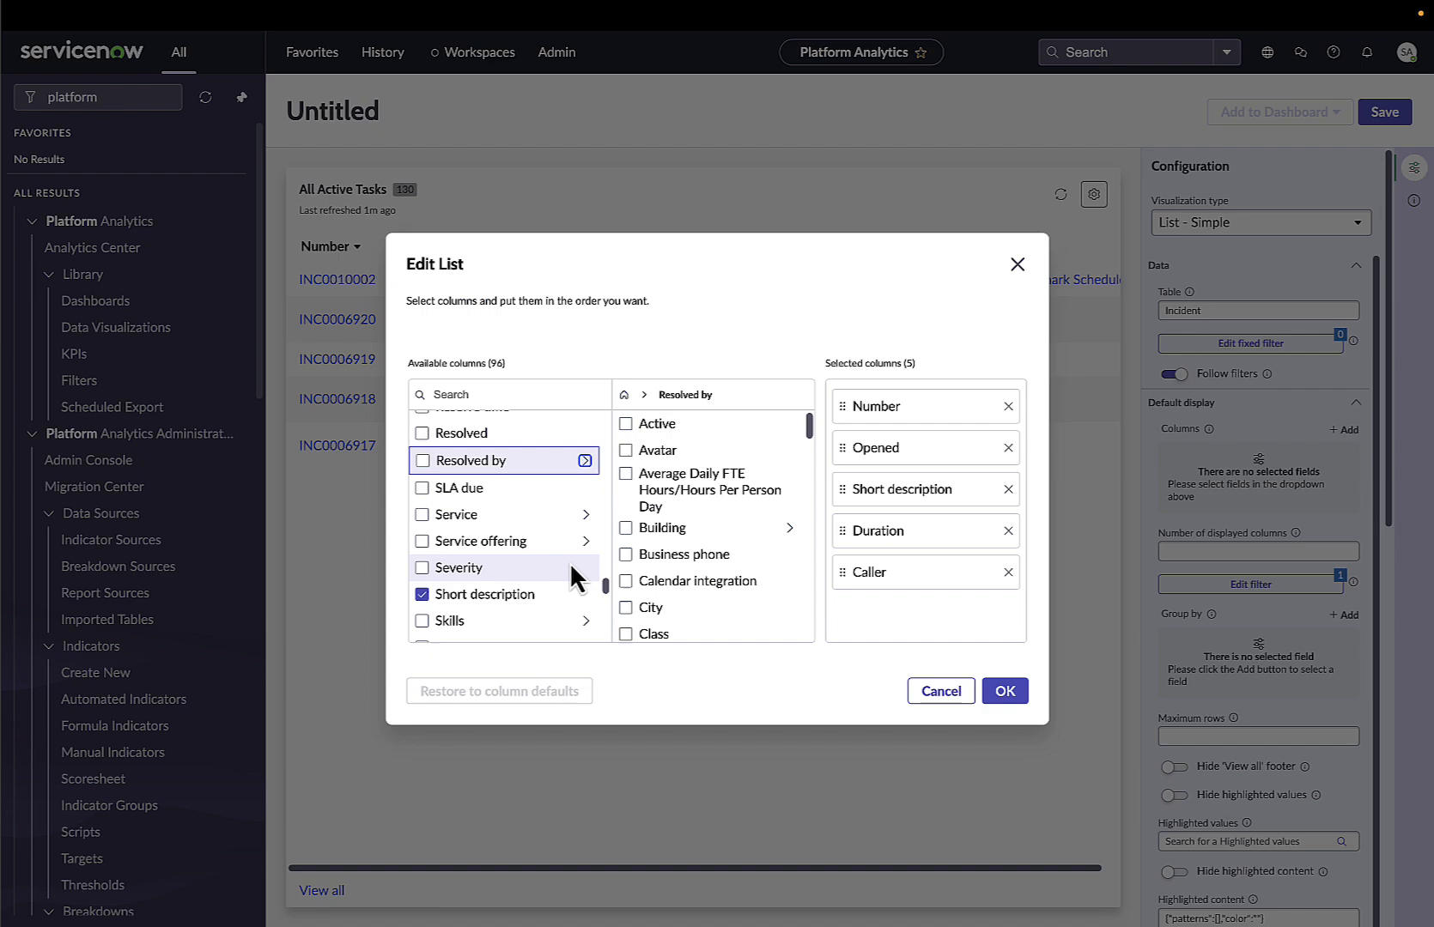
click(586, 618)
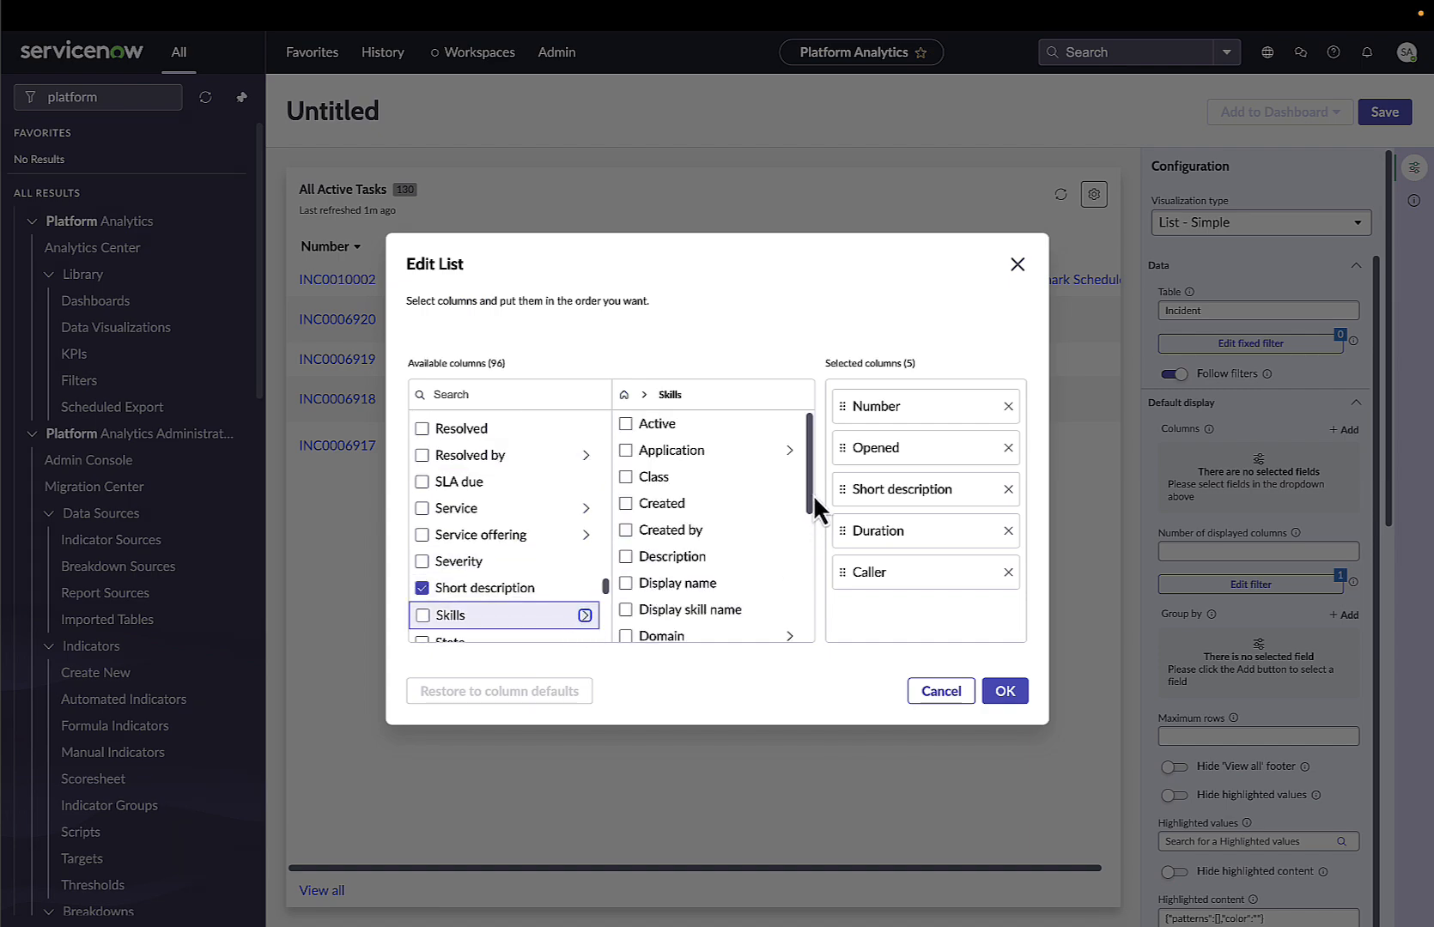
drag(814, 498, 811, 581)
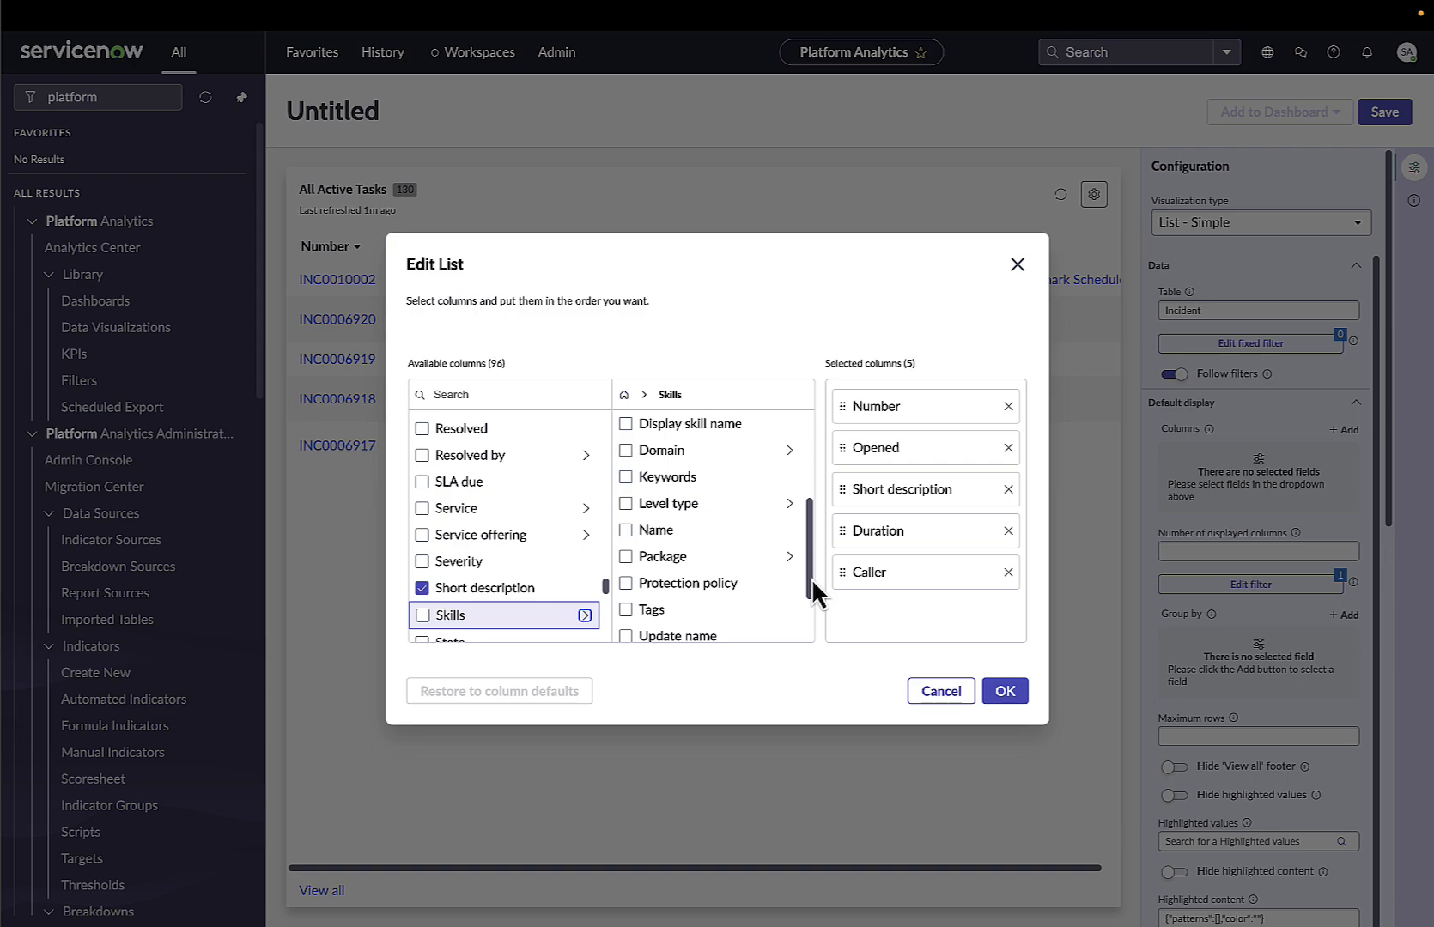
click(1017, 264)
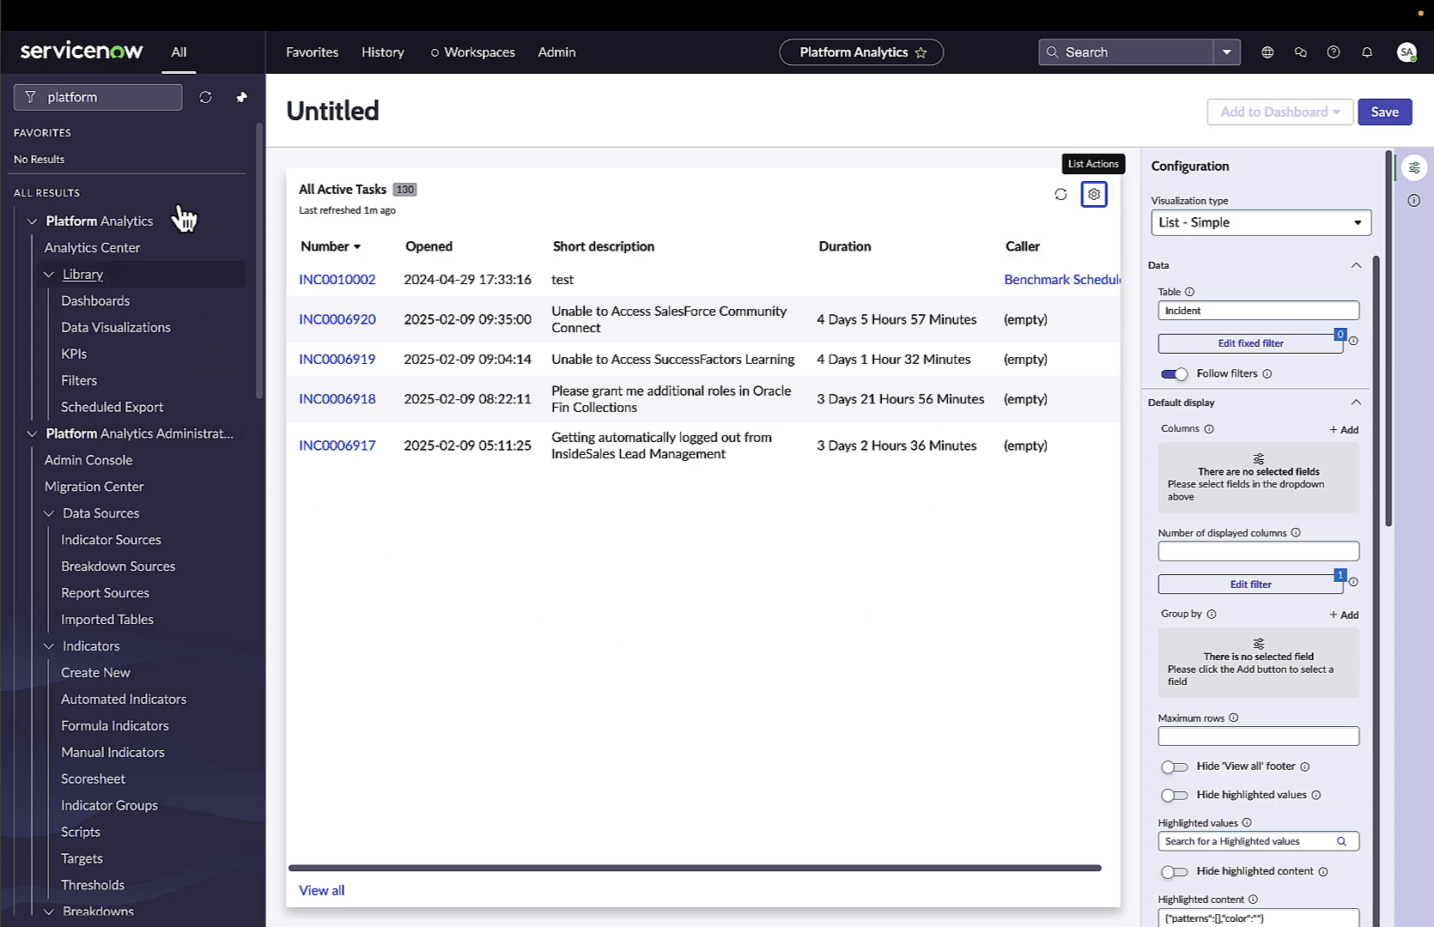
Filter the navigator for database v and open Database Views.
drag(120, 97, 36, 99)
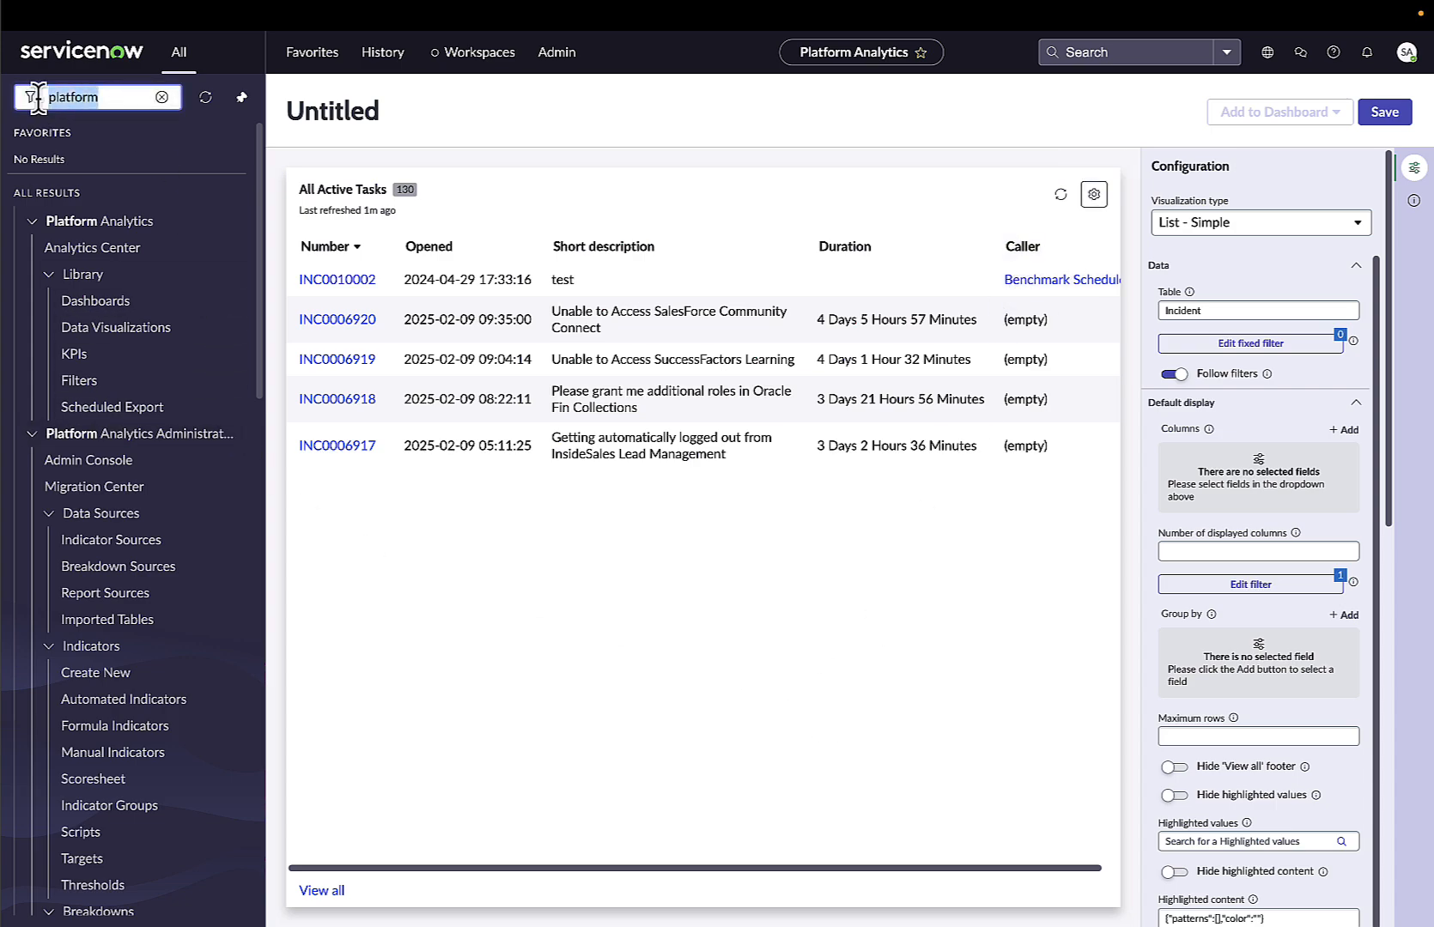
text(databe)
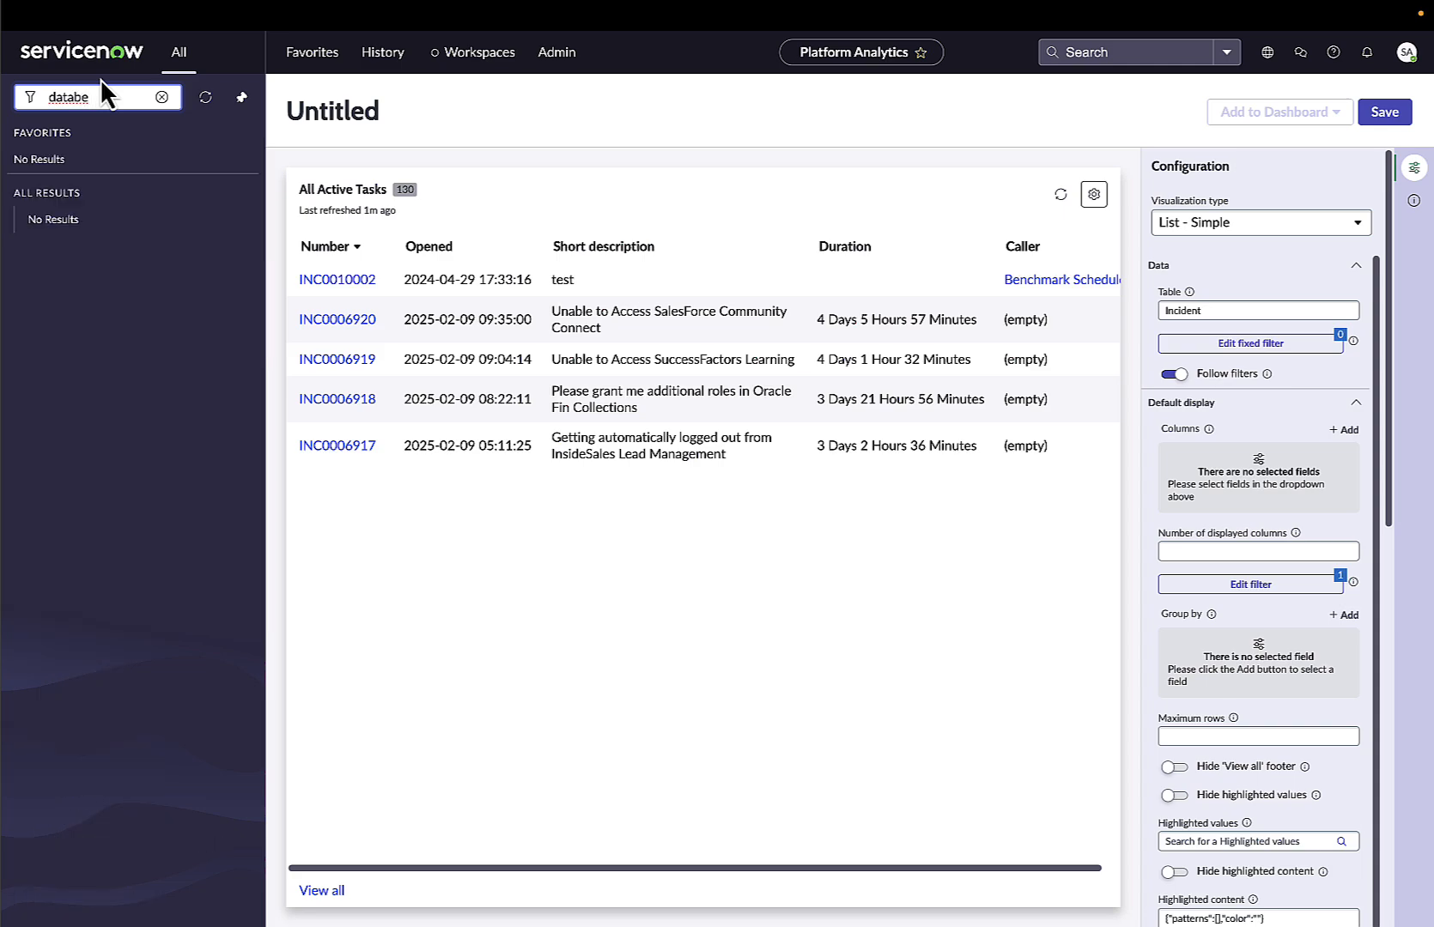
key(BackSpace)
text(a)
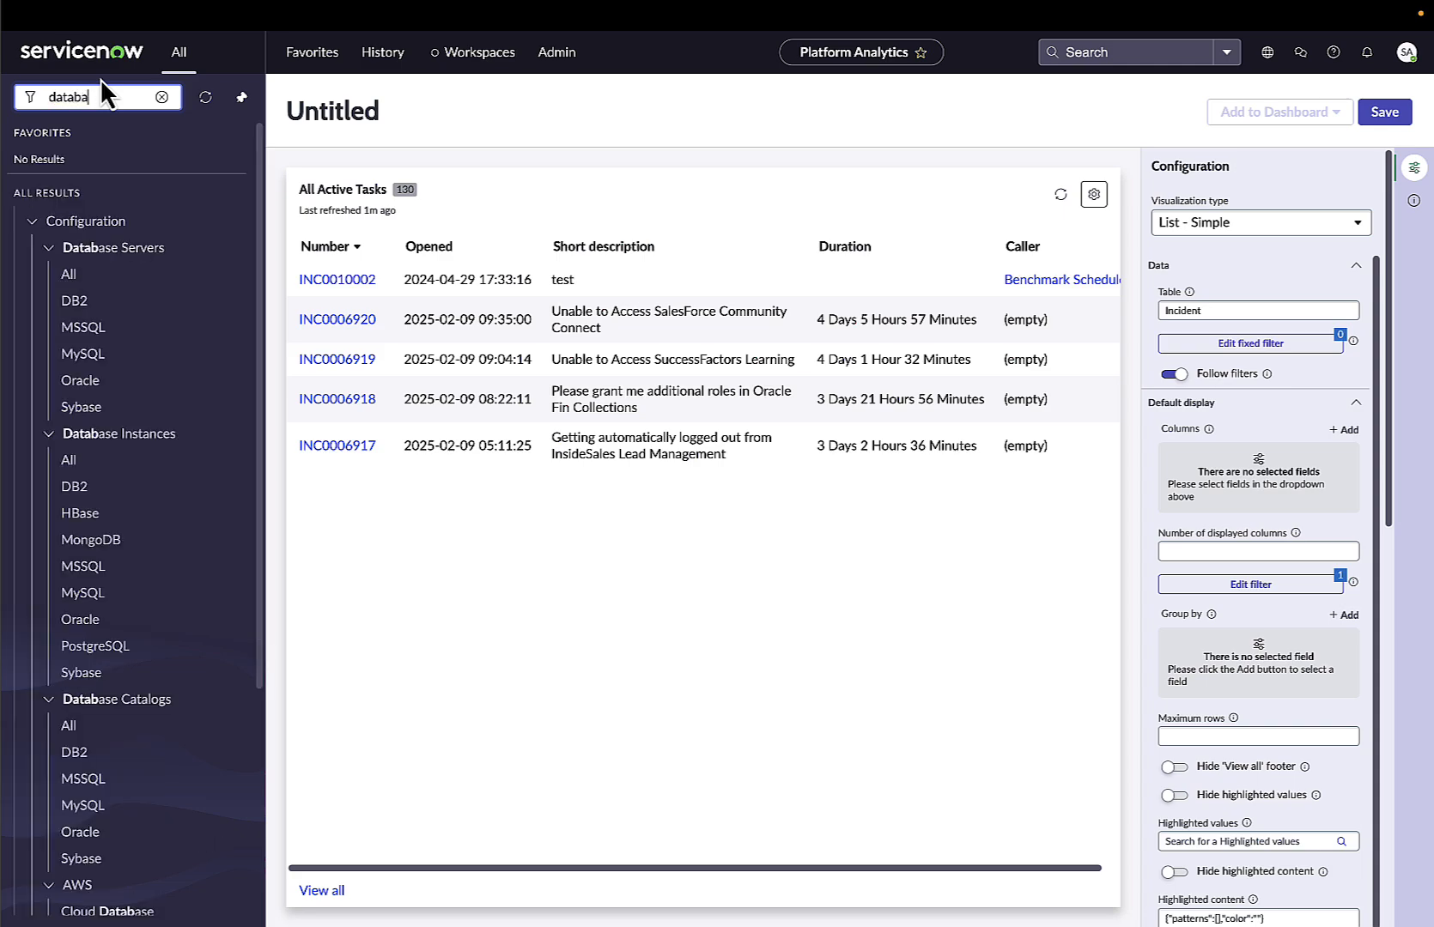
text(se)
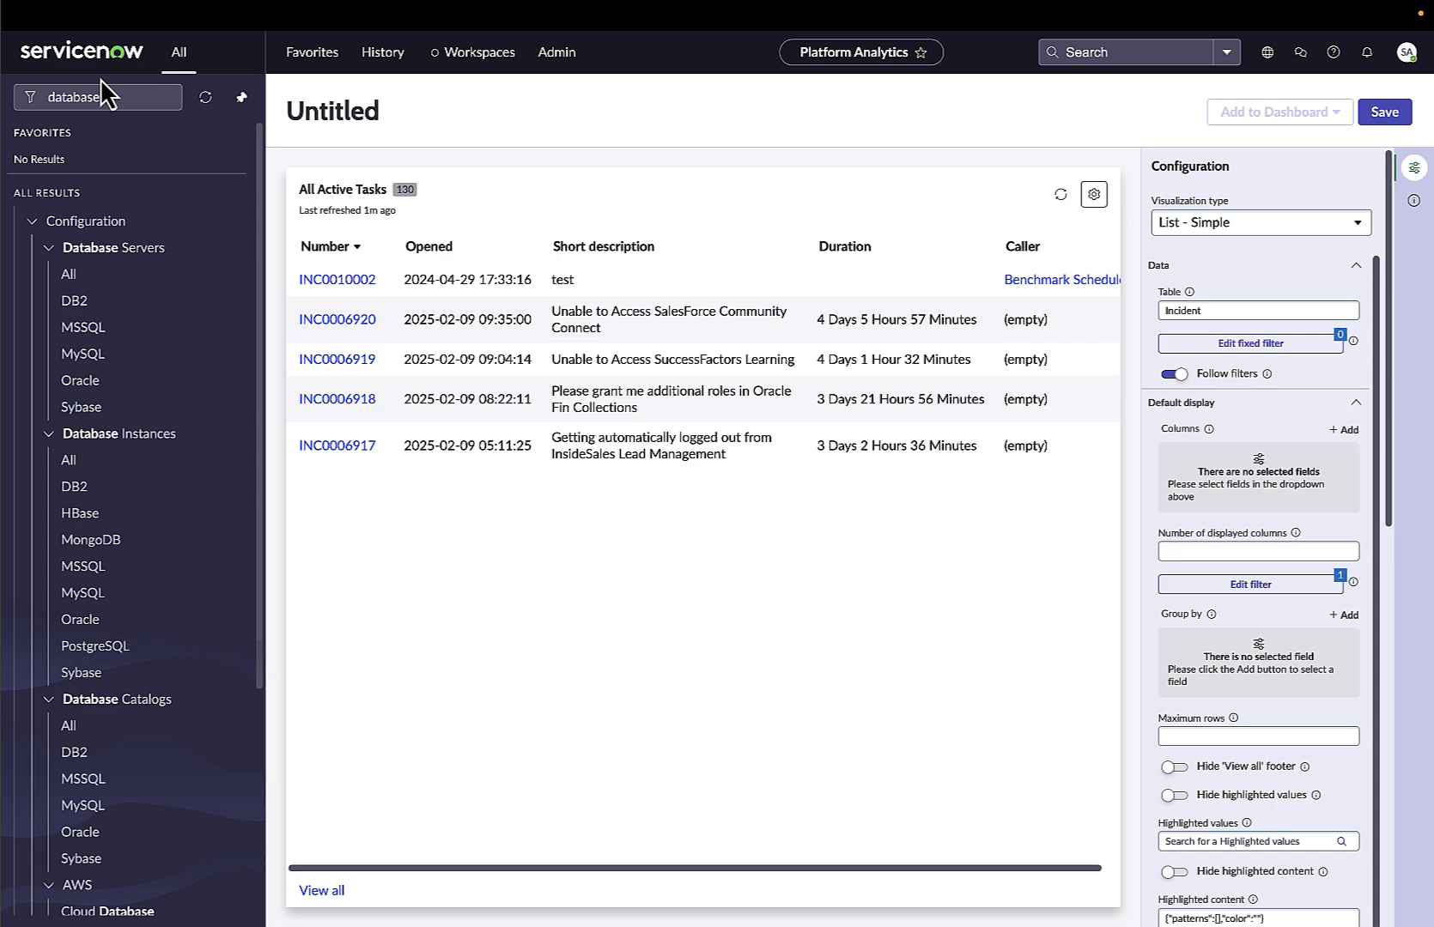
click(125, 97)
text(v)
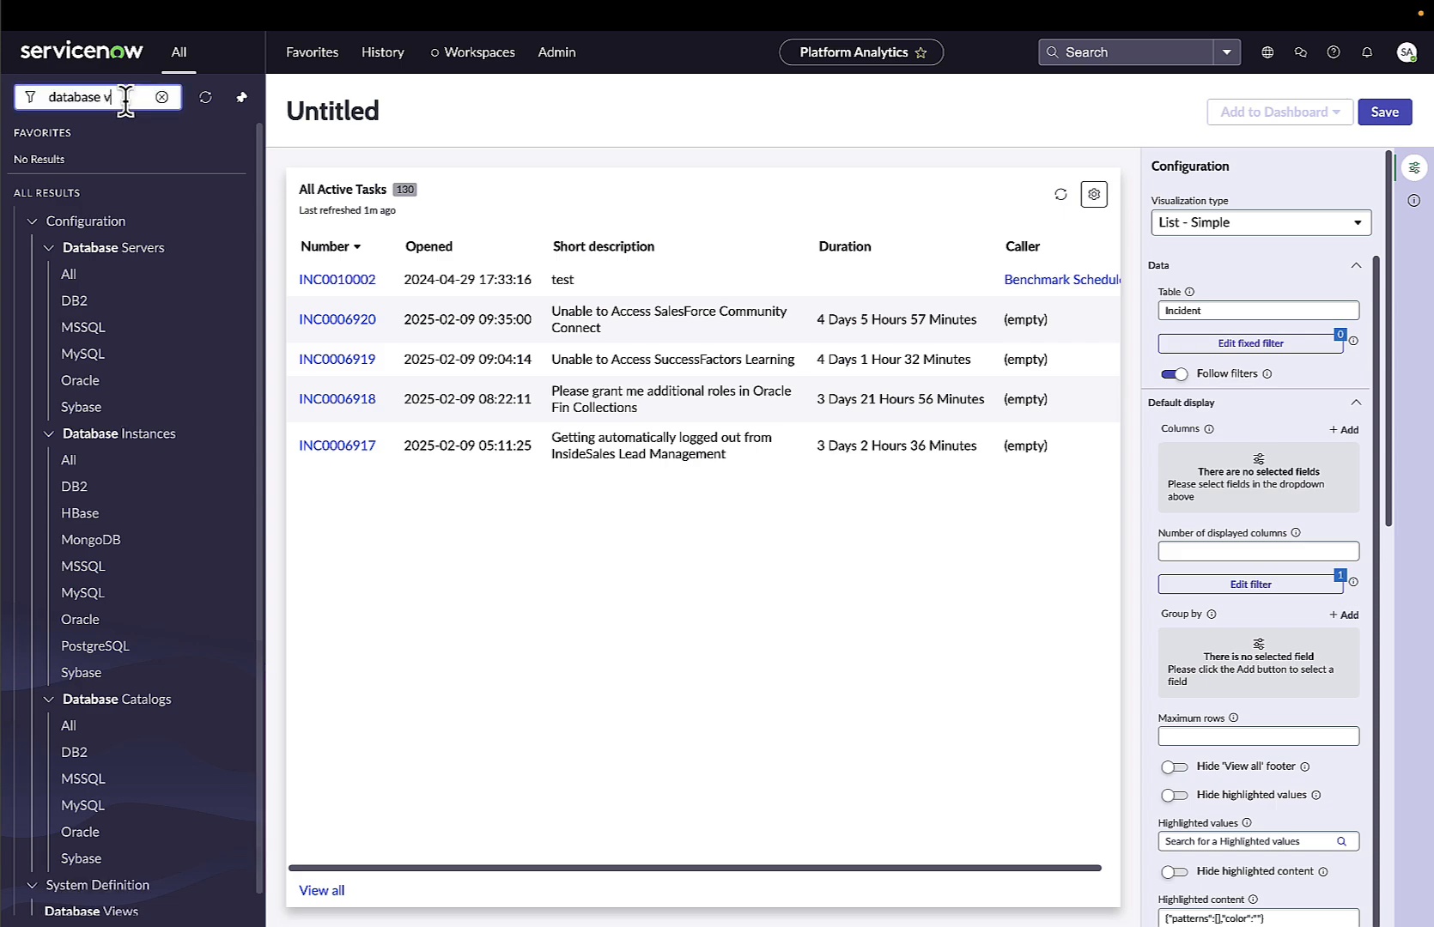
click(105, 250)
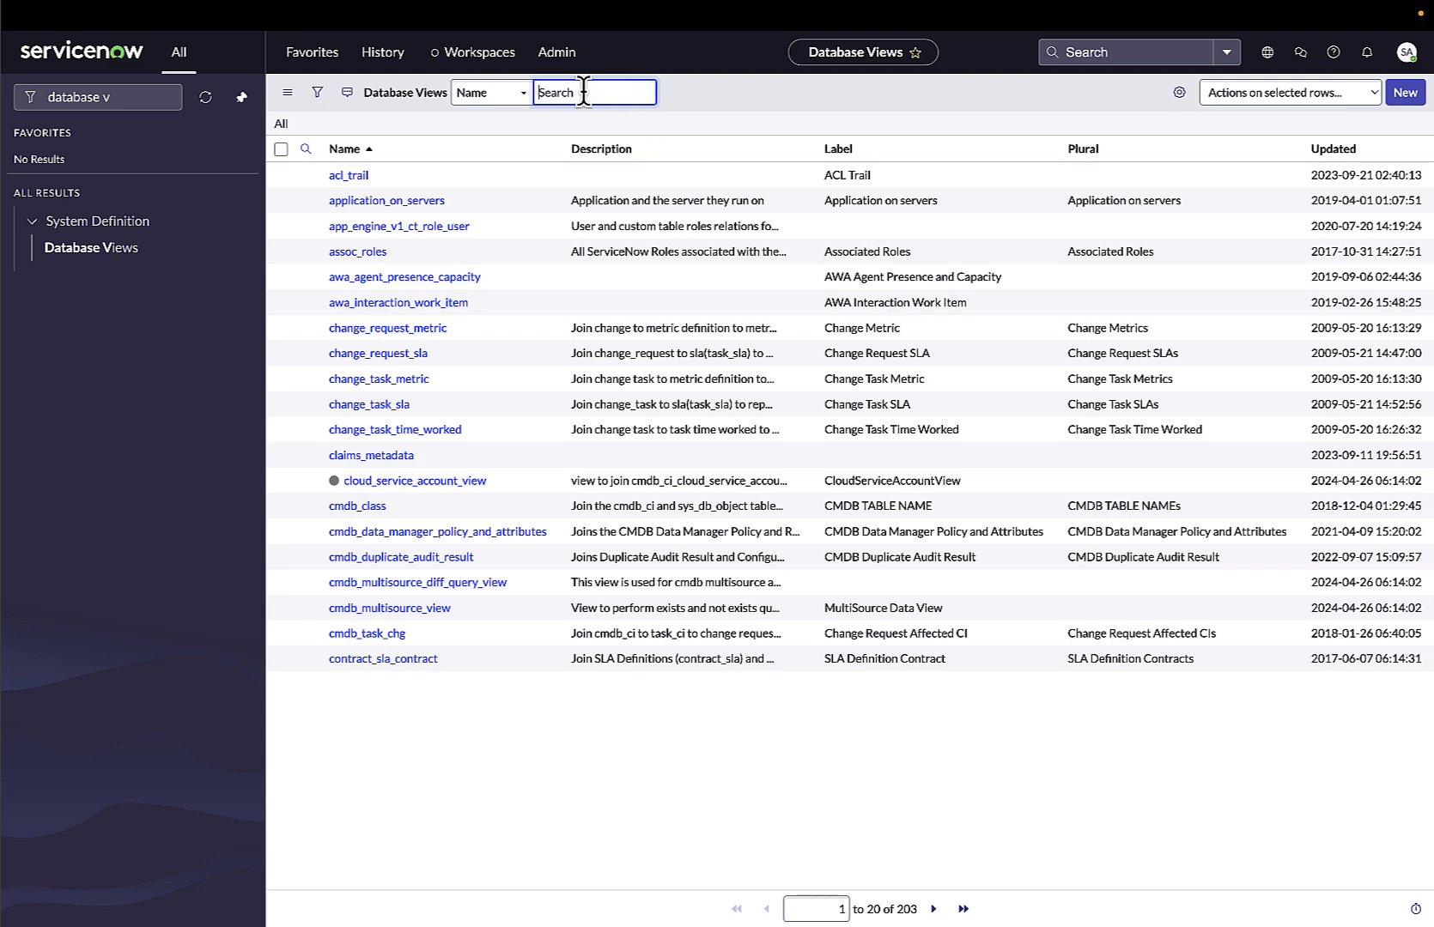
Filter database views to names containing incident and open the incident_sla view.
text(*incident)
key(Return)
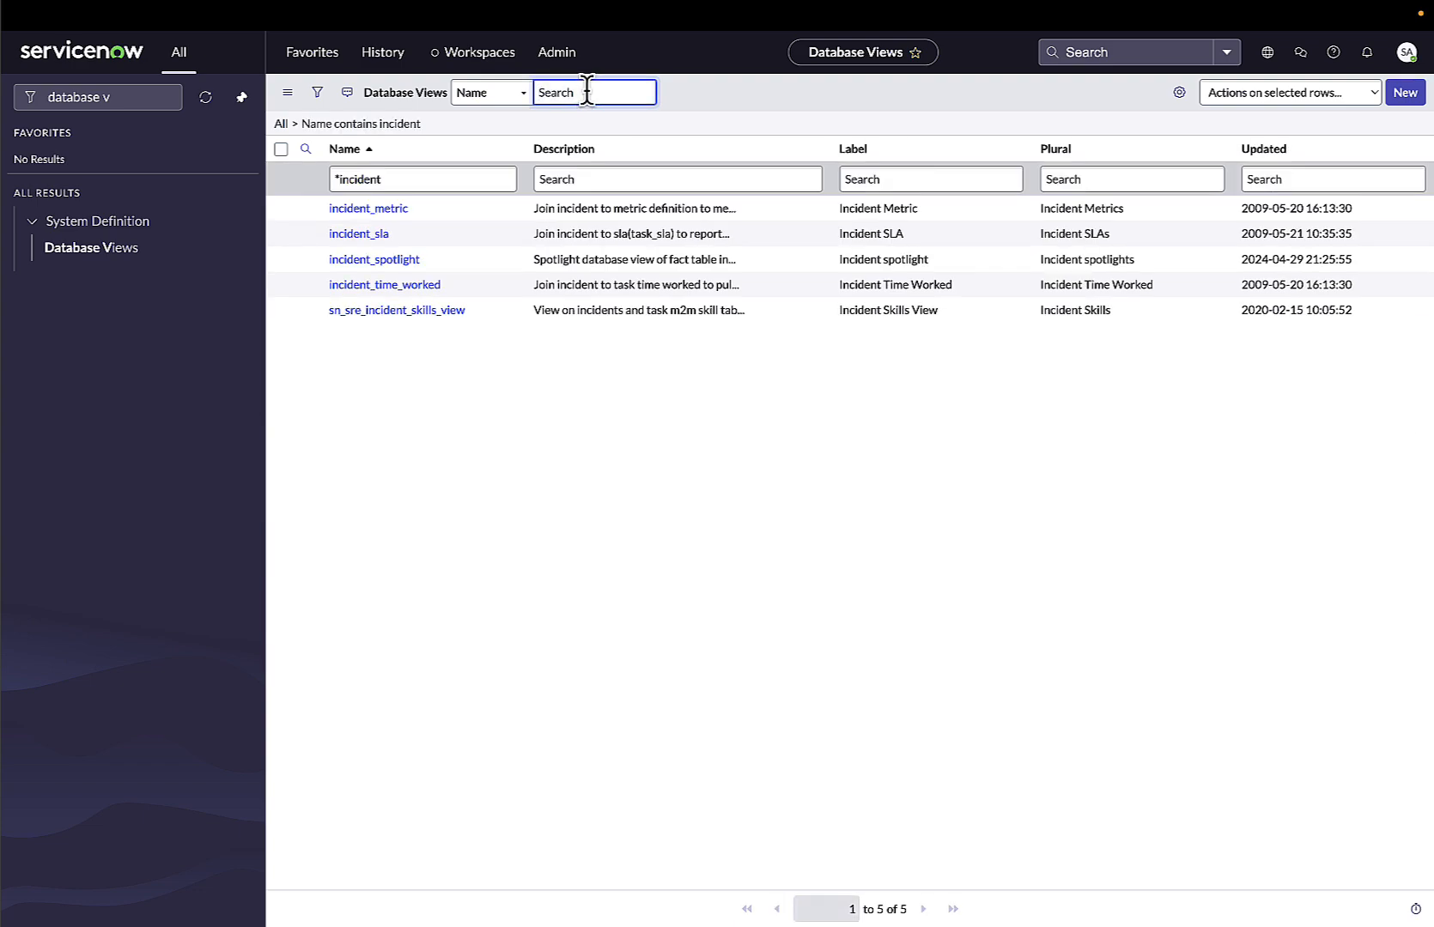
click(378, 242)
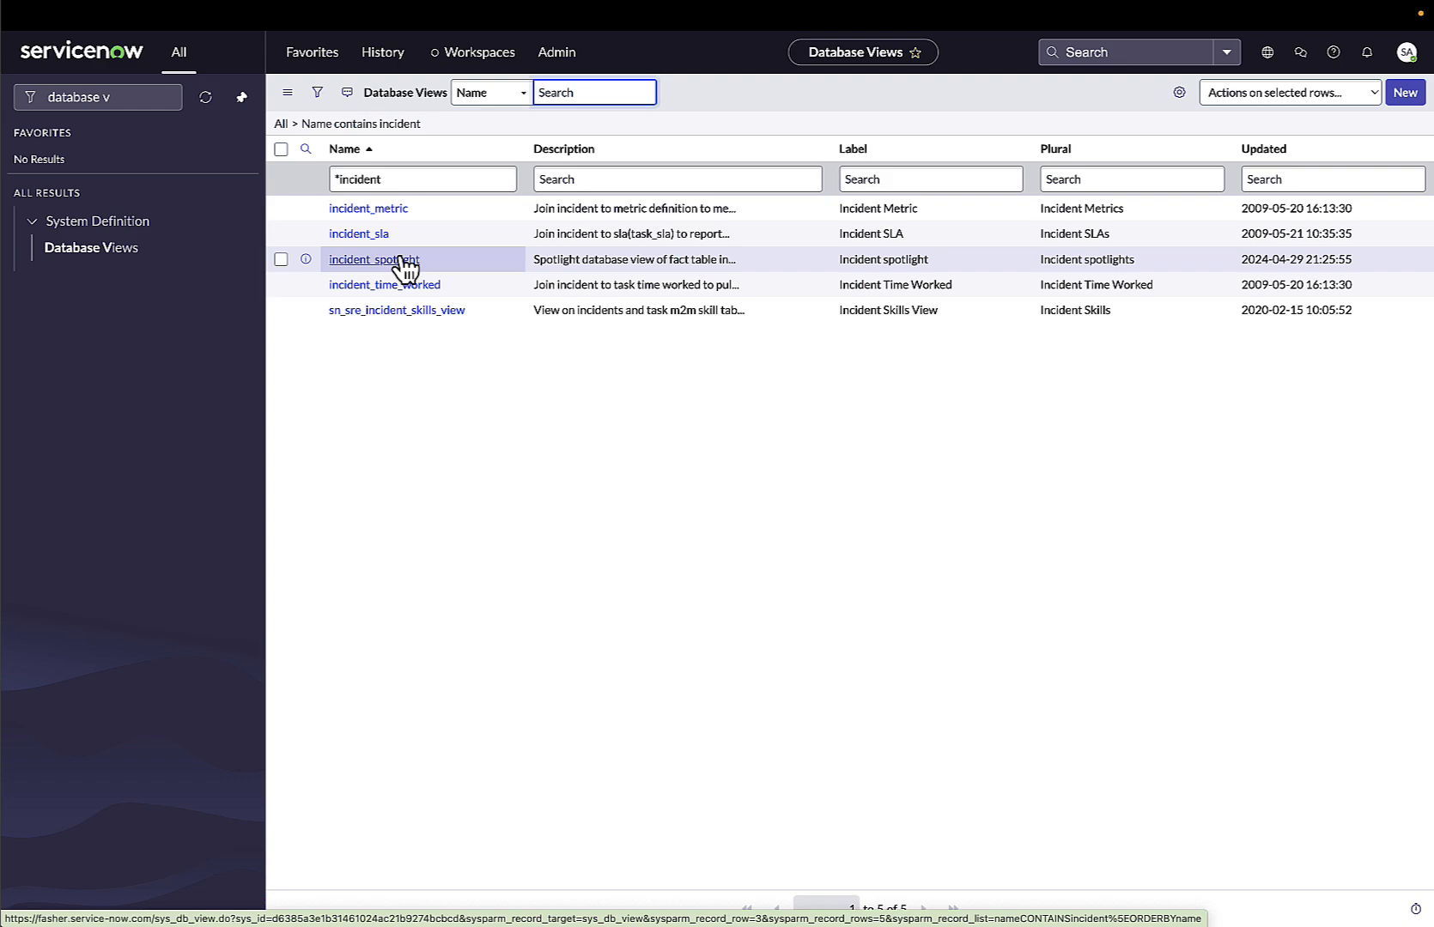
click(370, 233)
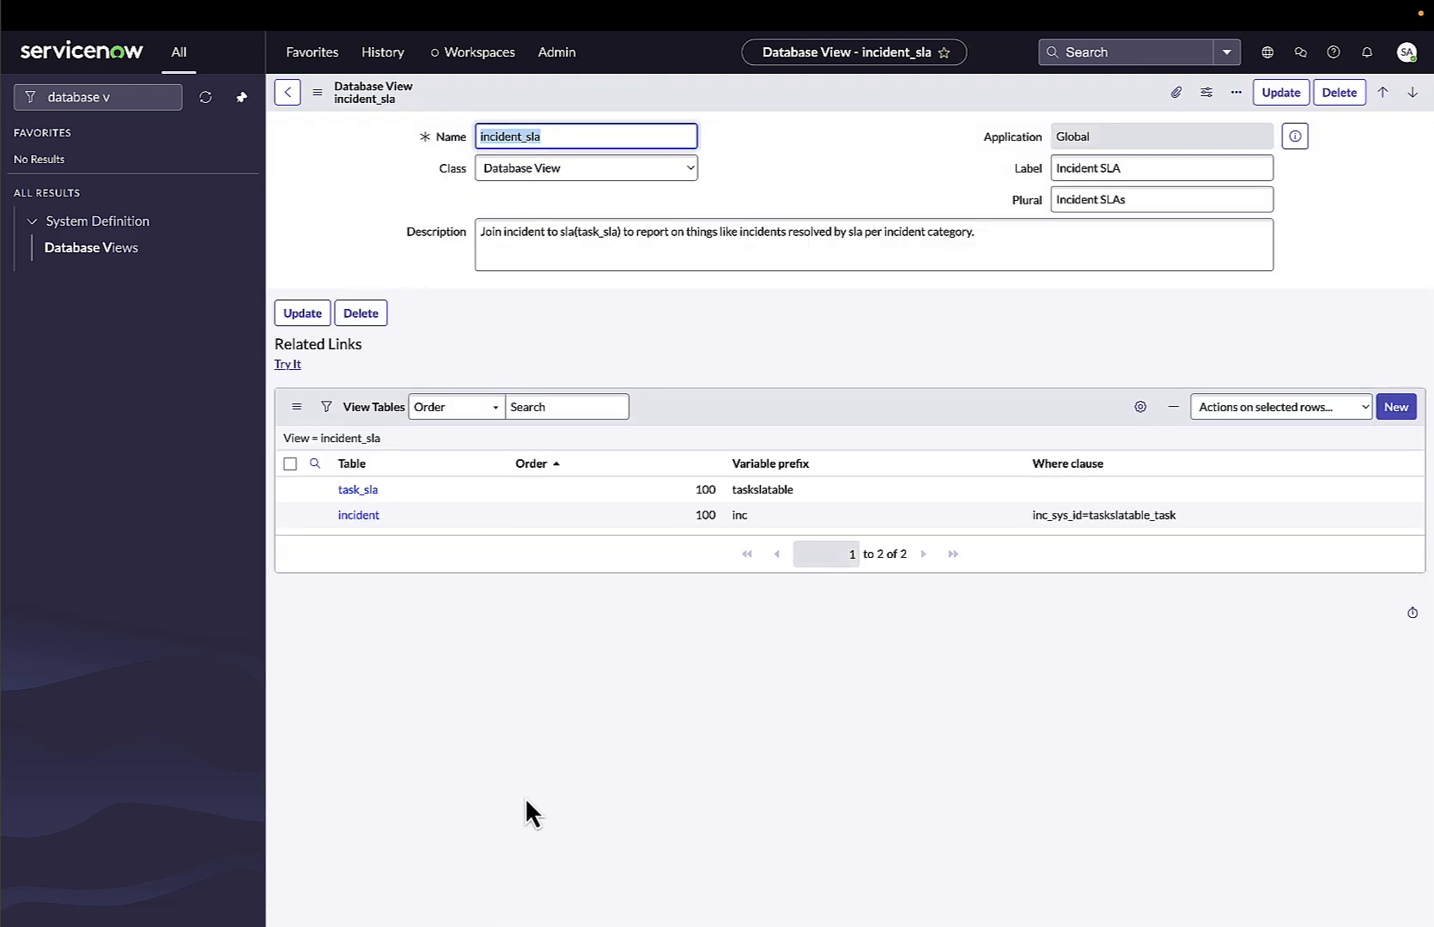
Examine the incident_sla view's name and the incident table's where clause joining it to task_sla.
drag(576, 134, 474, 137)
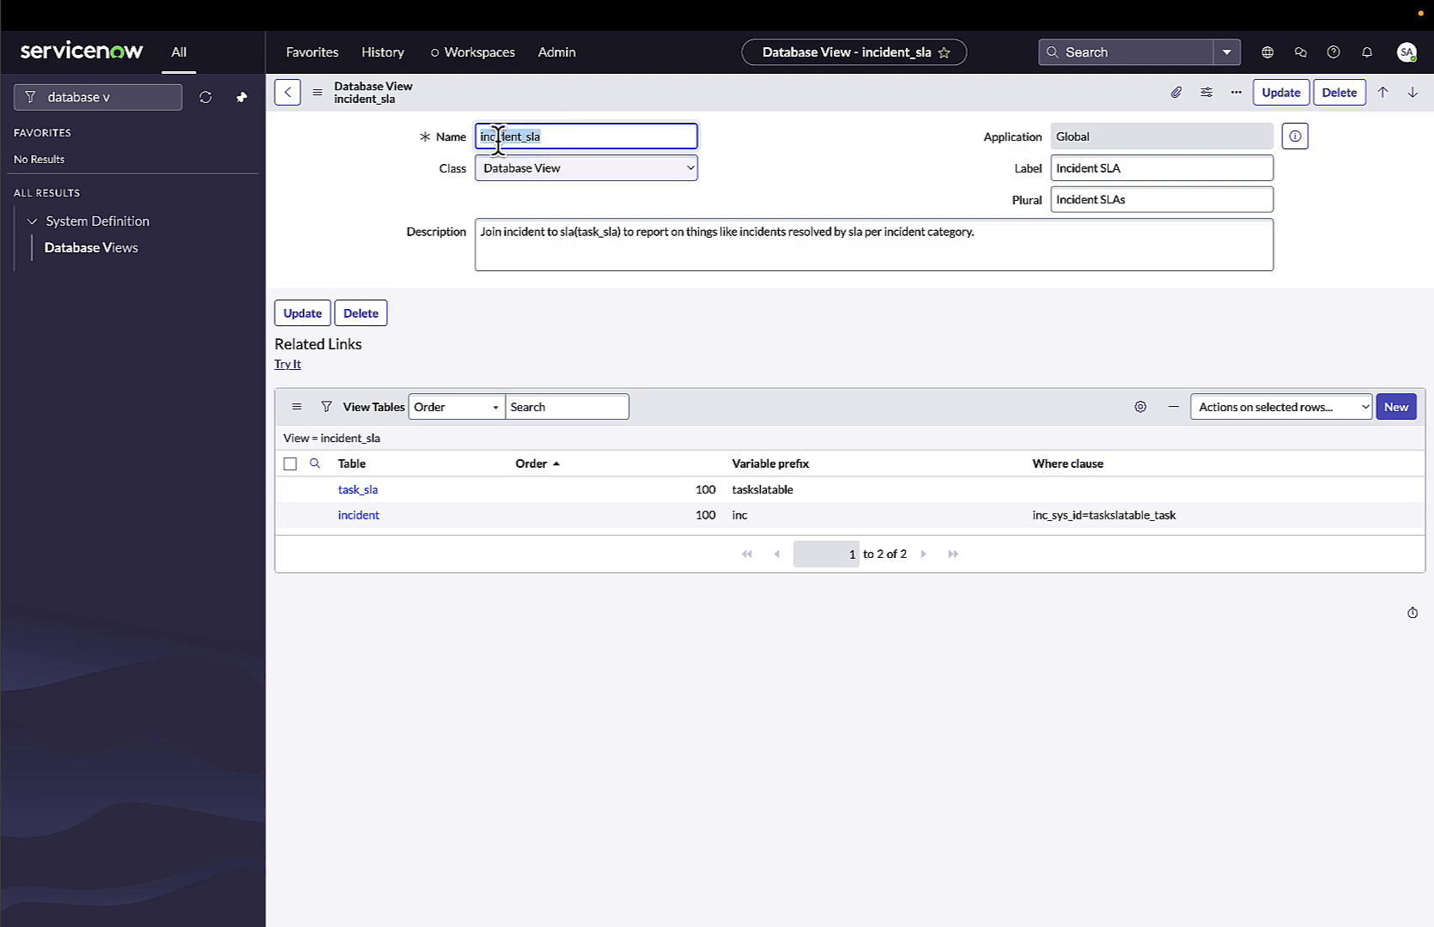
click(581, 136)
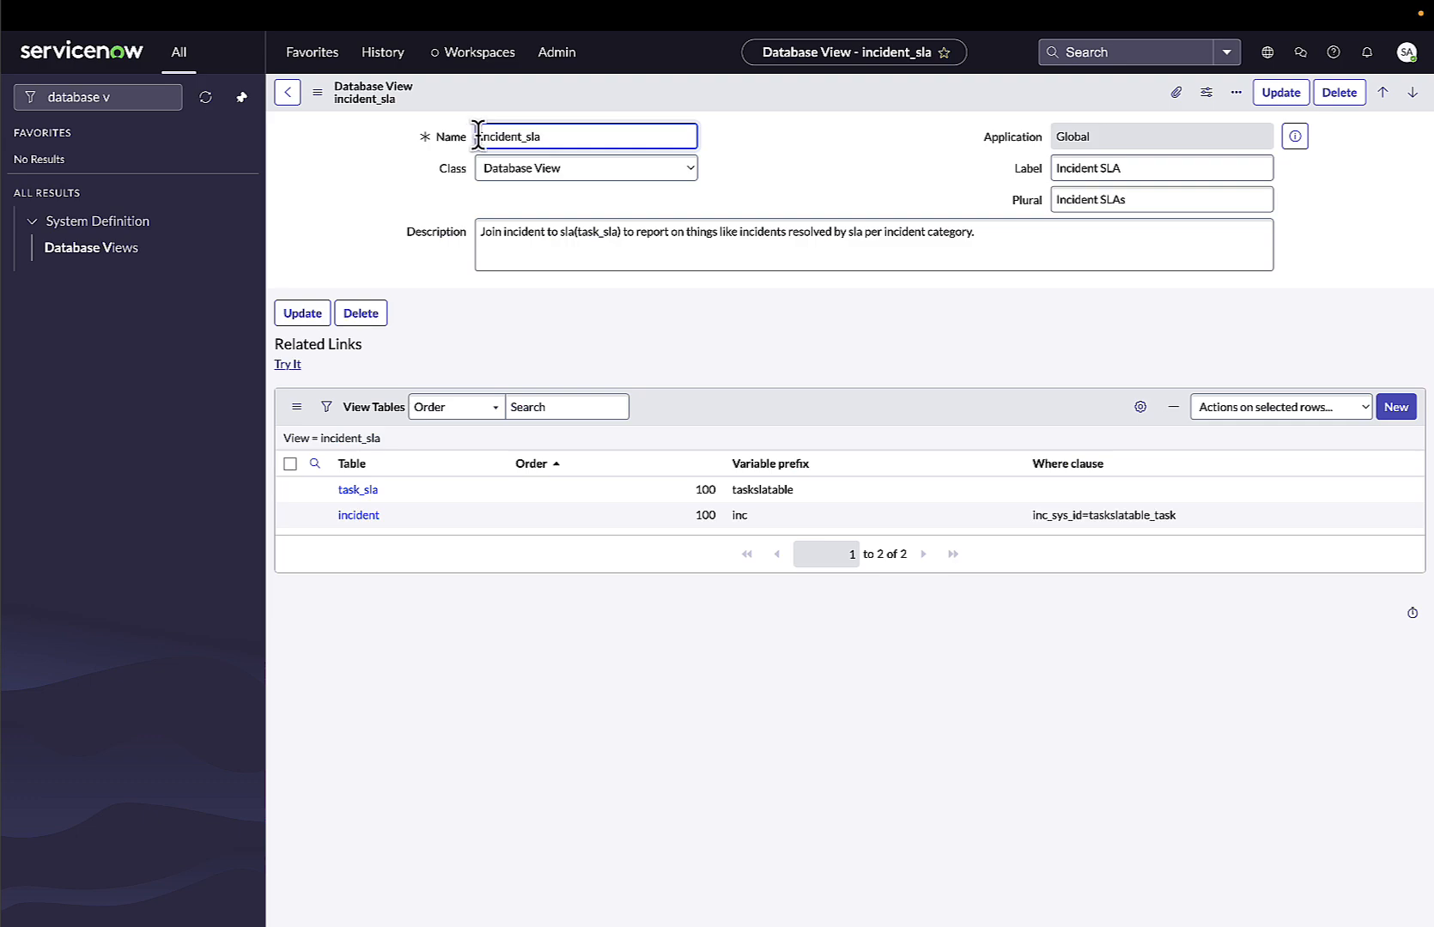
drag(475, 136, 550, 137)
click(372, 206)
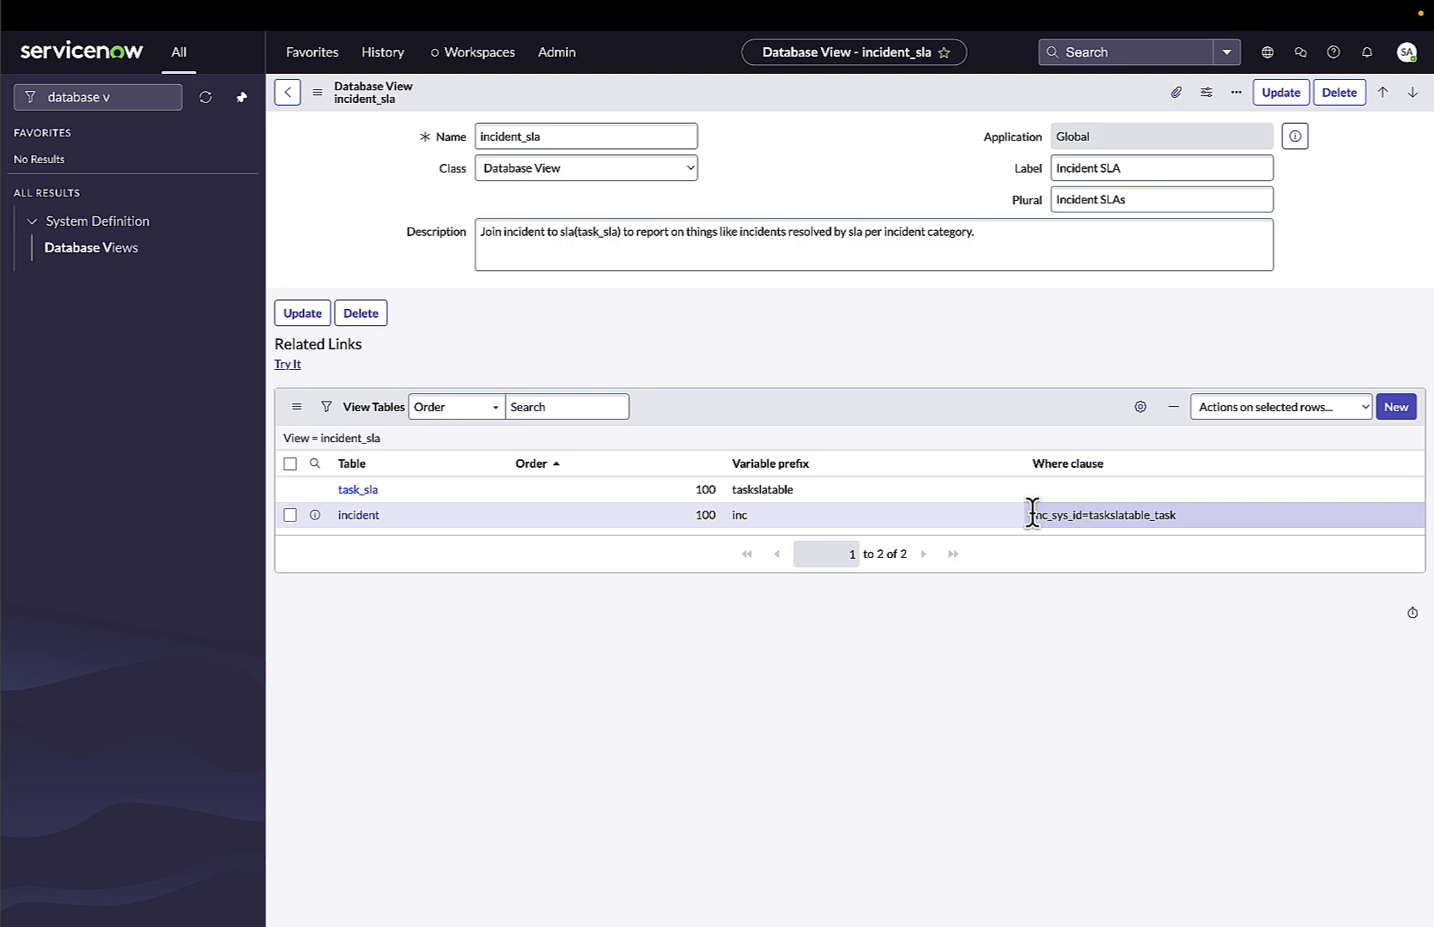
drag(1031, 514, 1051, 516)
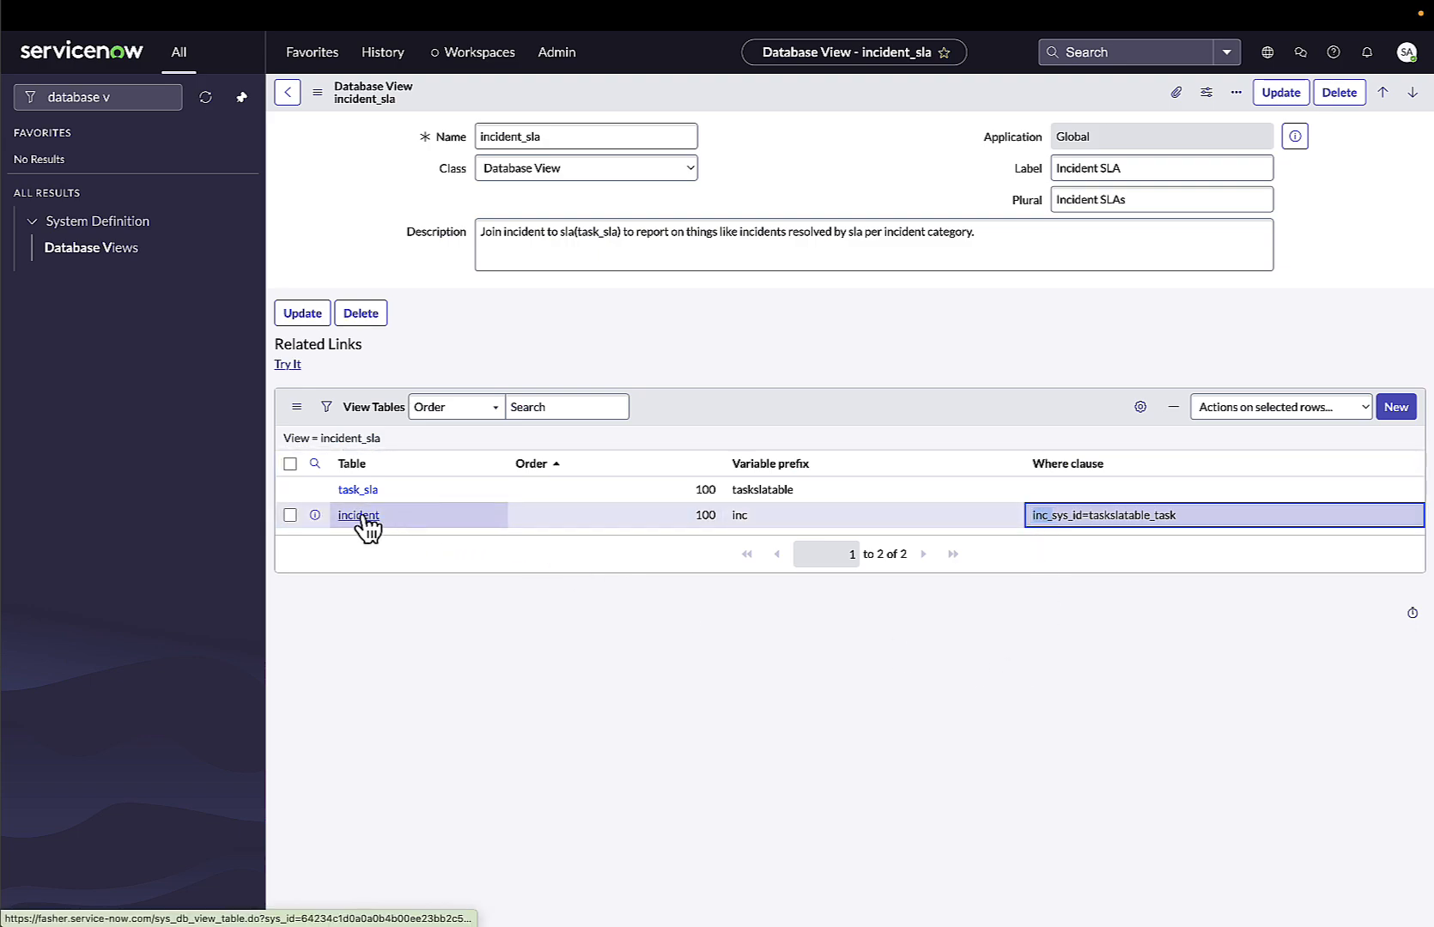
click(1054, 541)
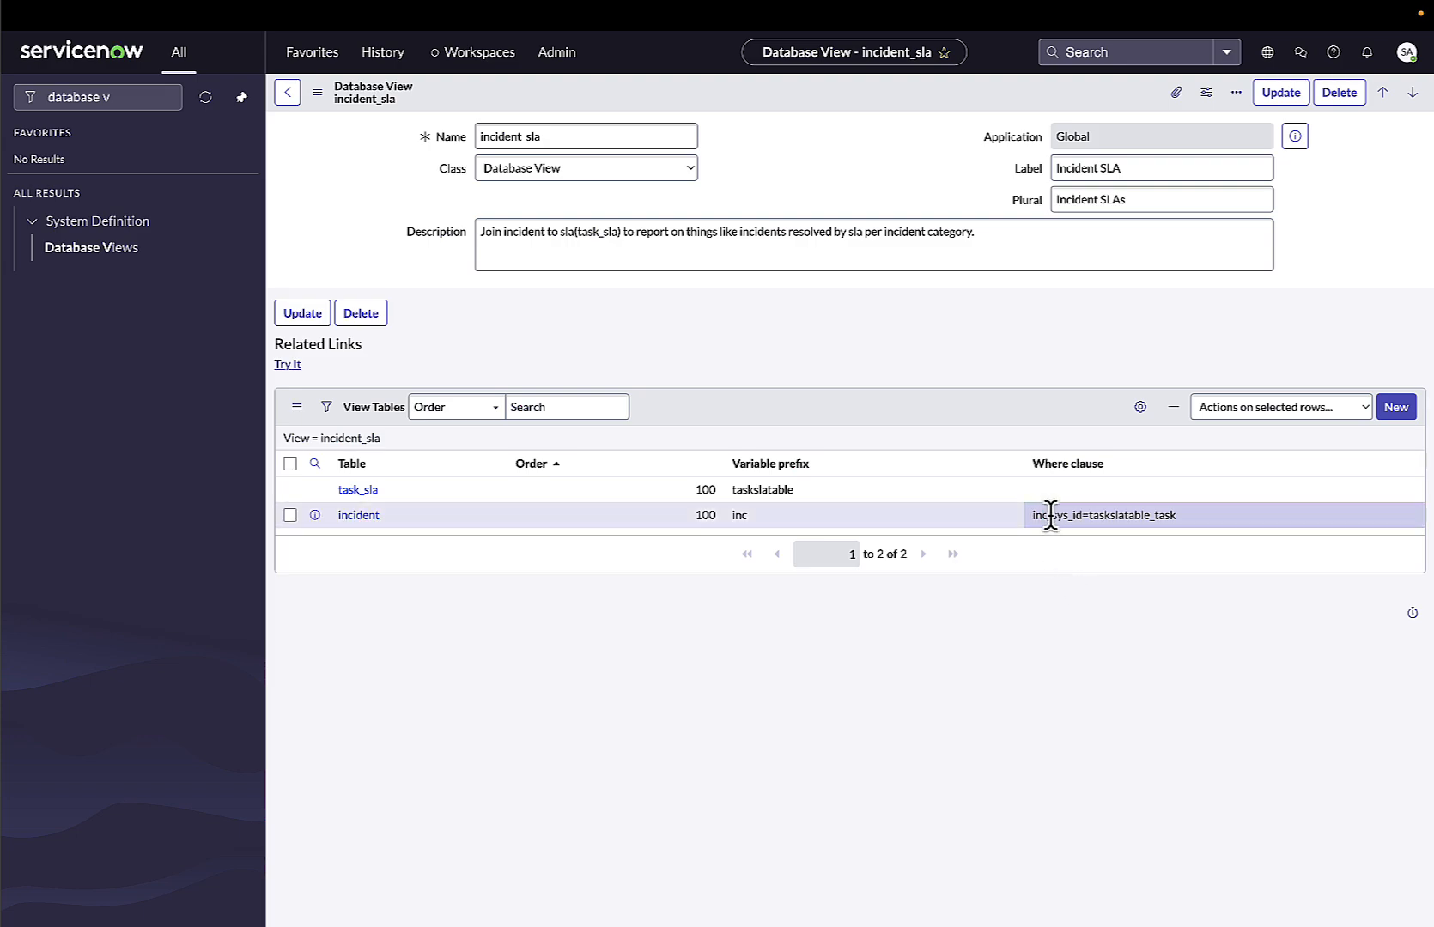
drag(1050, 515, 1084, 517)
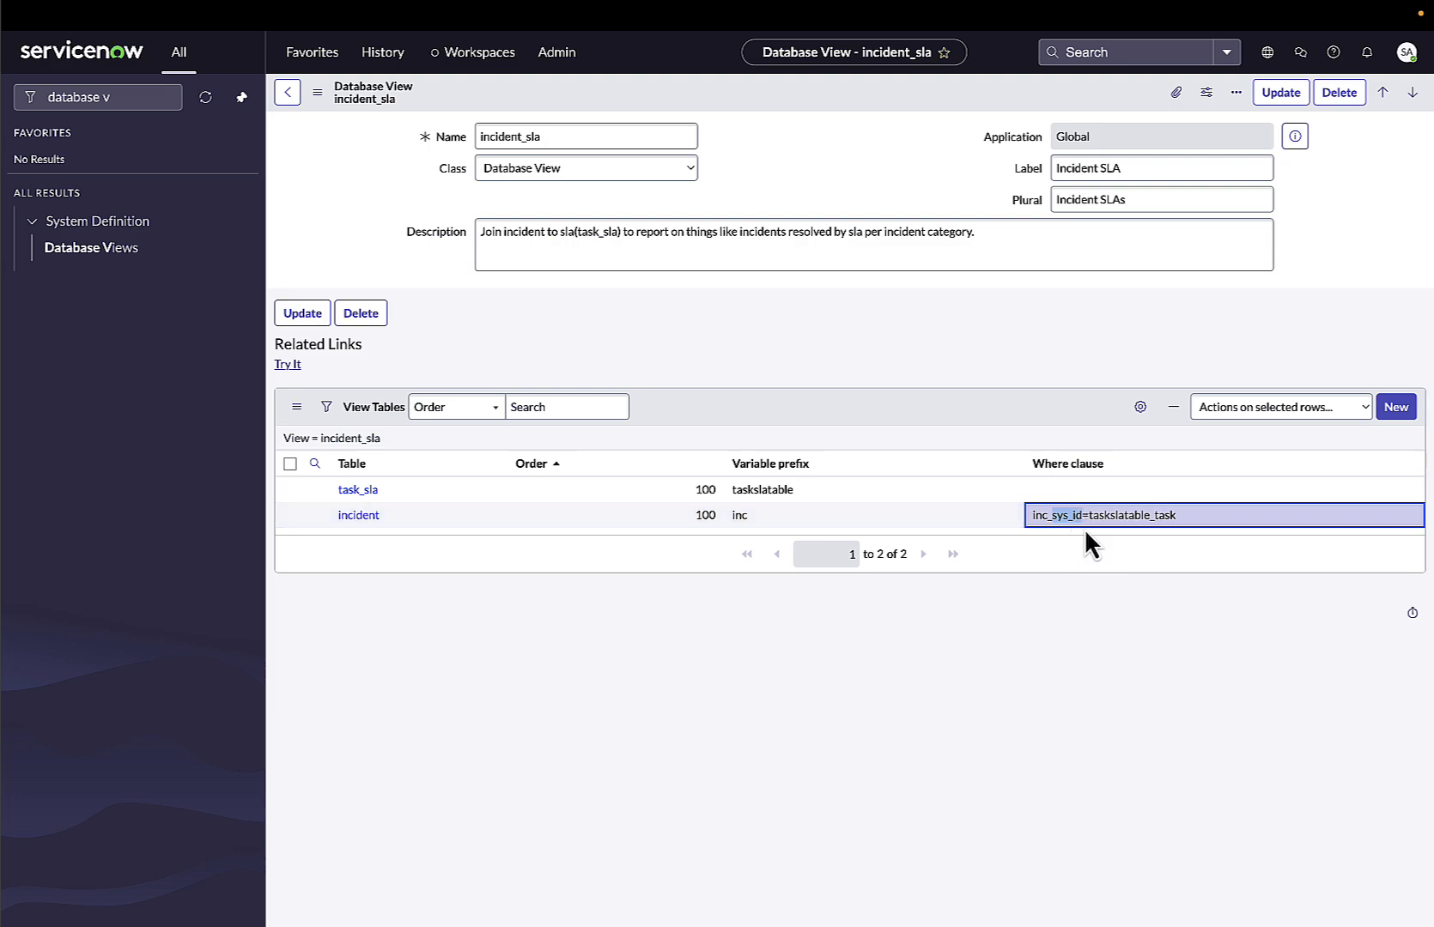
drag(1079, 515, 1148, 517)
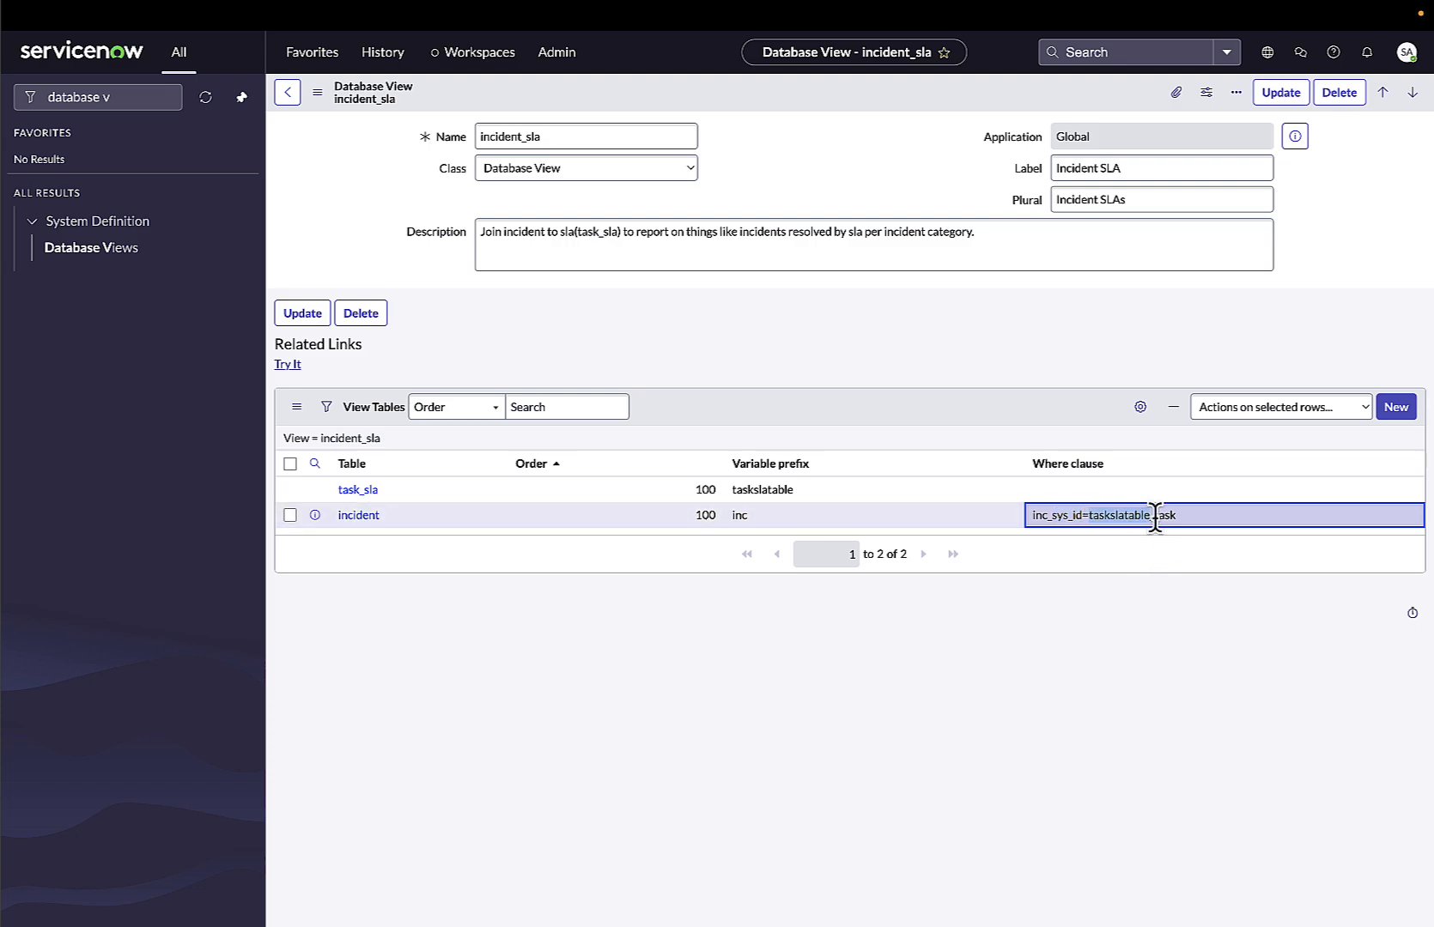
drag(1154, 516, 1176, 516)
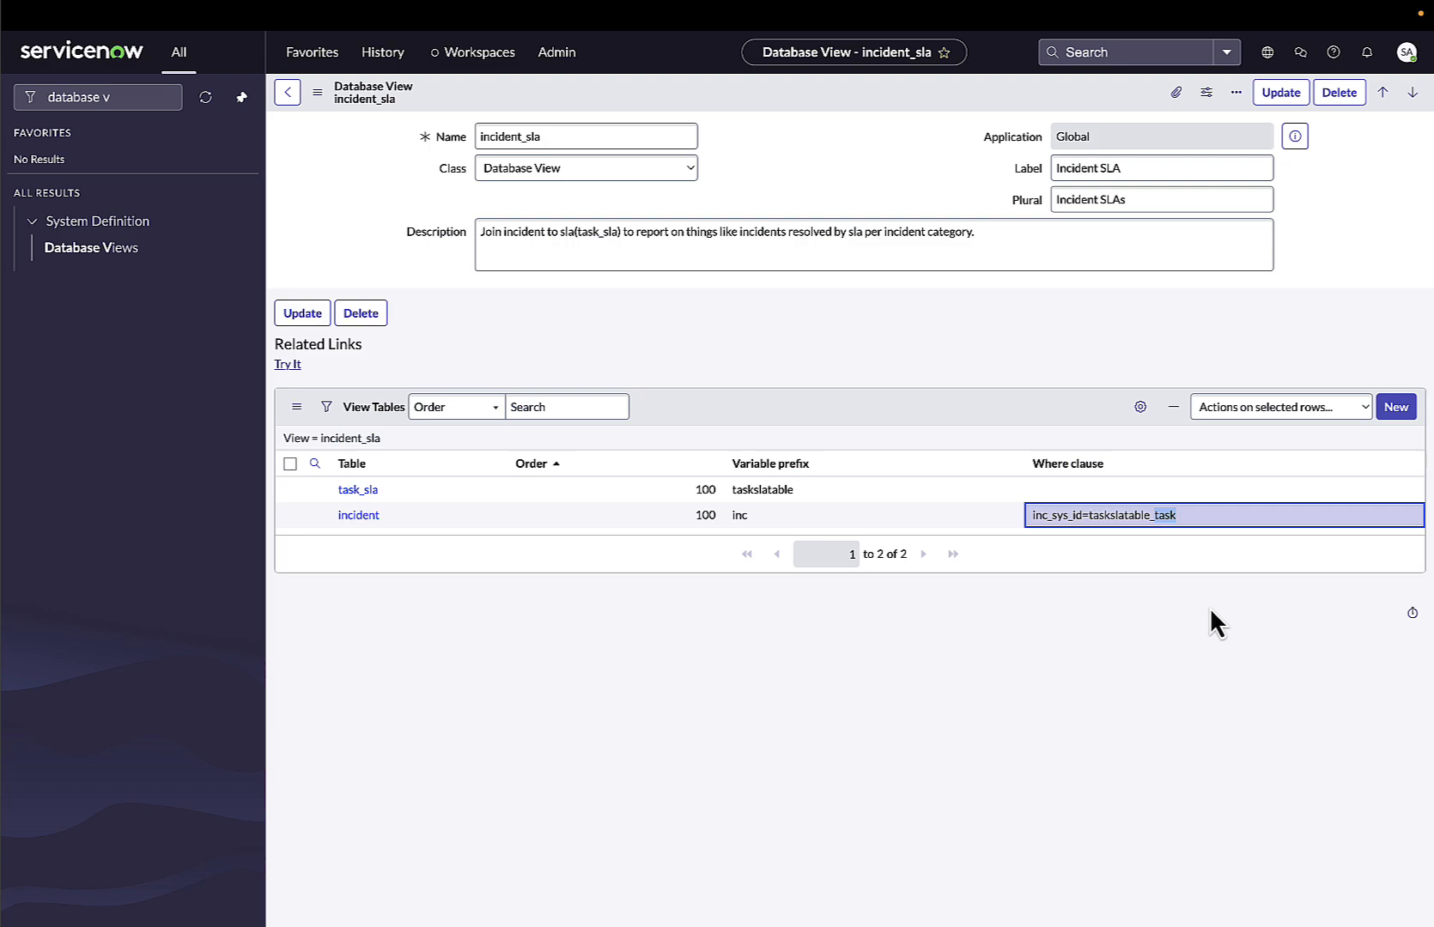
click(1083, 517)
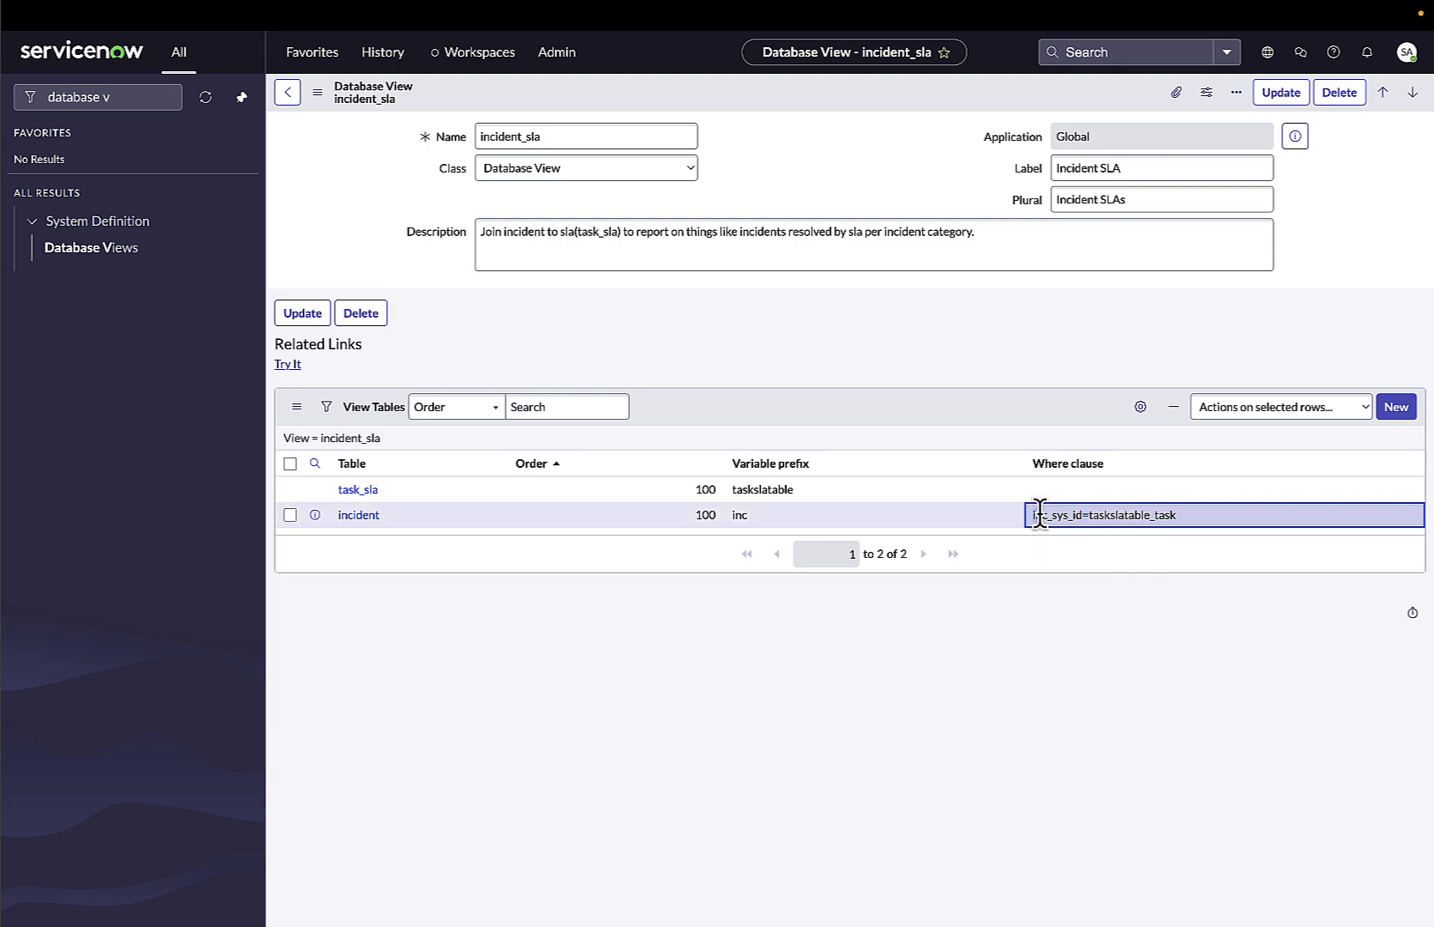
drag(1034, 515, 1048, 516)
drag(1031, 515, 1187, 516)
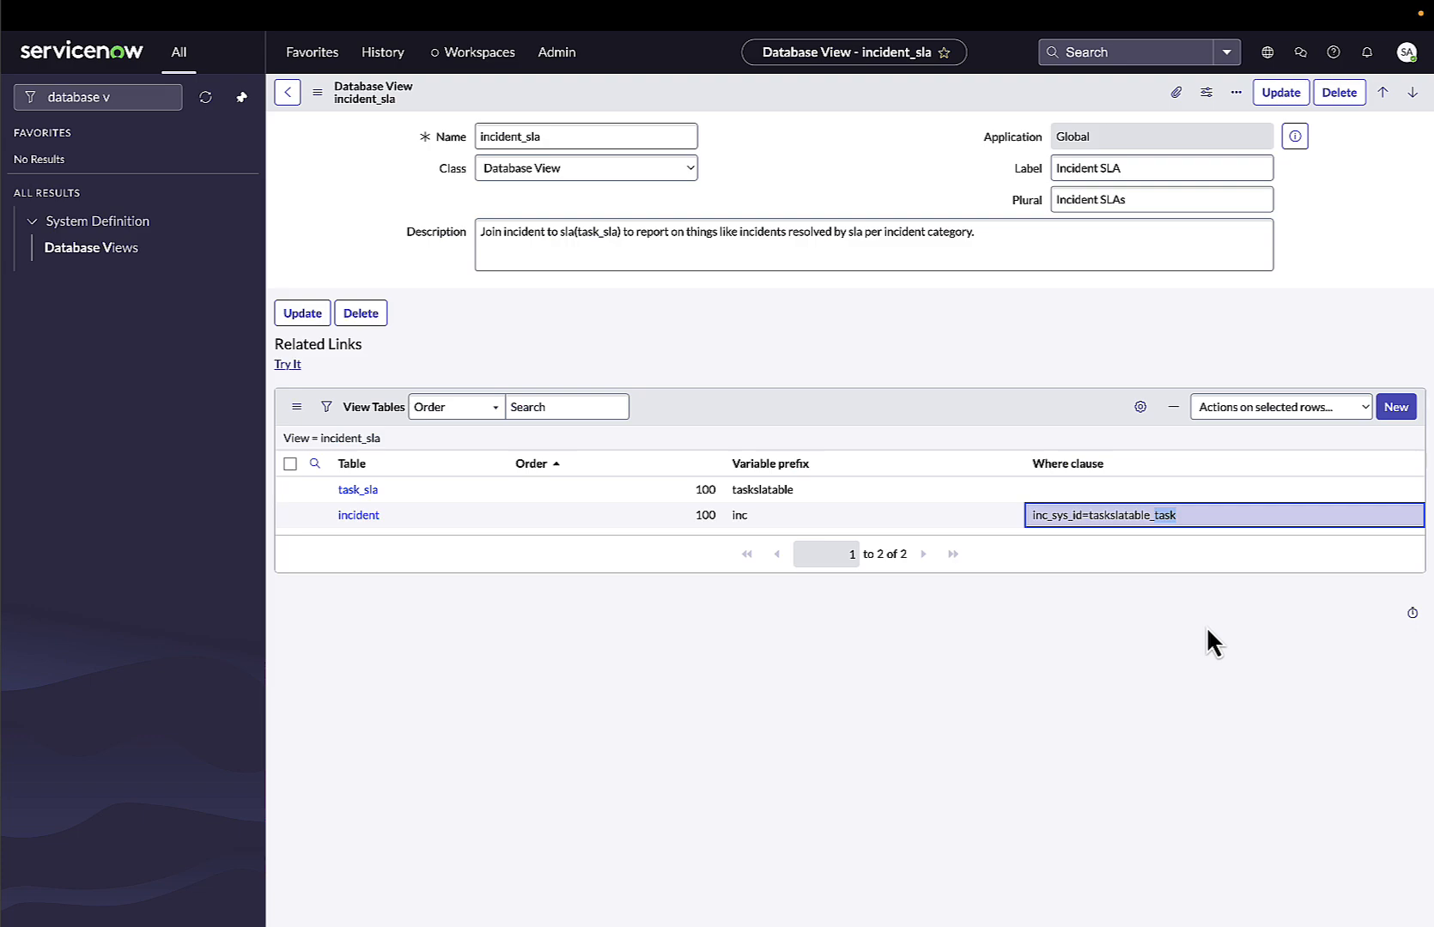
Try the incident_sla view and examine the available columns in its list column editor, then cancel the editor.
click(293, 364)
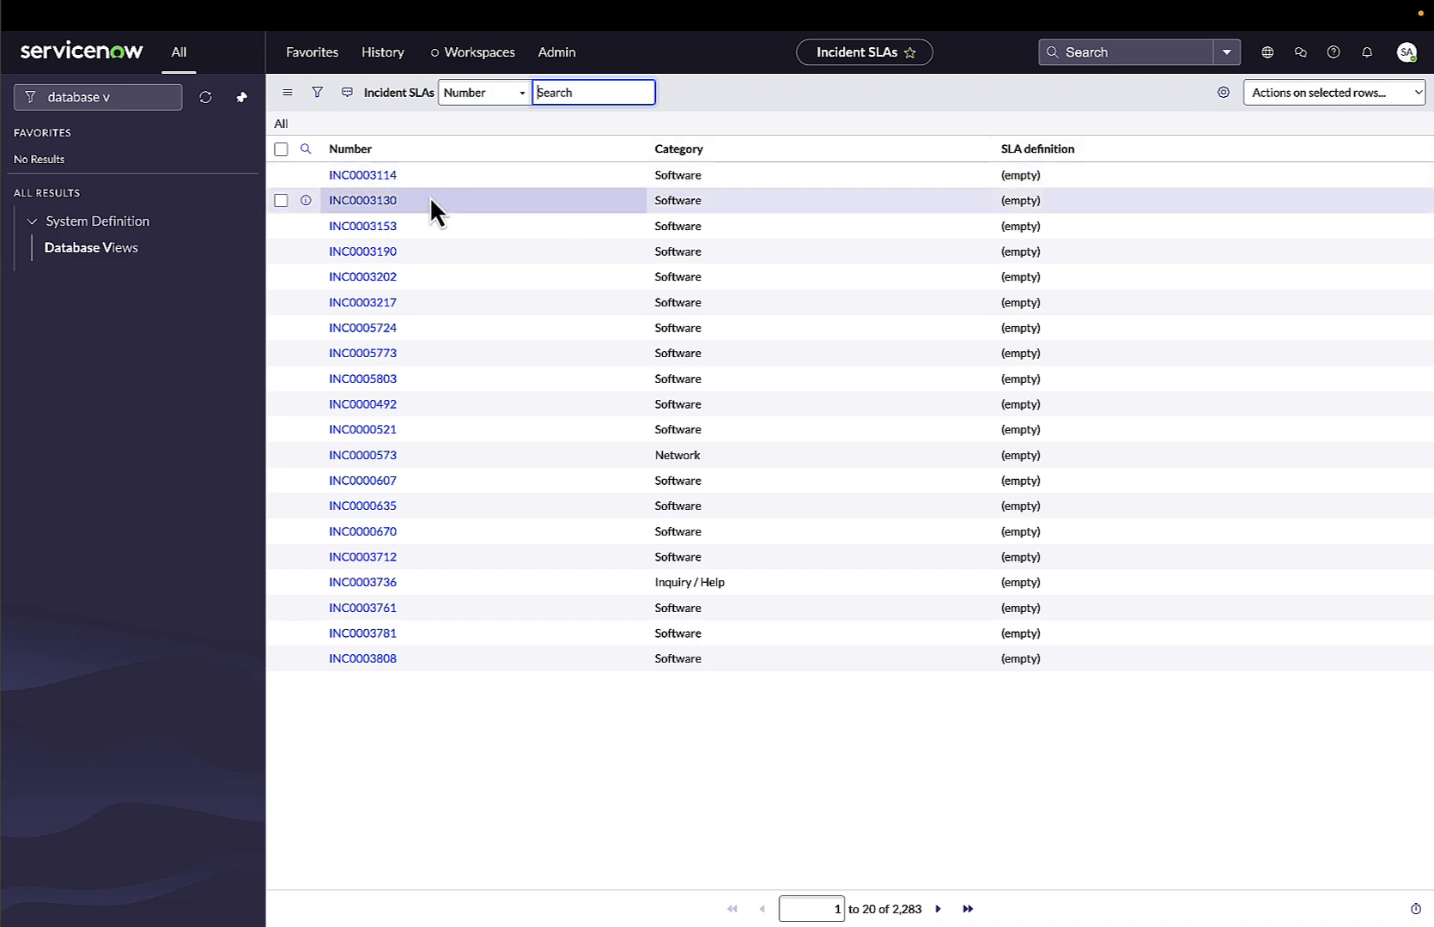
click(1224, 94)
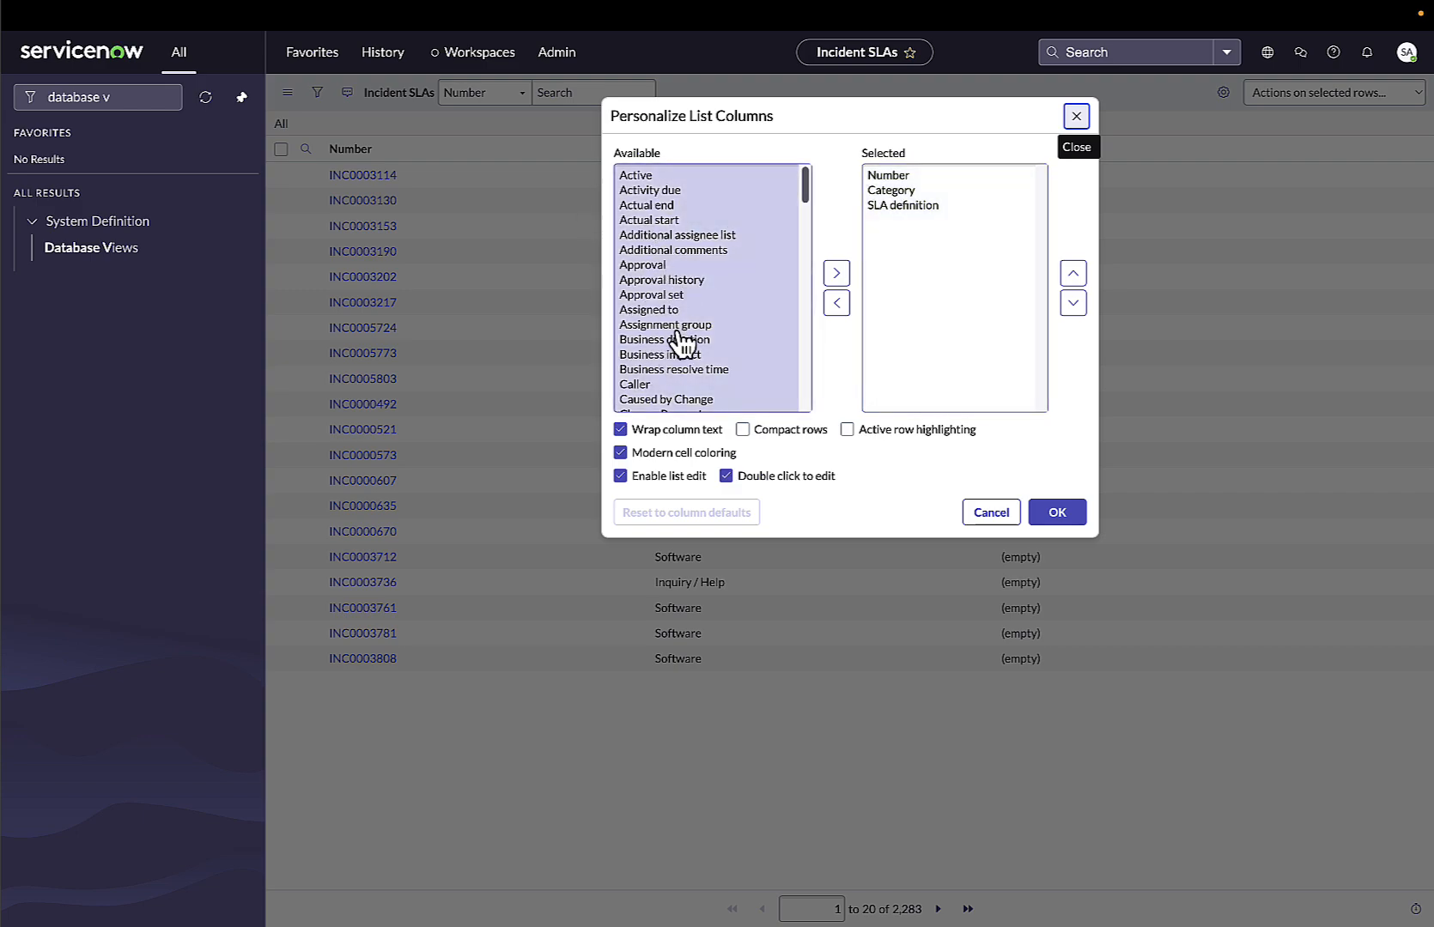
click(991, 512)
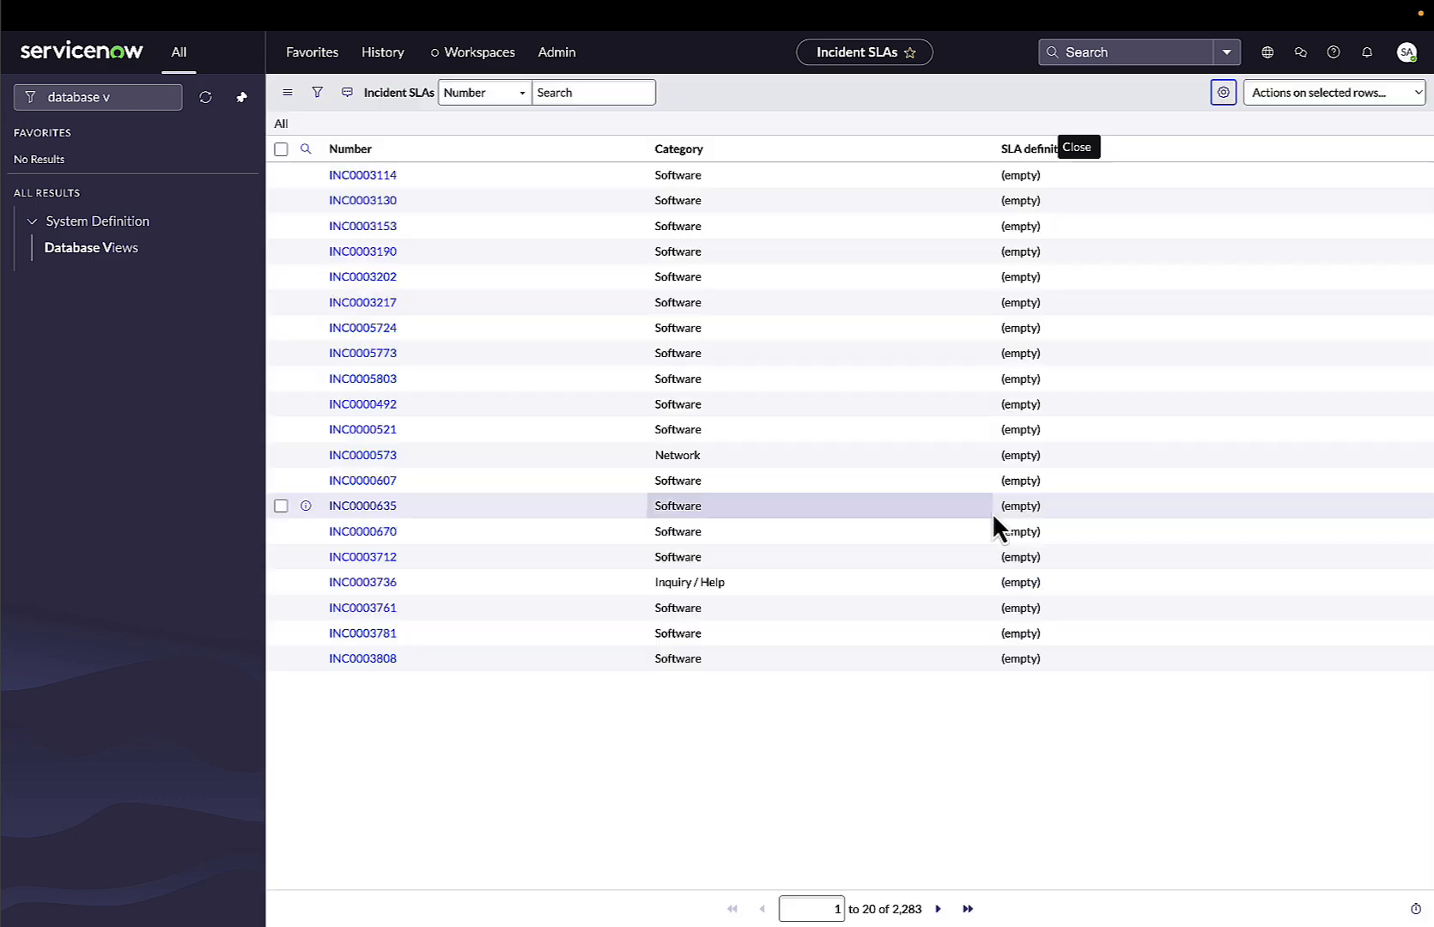
drag(884, 910, 933, 916)
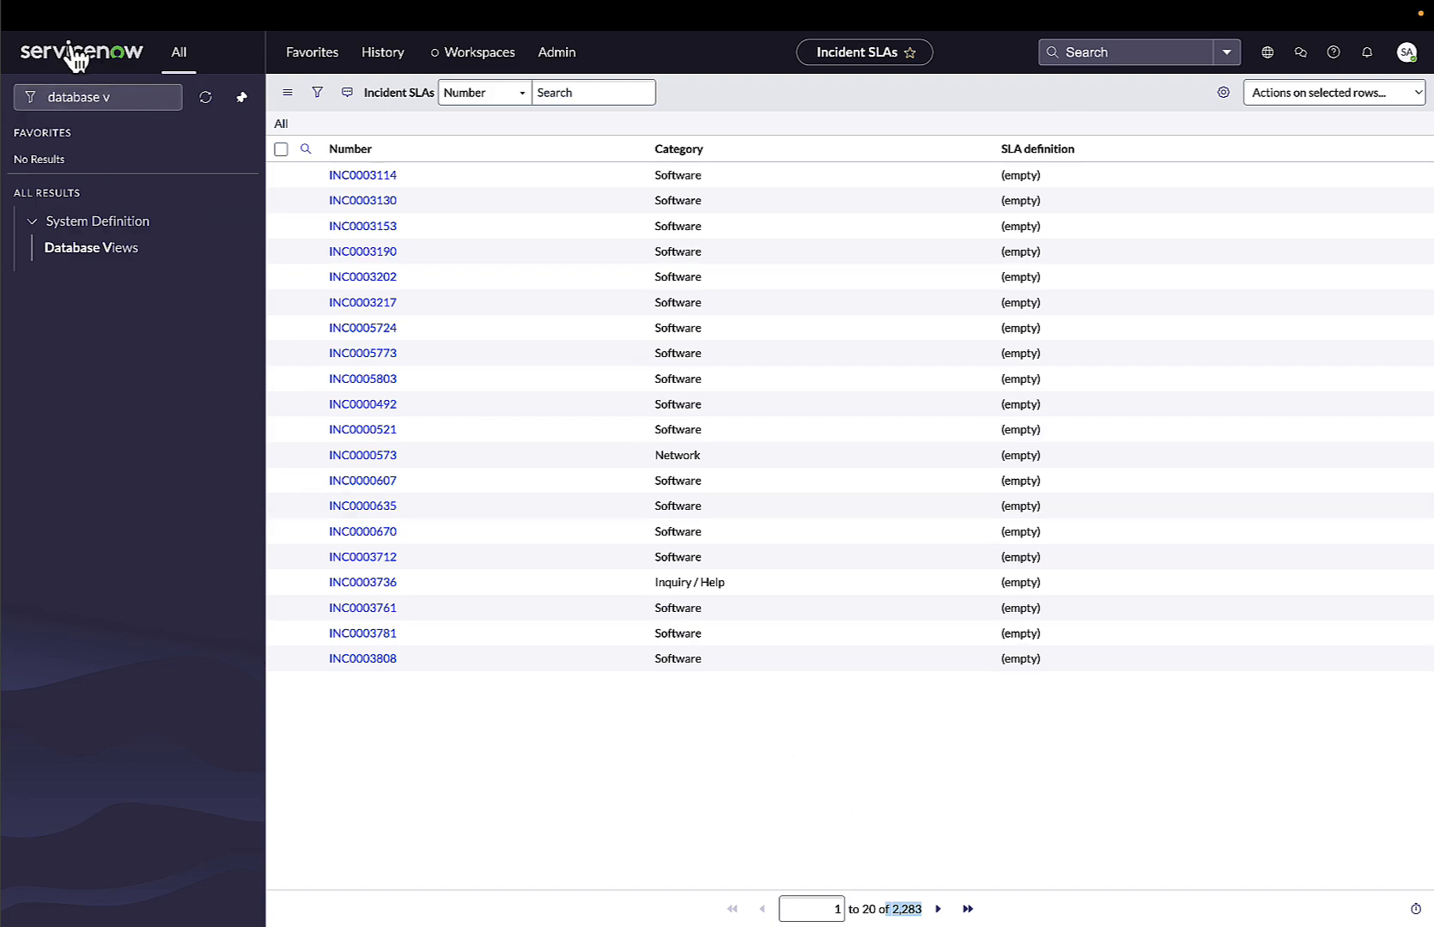
mouse_move(126, 19)
mouse_move(34, 19)
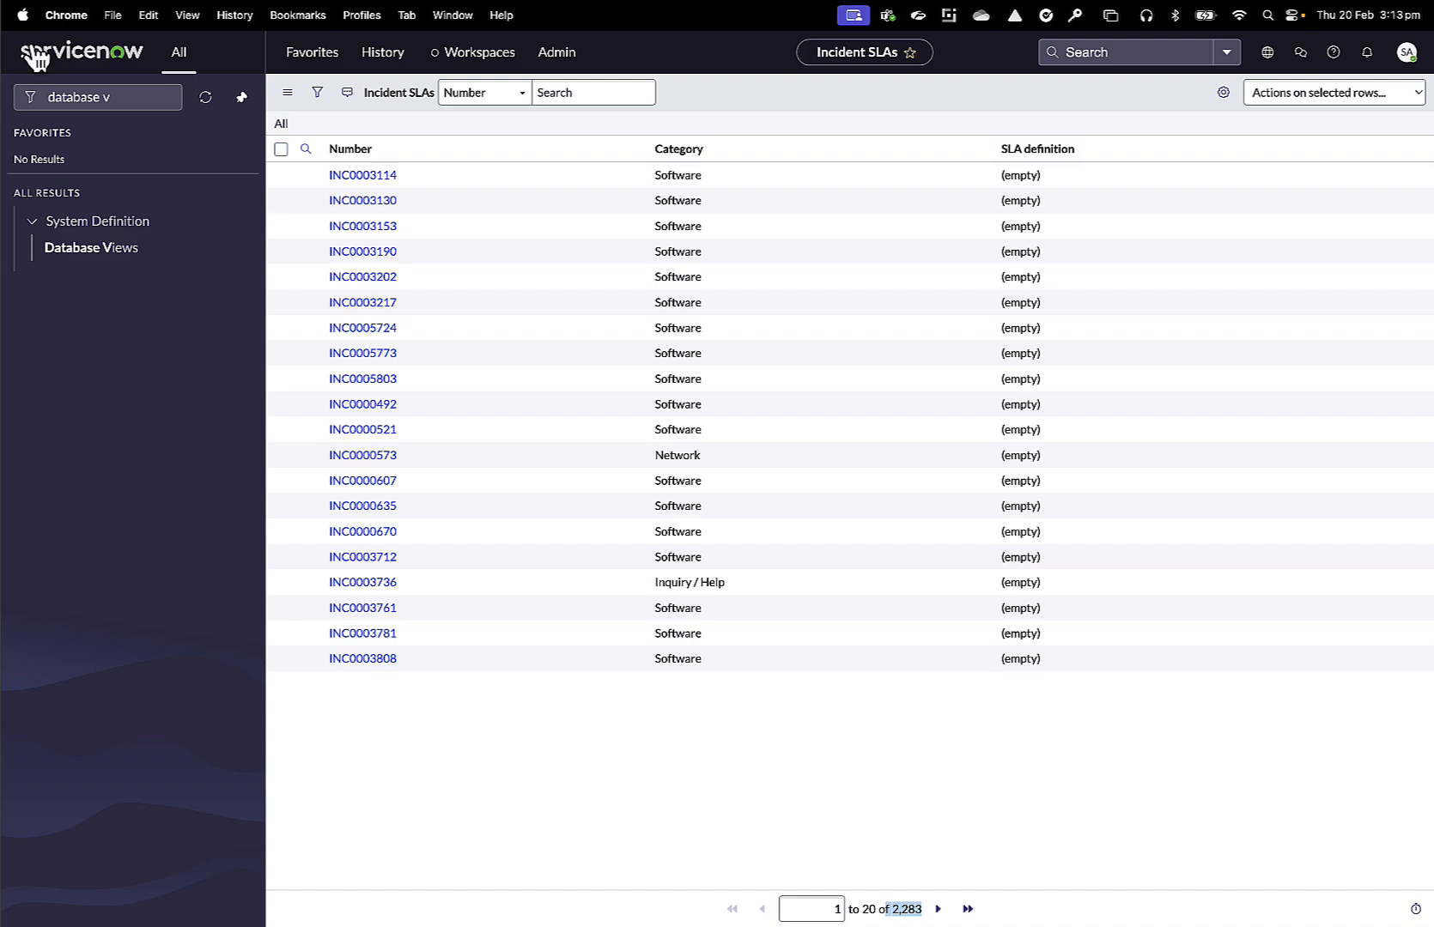
Return to Database Views, filter names containing incident, and open the incident_sla view again.
click(77, 256)
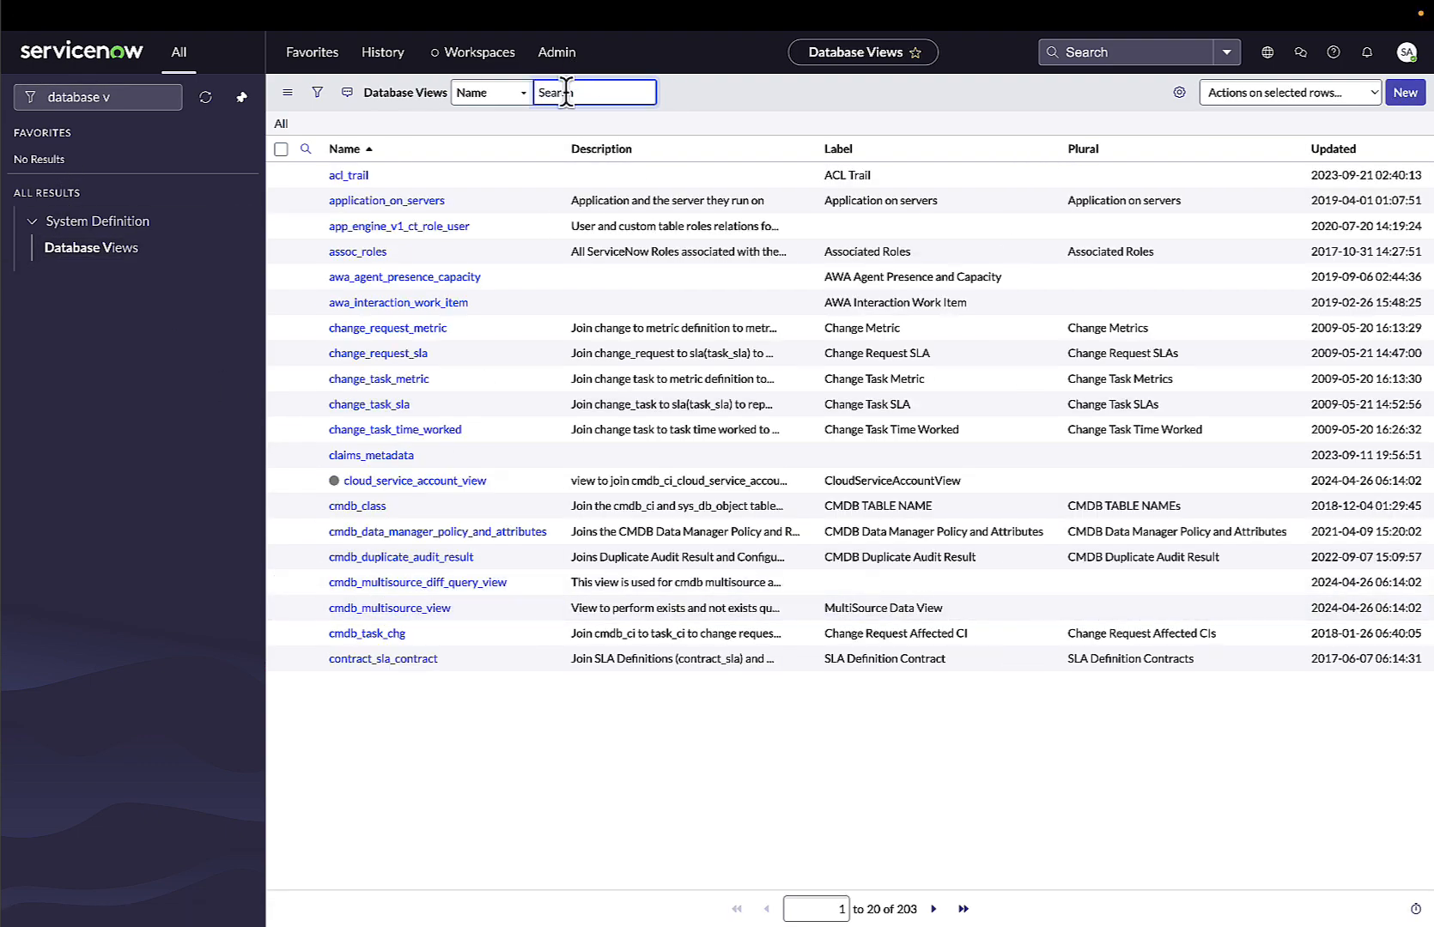
text(*incident)
key(Return)
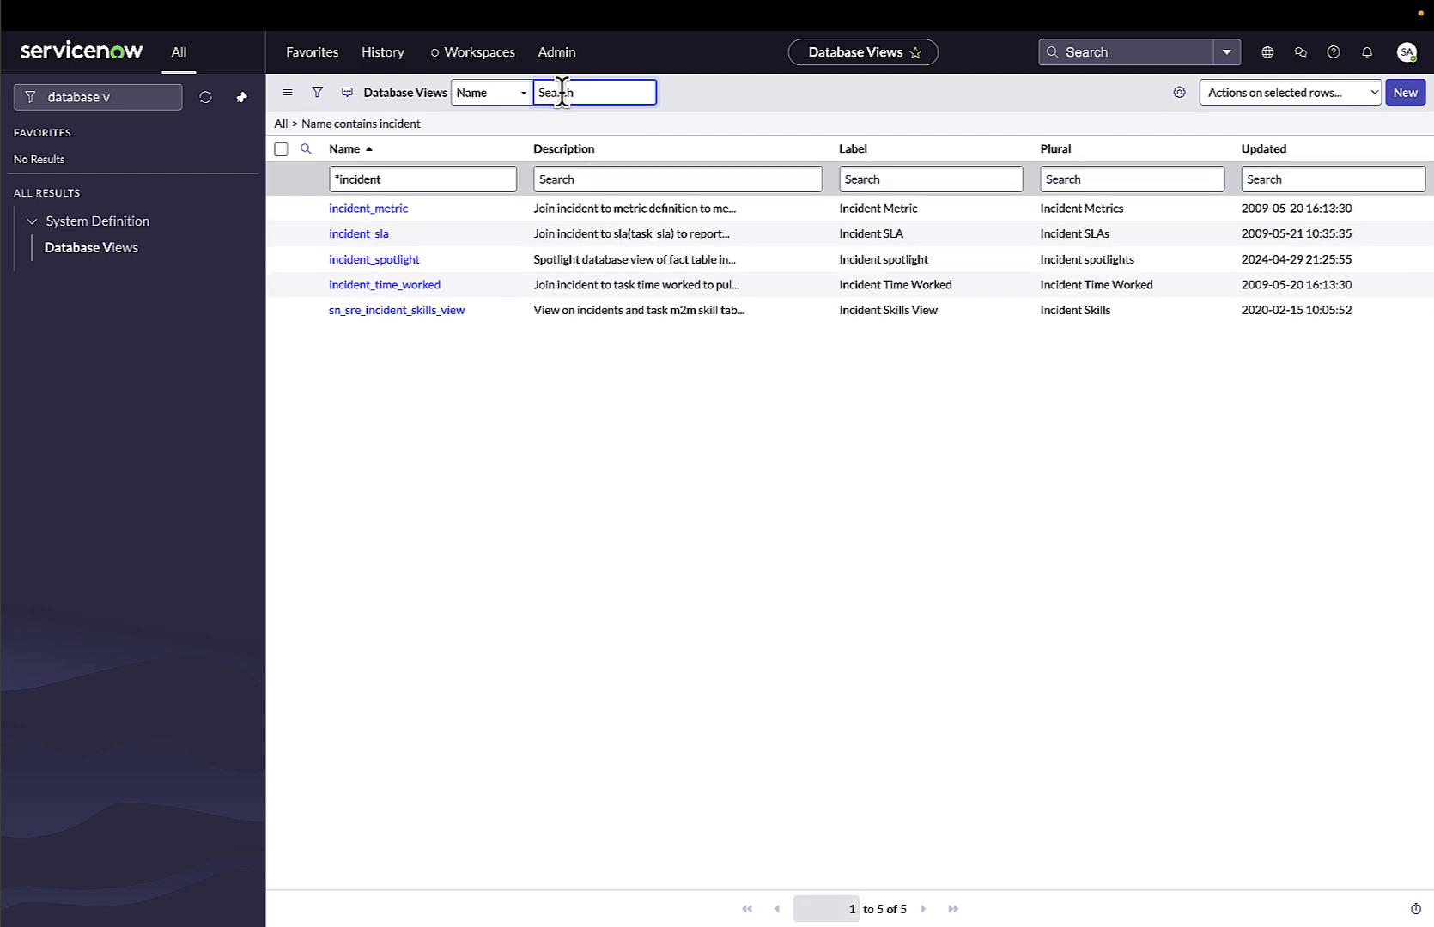
click(375, 236)
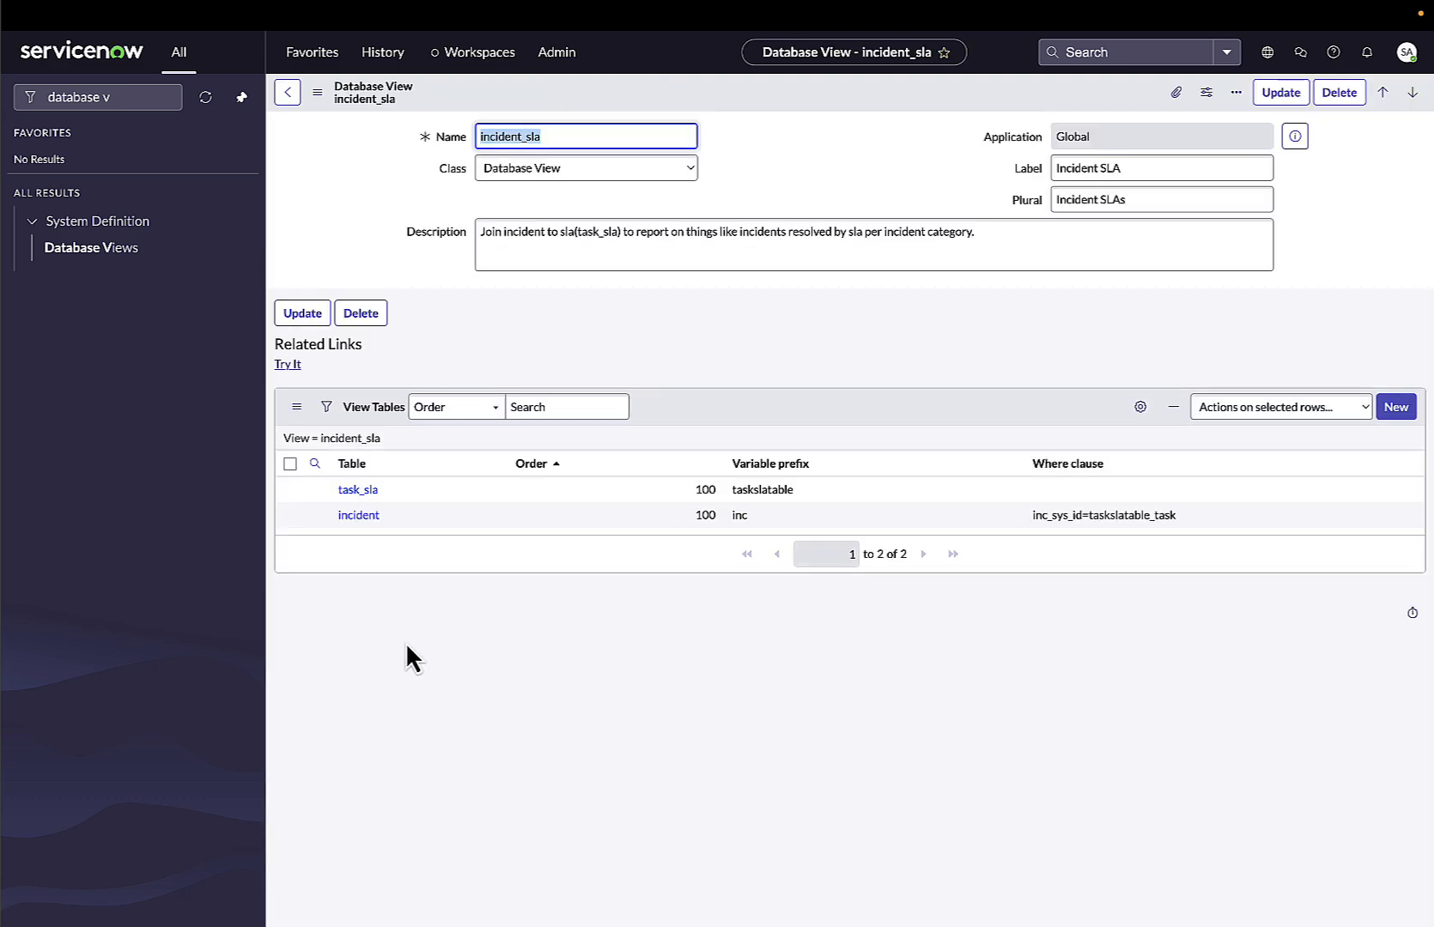
Open the view's incident table entry and examine its variable prefix and where clause.
click(570, 137)
drag(528, 135, 480, 134)
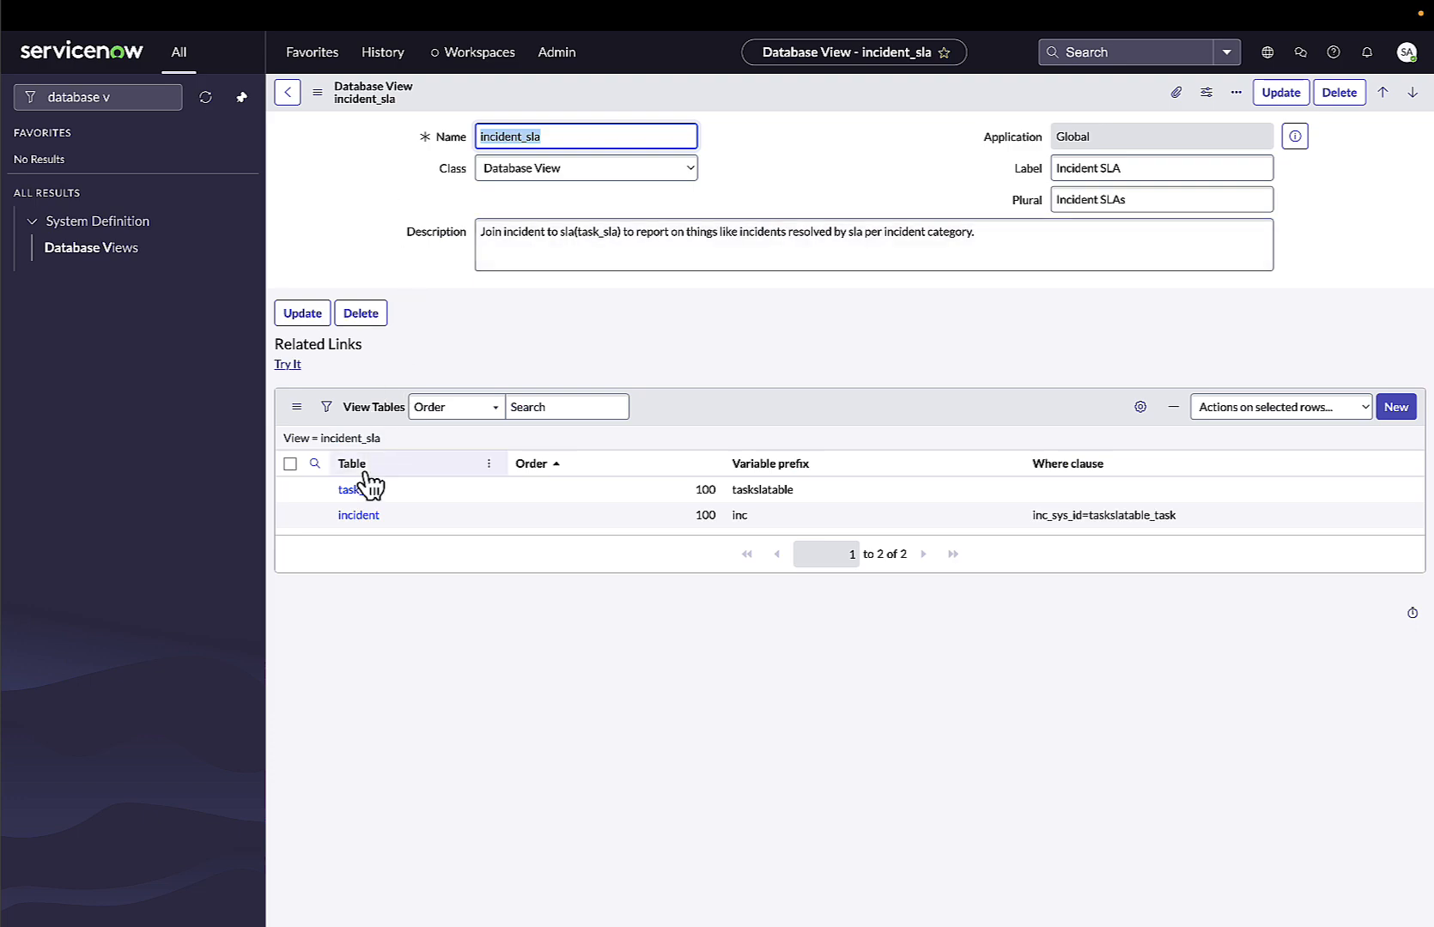
click(361, 514)
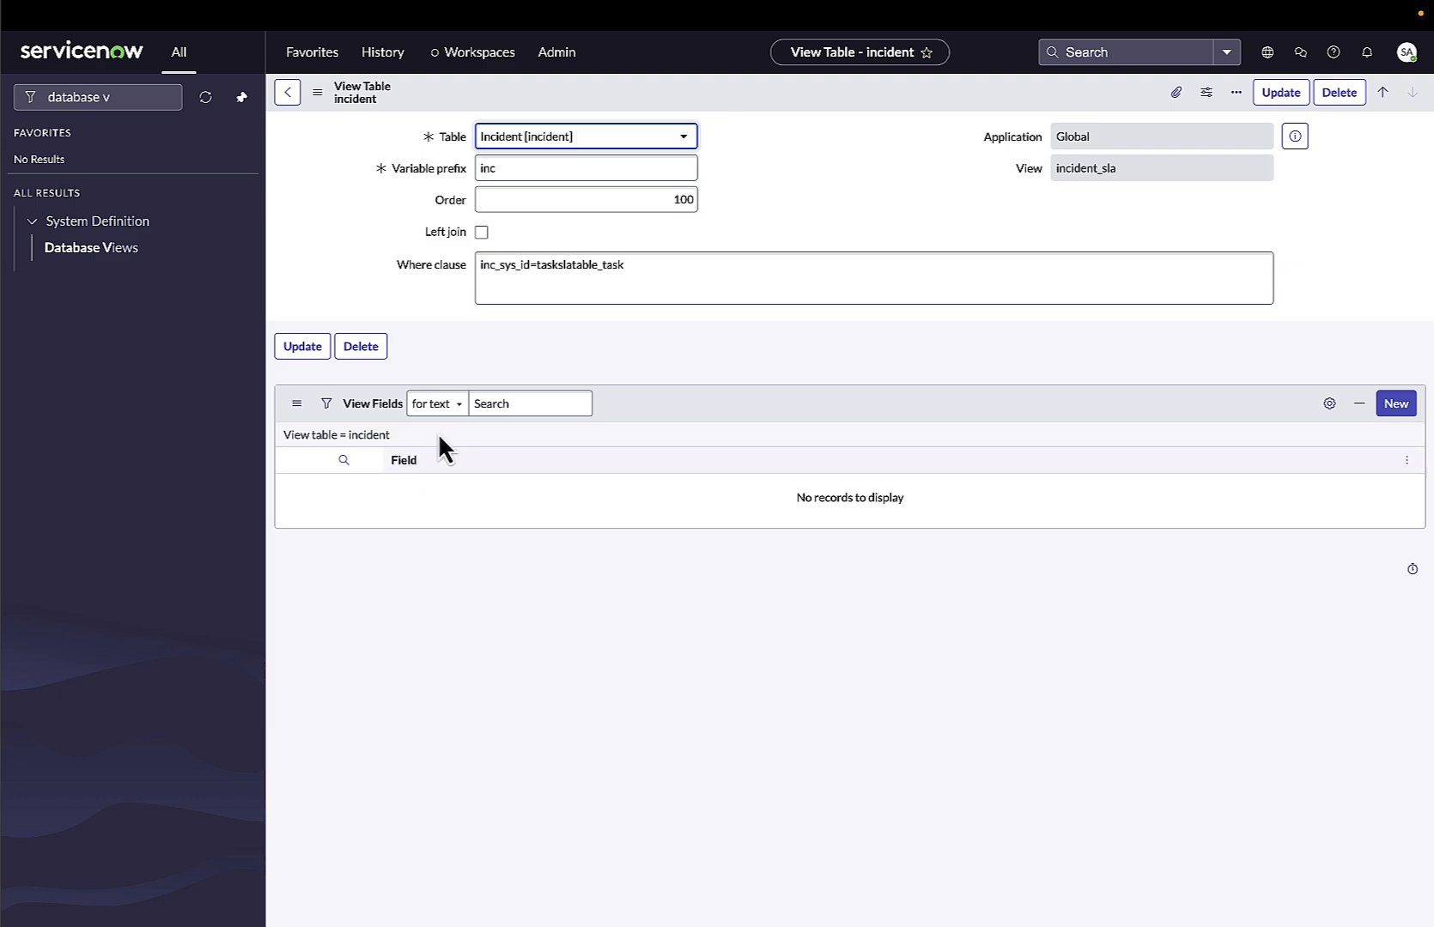
drag(497, 270, 526, 271)
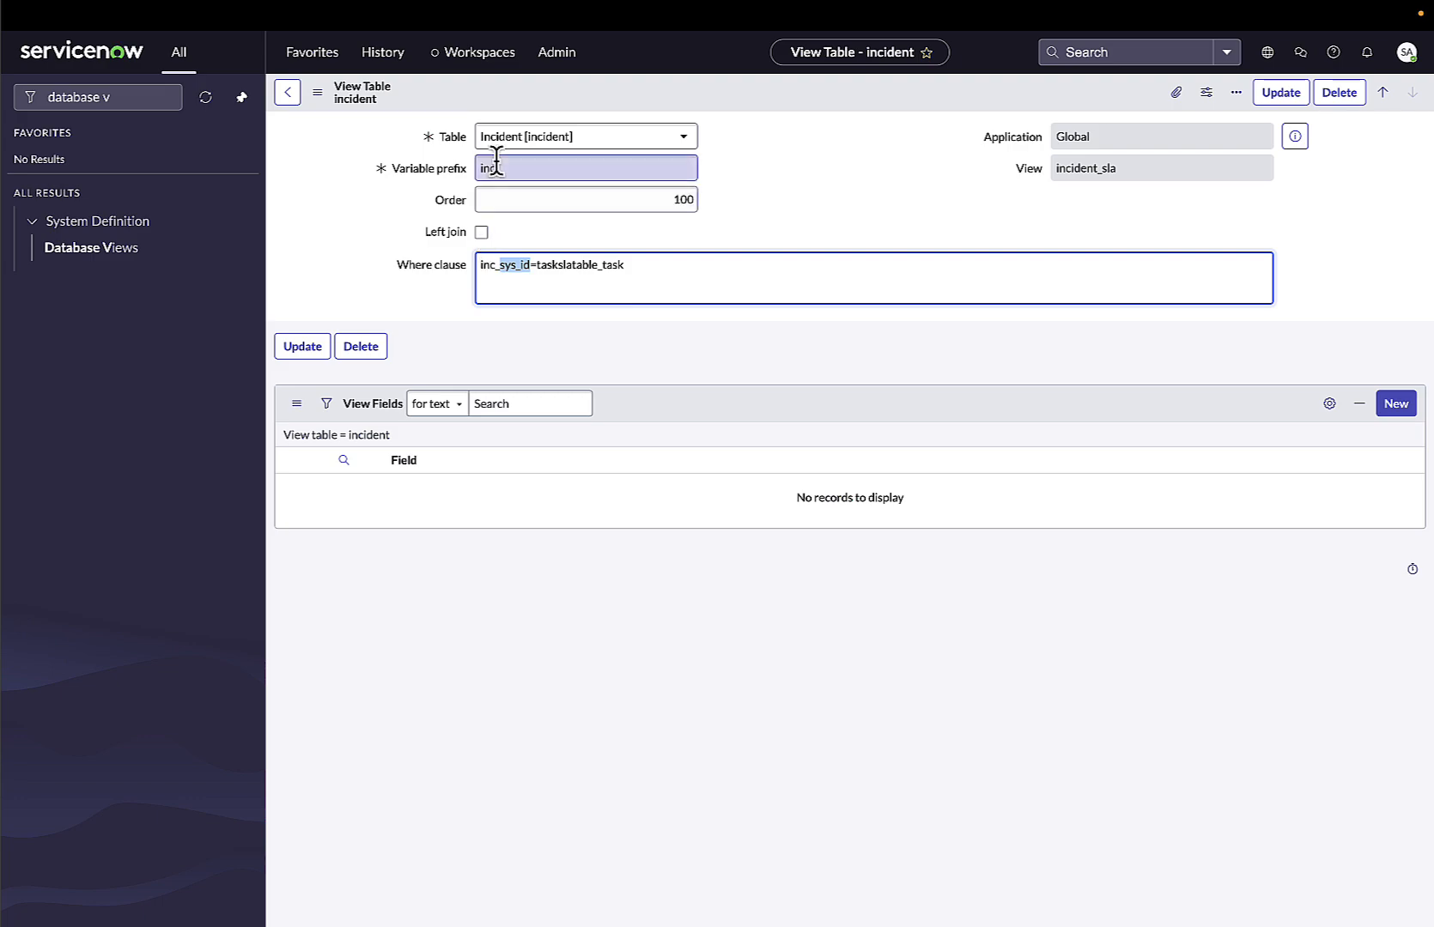
drag(502, 170, 471, 169)
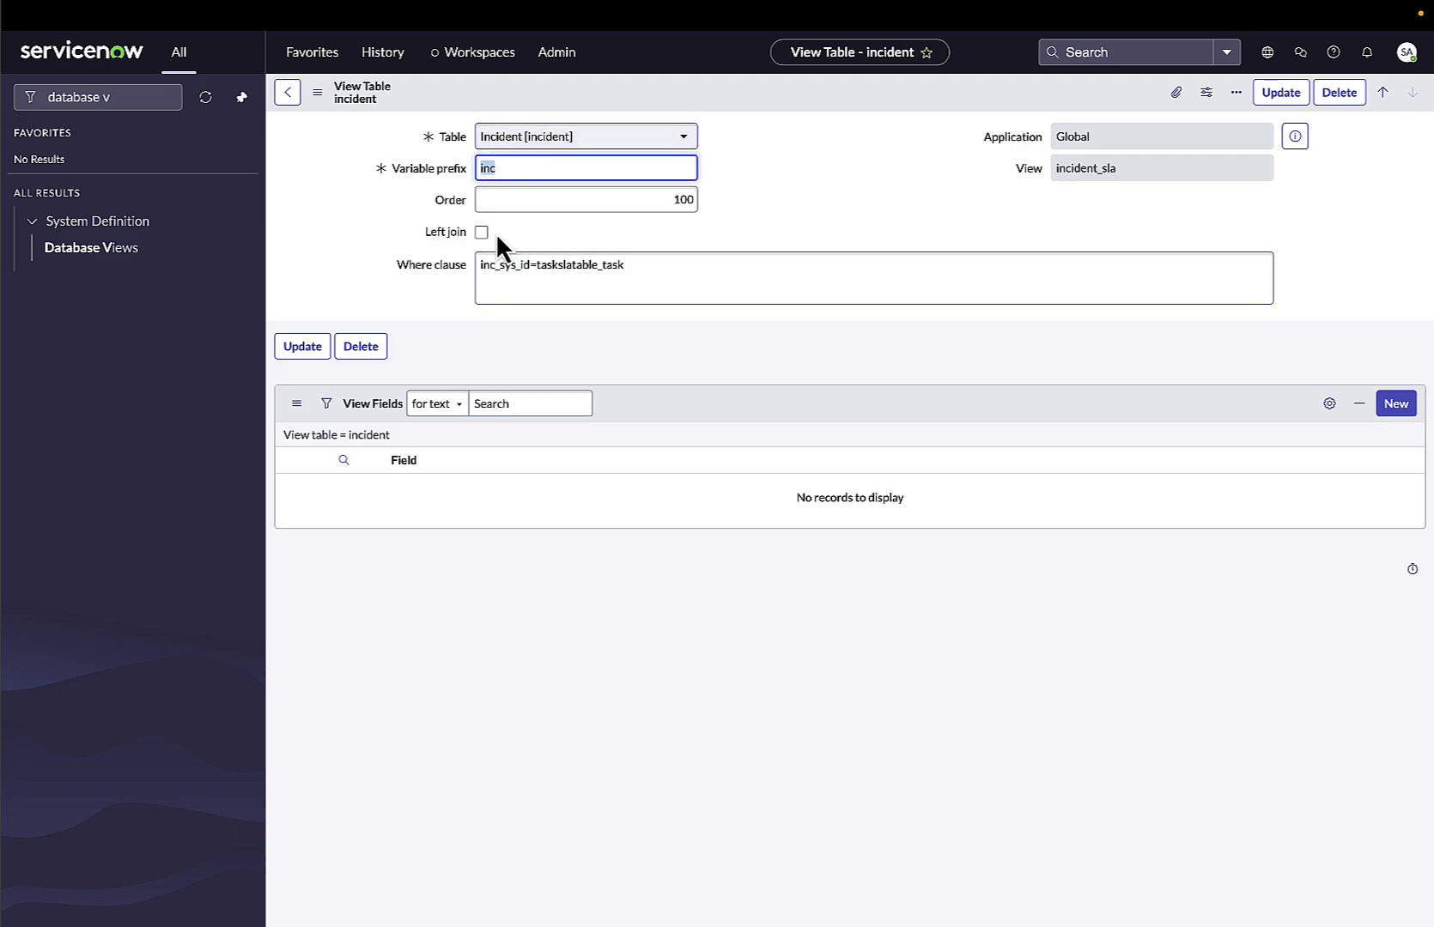
Add the Sys ID field to the incident table's view fields.
click(1397, 404)
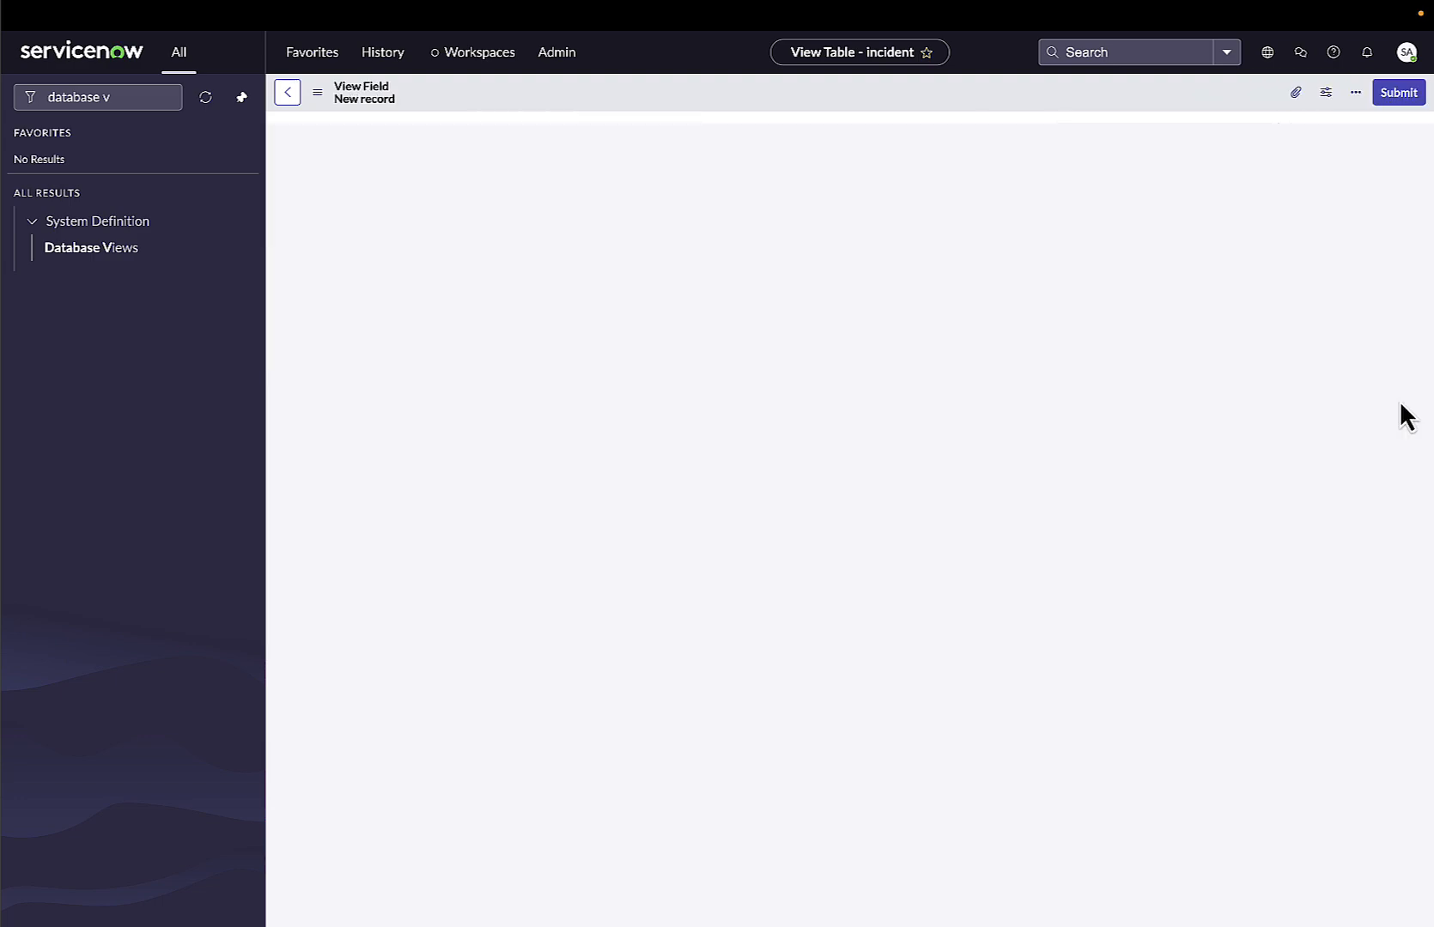
click(562, 142)
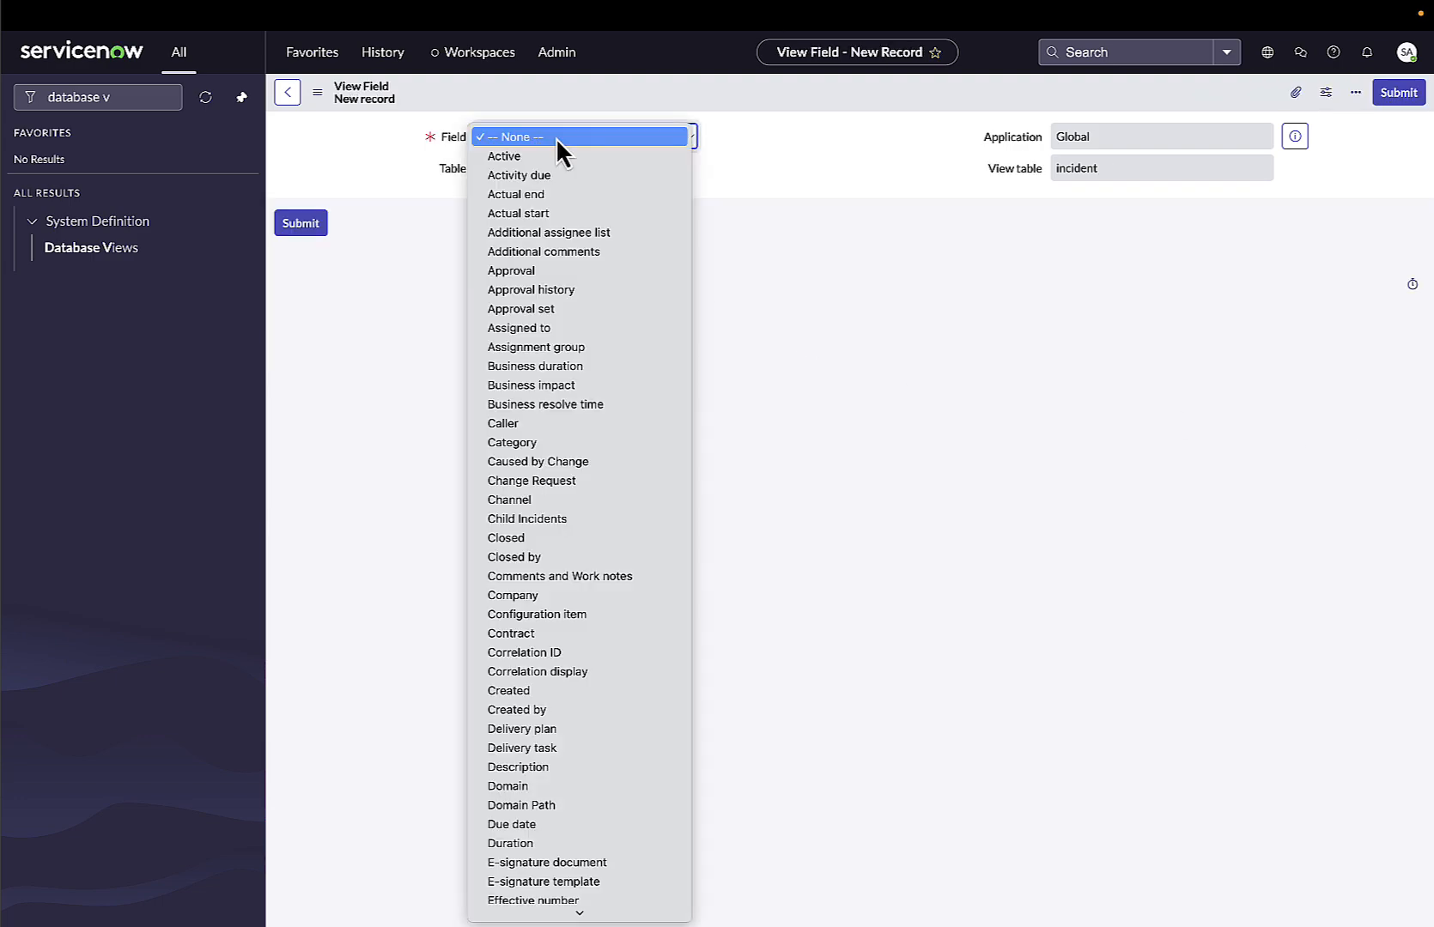
text(sys)
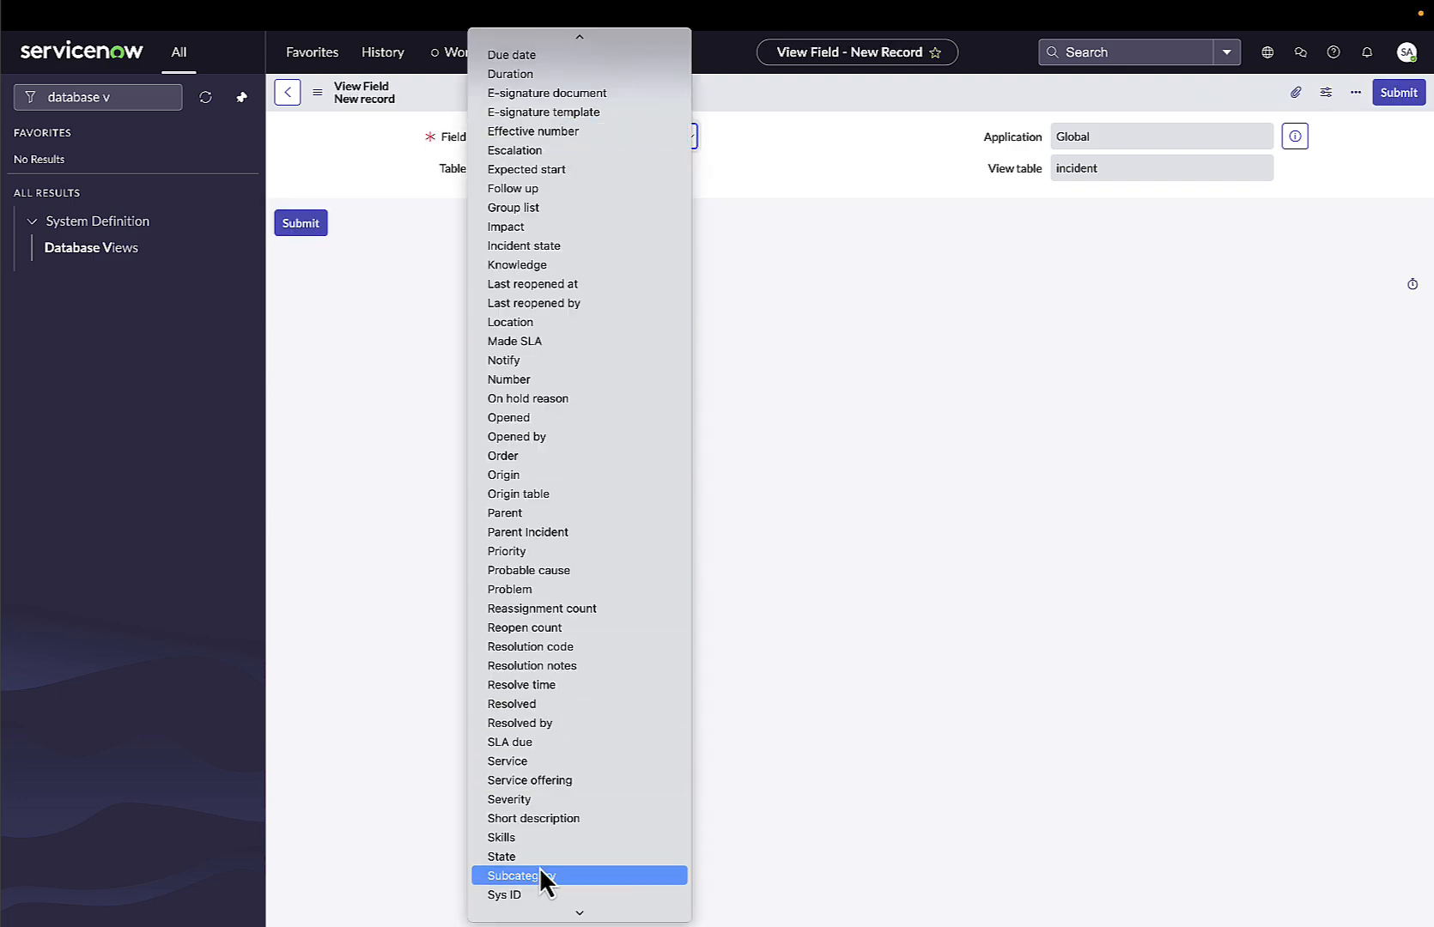
click(528, 895)
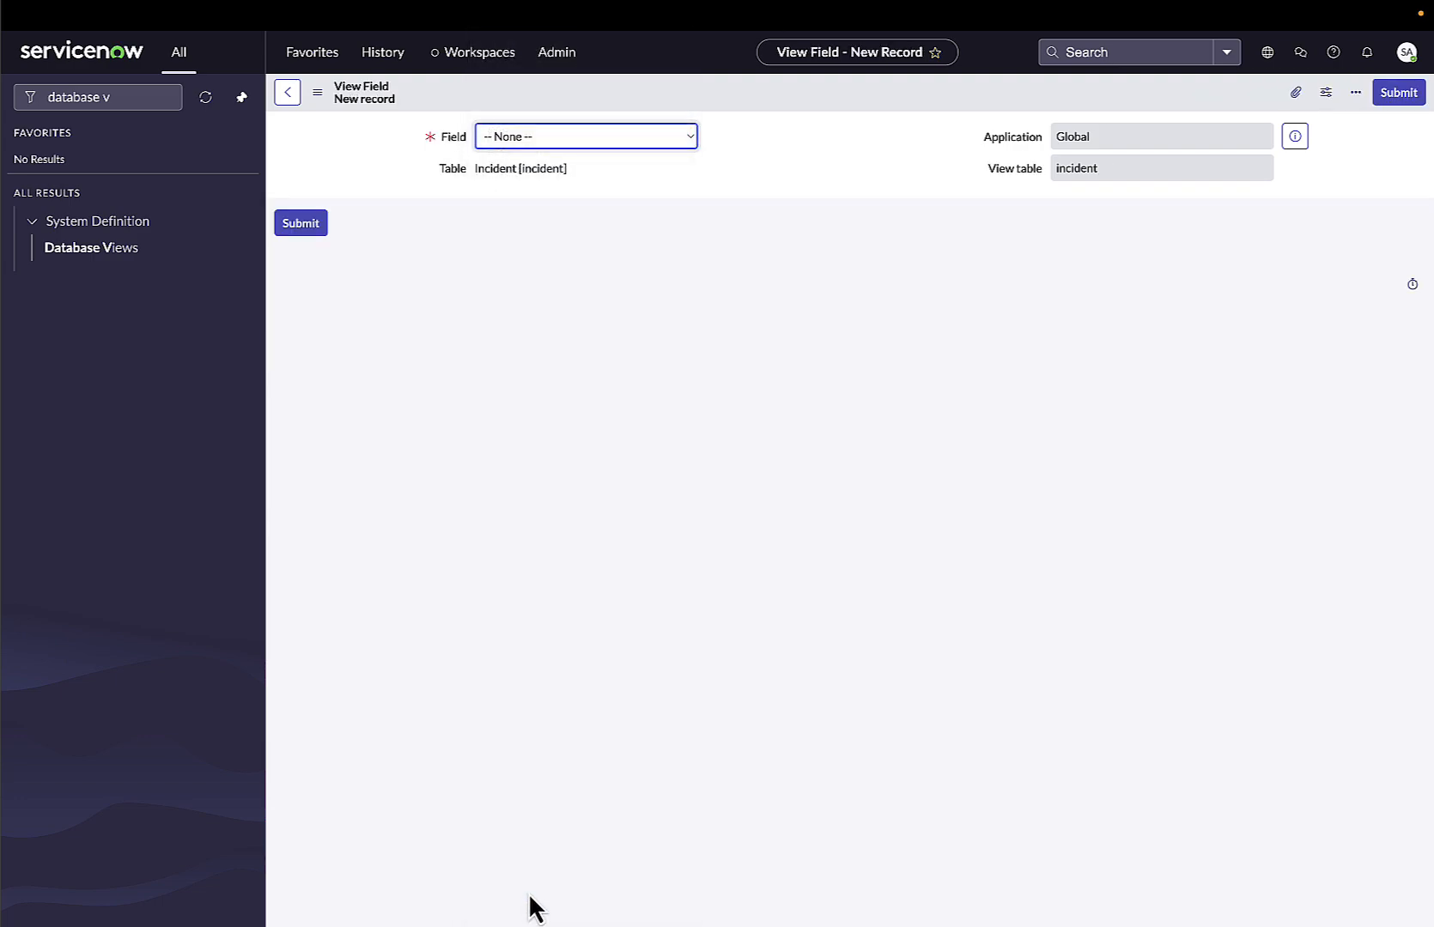
click(1397, 92)
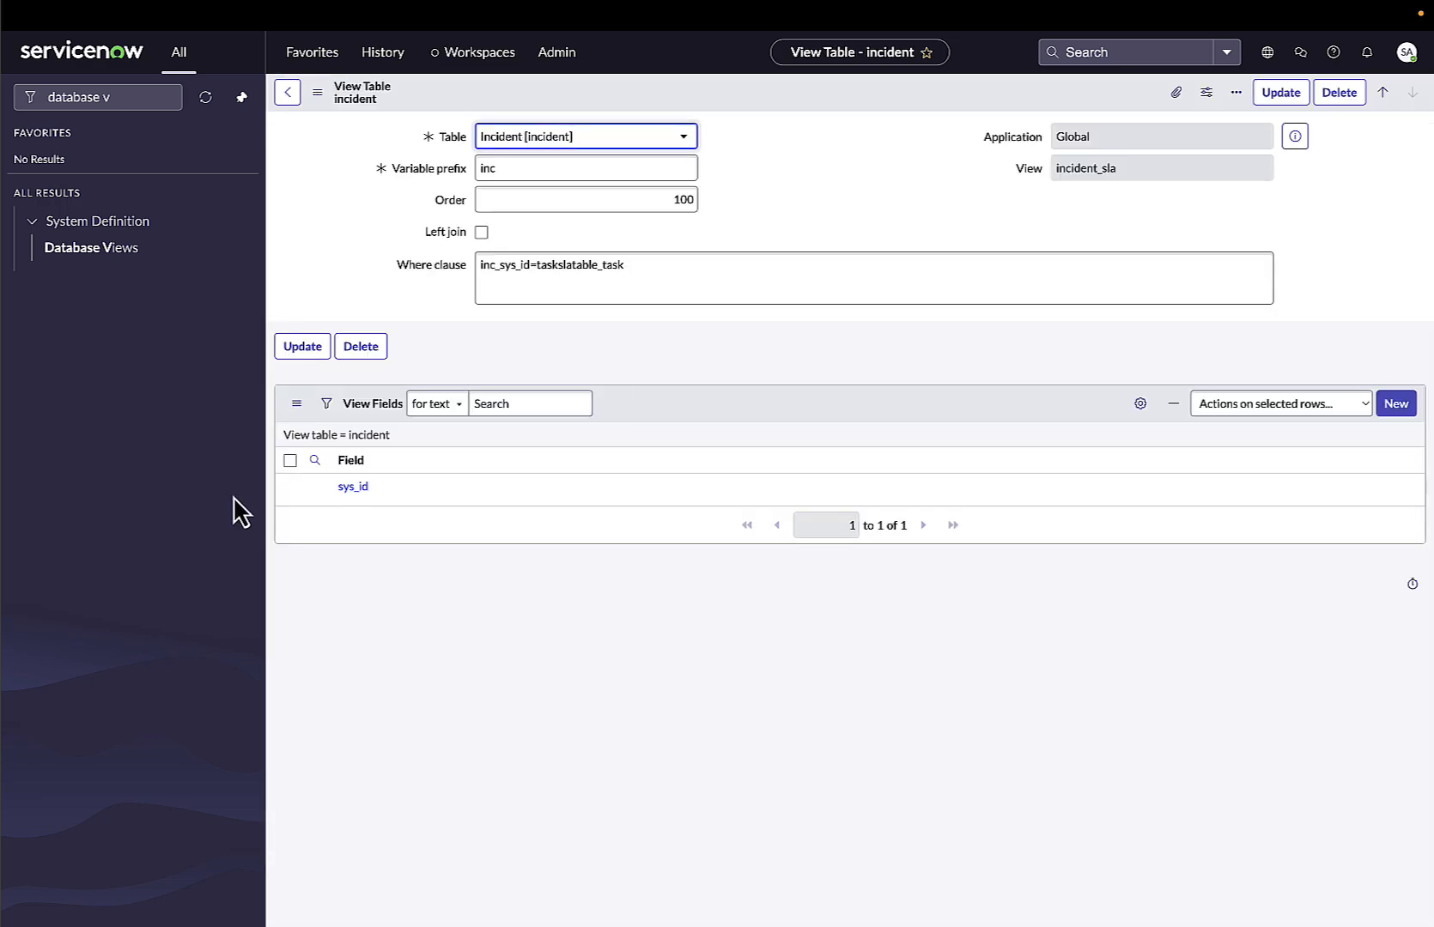
Add the Number field to the incident table's view fields.
click(1392, 404)
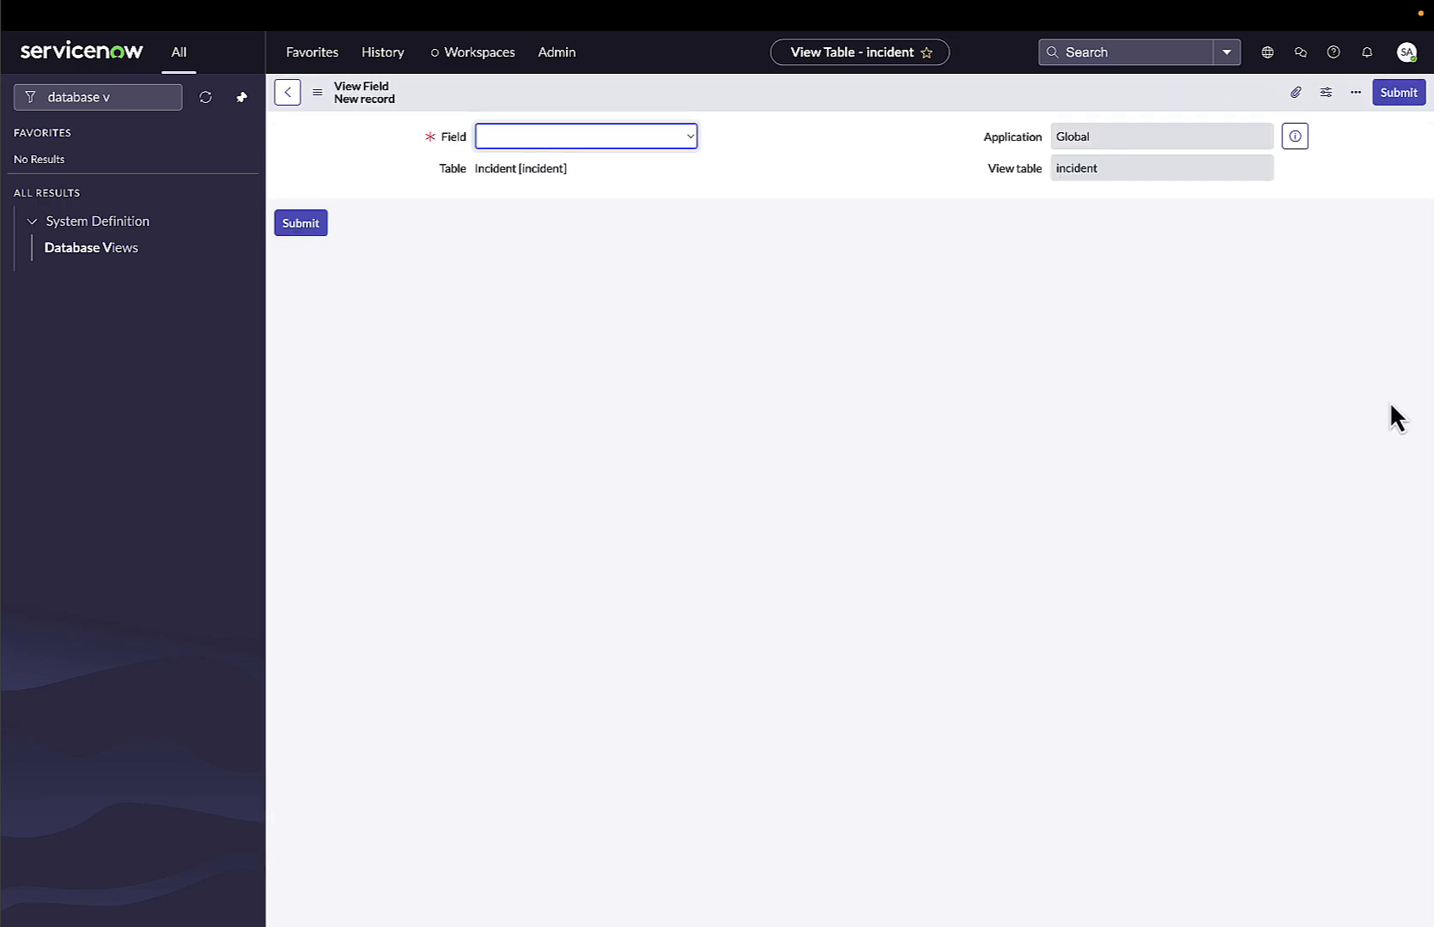
click(563, 154)
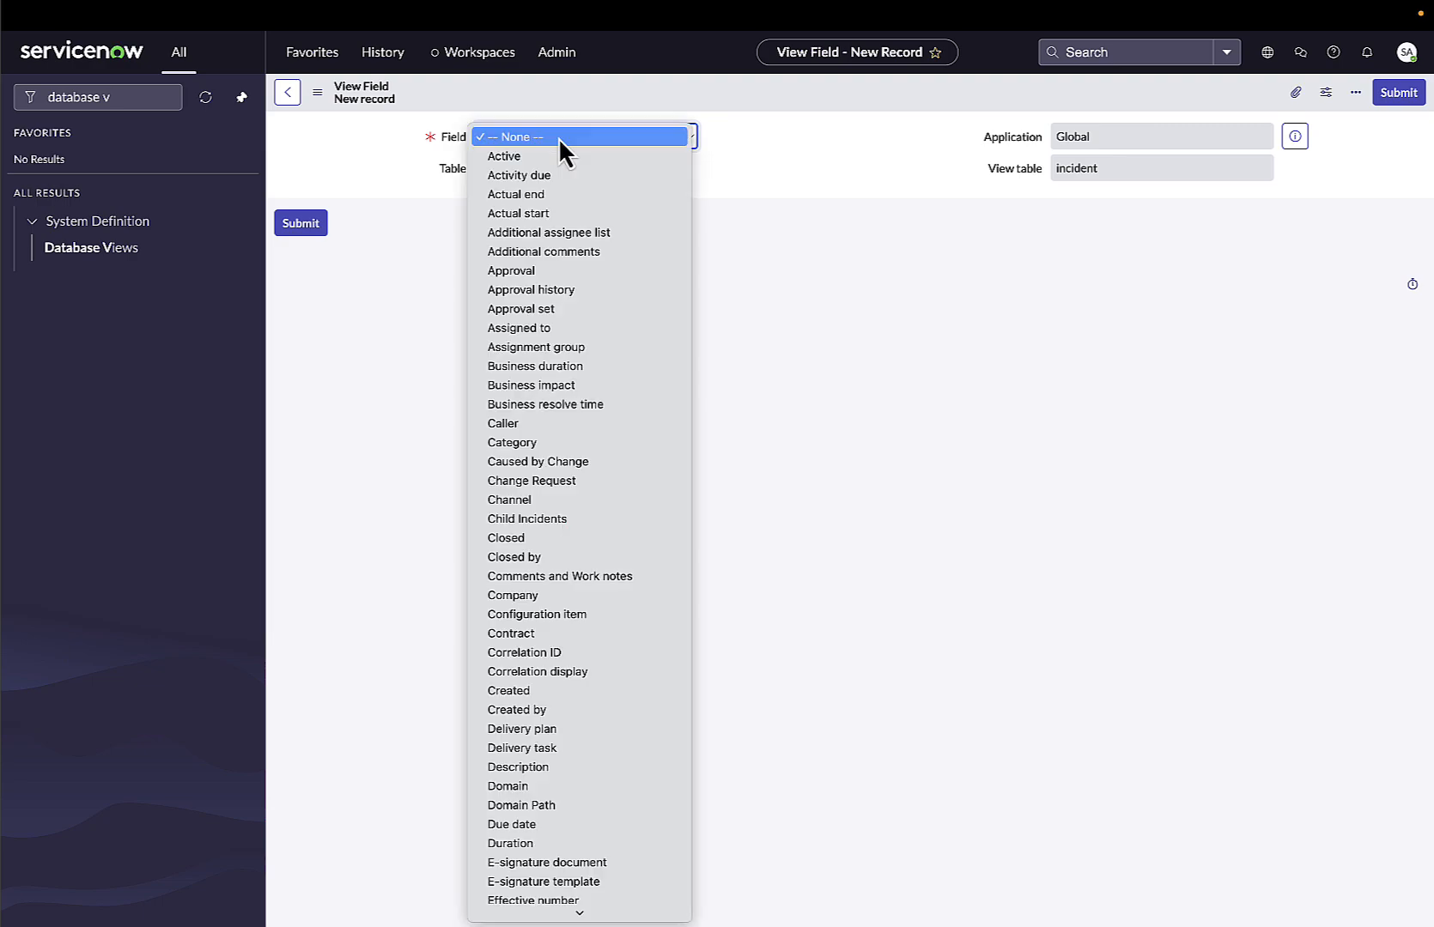
text(nu)
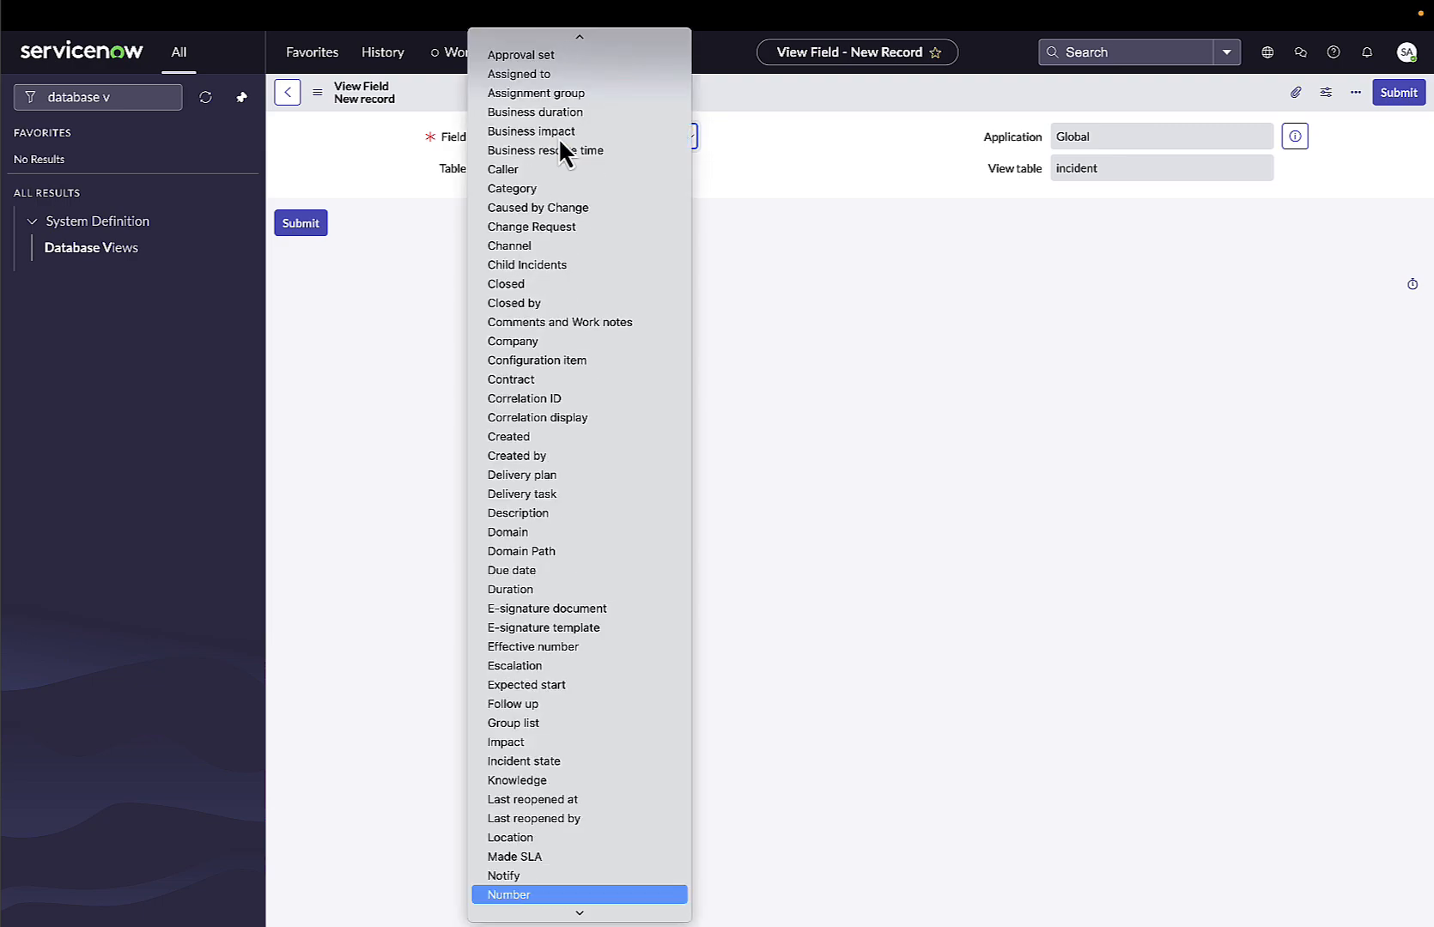
click(513, 897)
click(1397, 93)
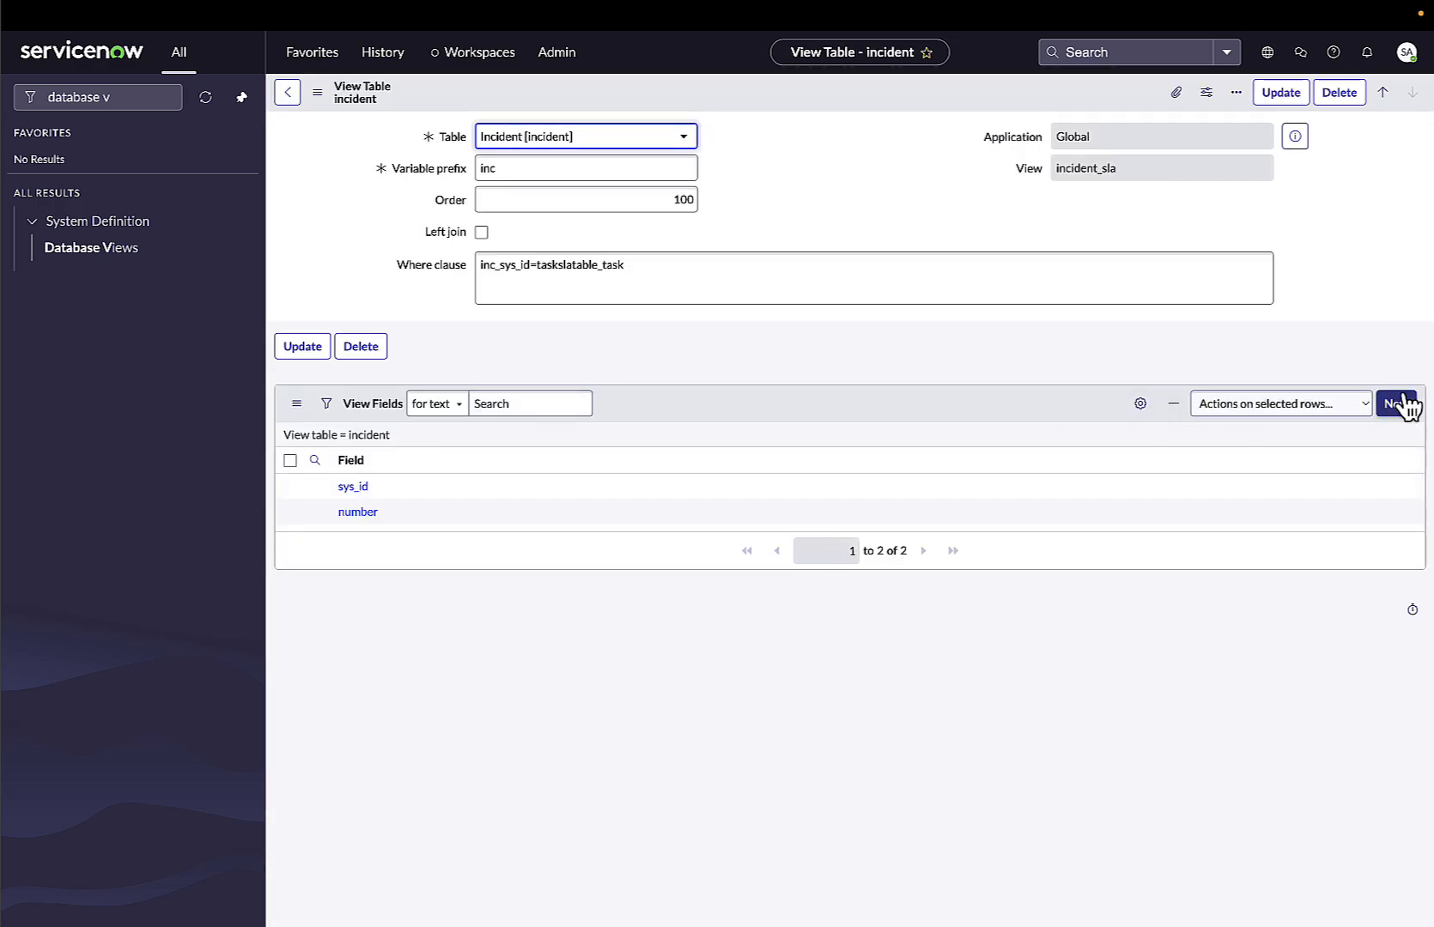
Add the Short description field to the incident table's view fields.
click(1404, 403)
click(551, 135)
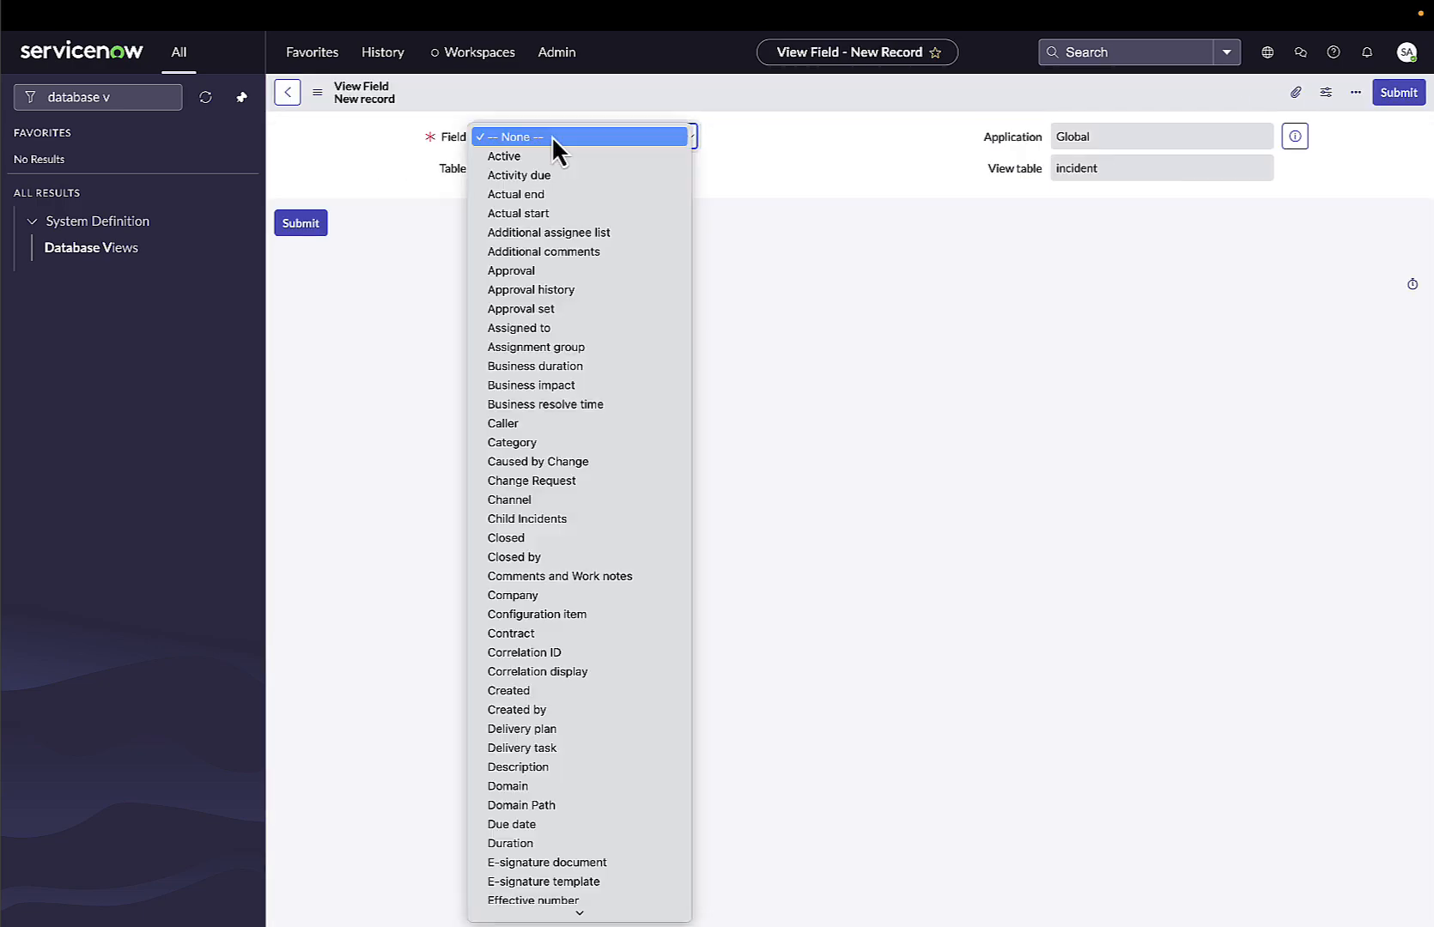
text(sh)
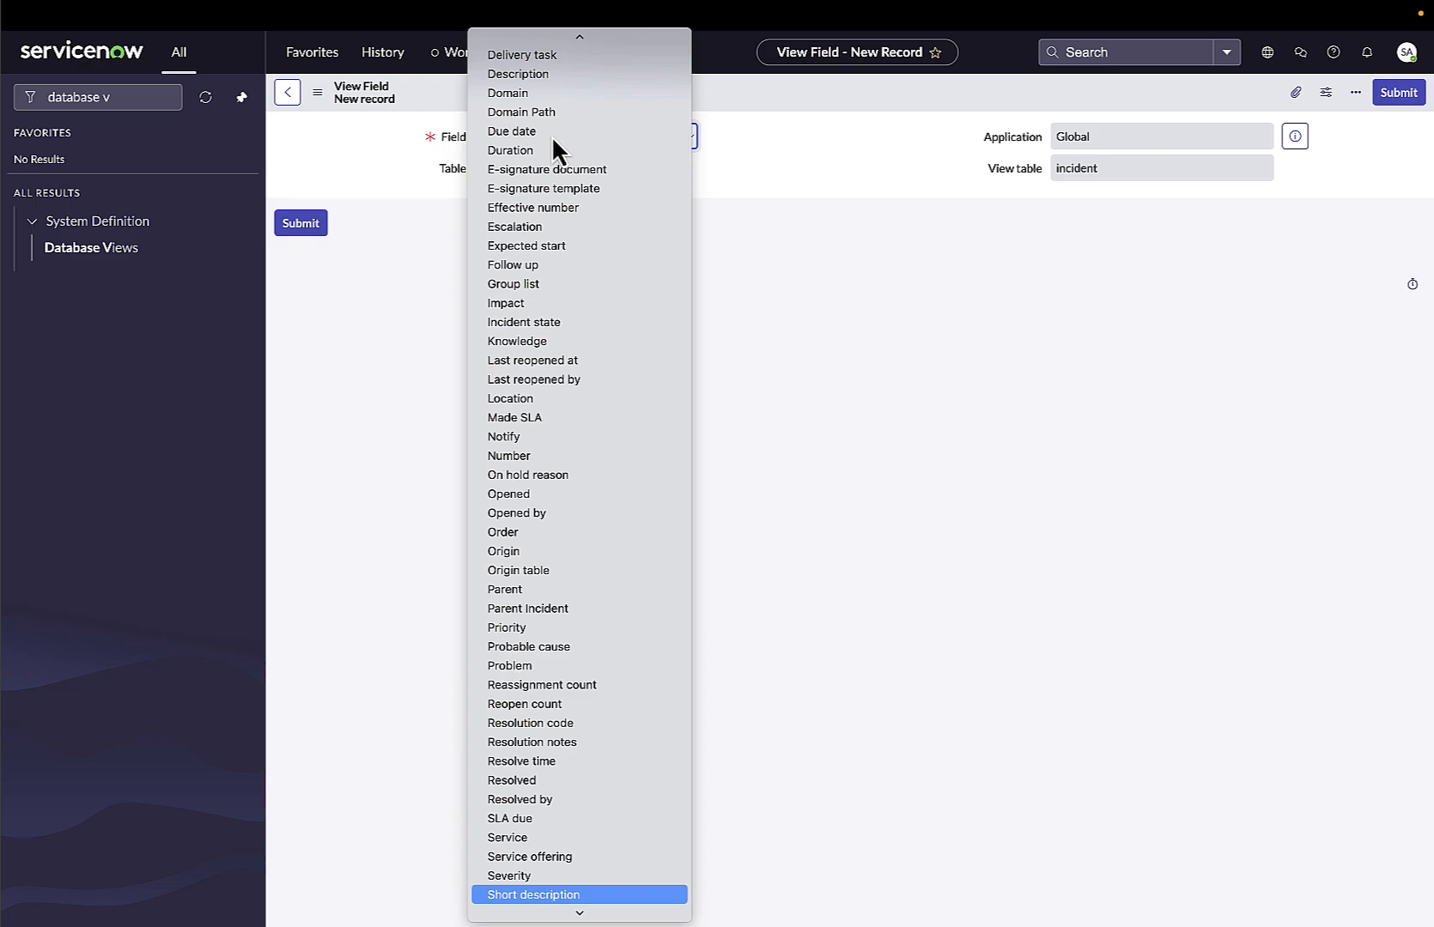
mouse_move(541, 915)
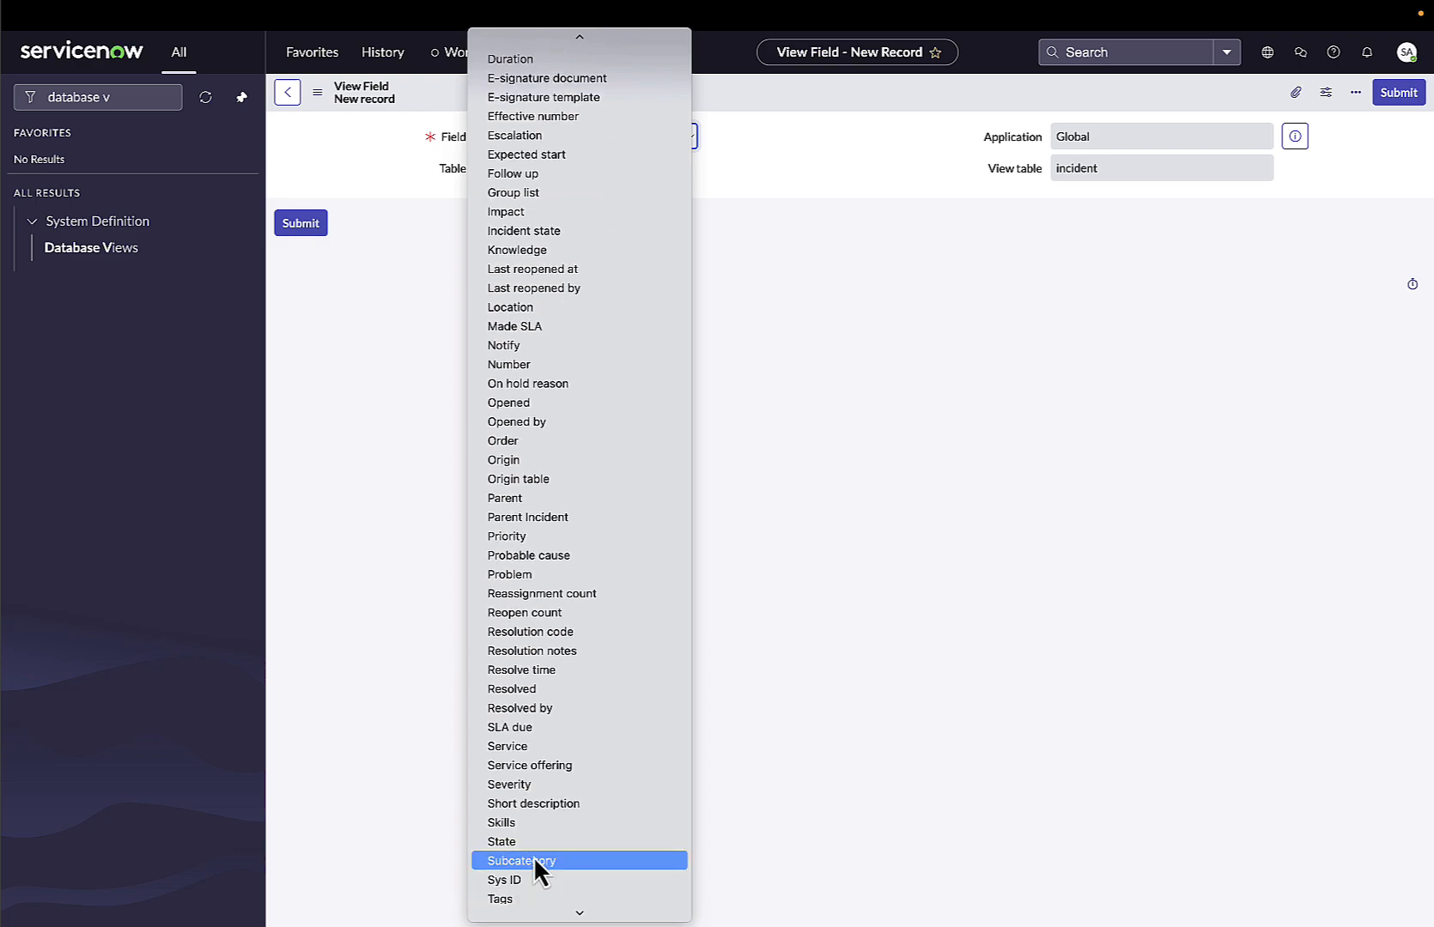
click(538, 807)
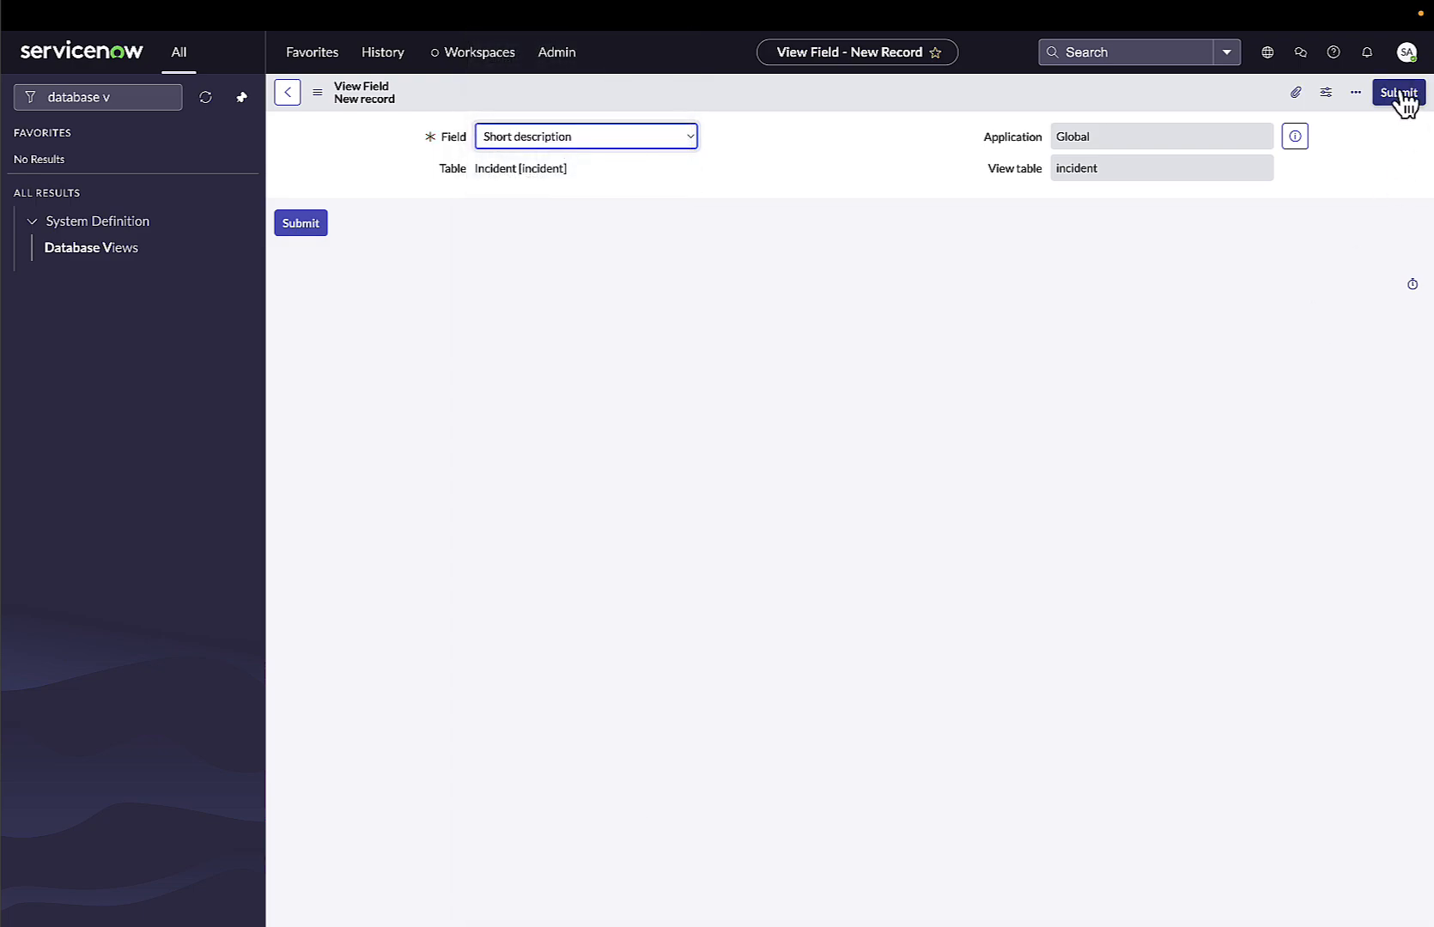
click(1399, 93)
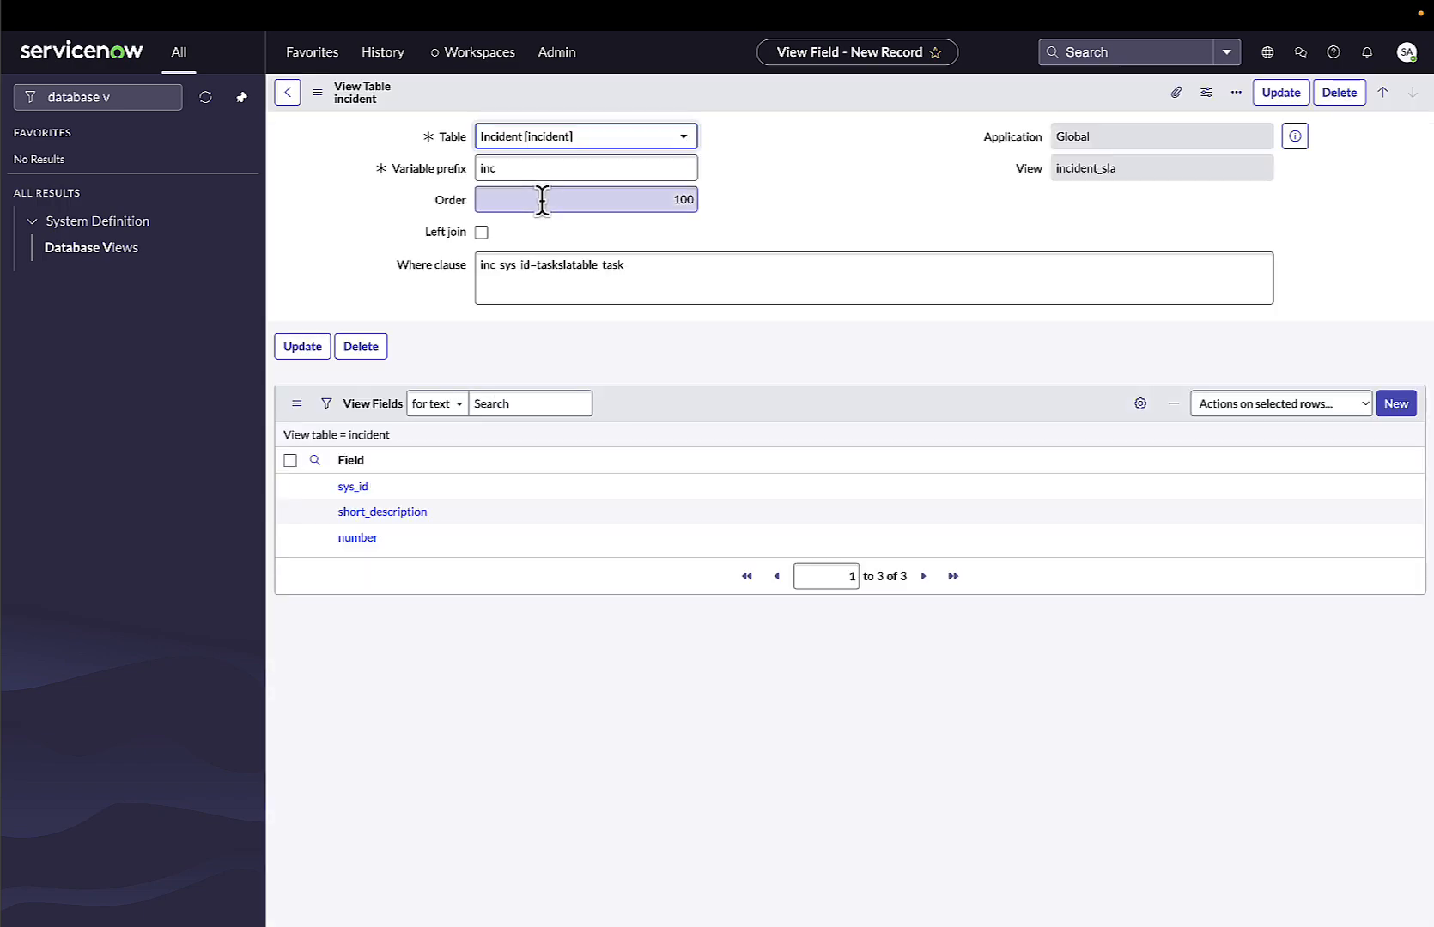
Add the Category field to the incident table's view fields.
click(1396, 405)
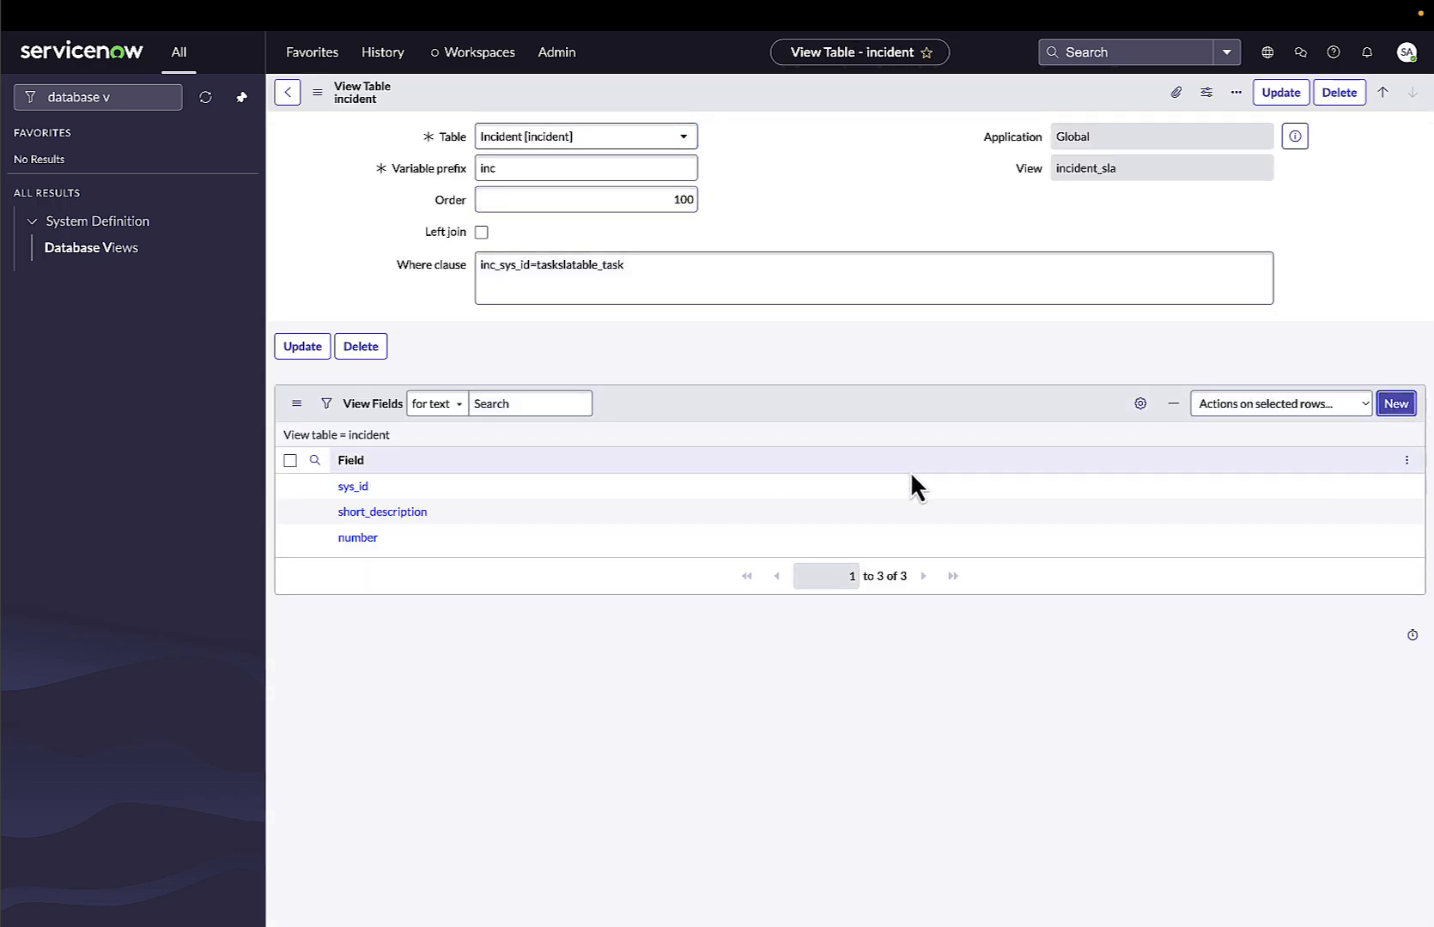
click(538, 136)
text(cat)
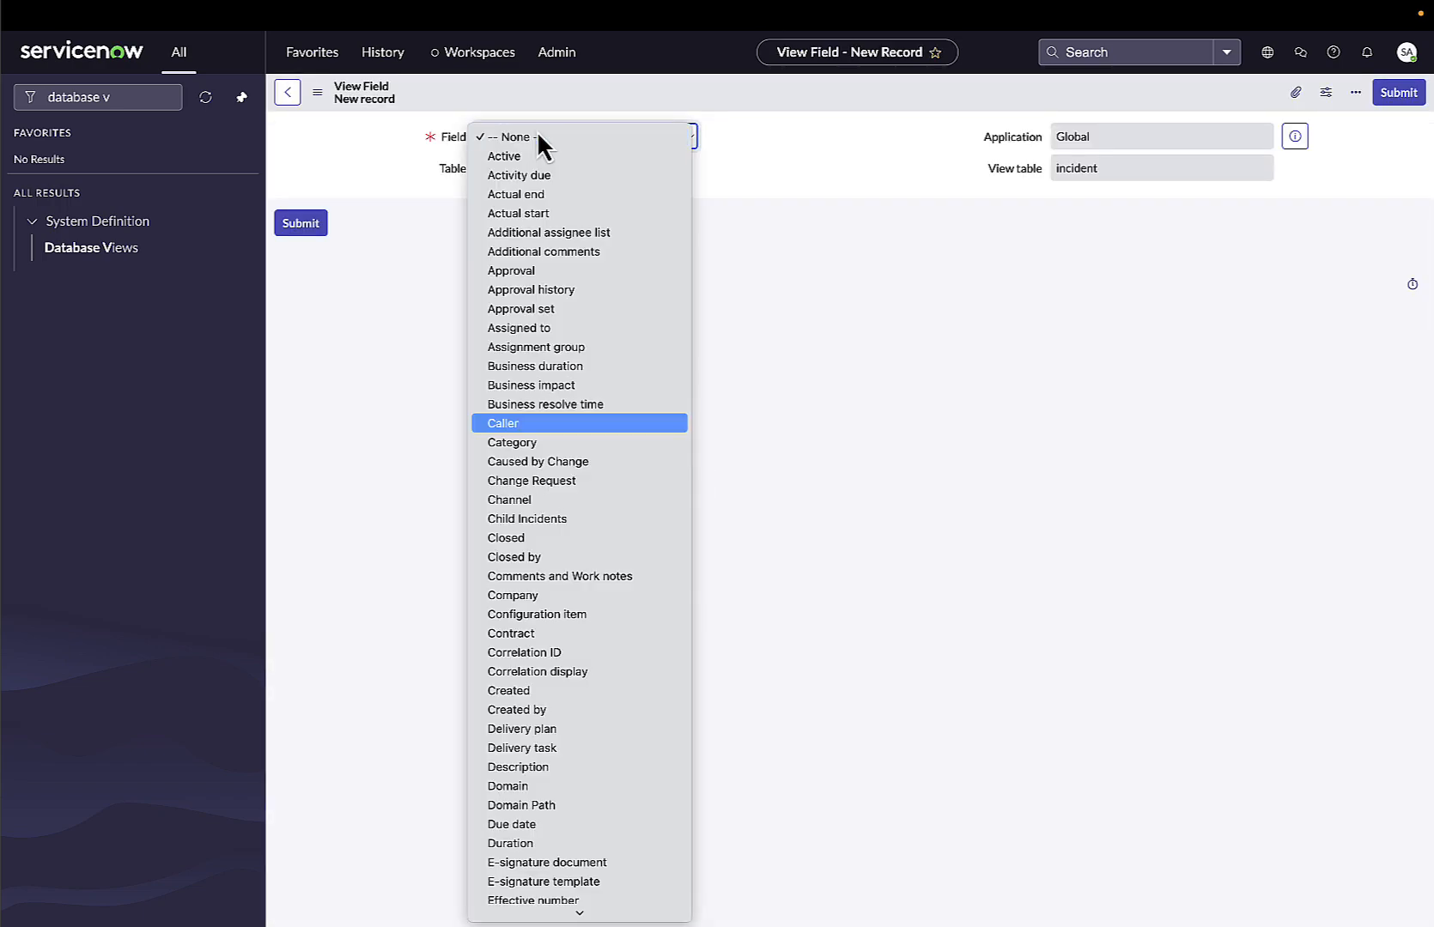
click(520, 441)
click(1398, 93)
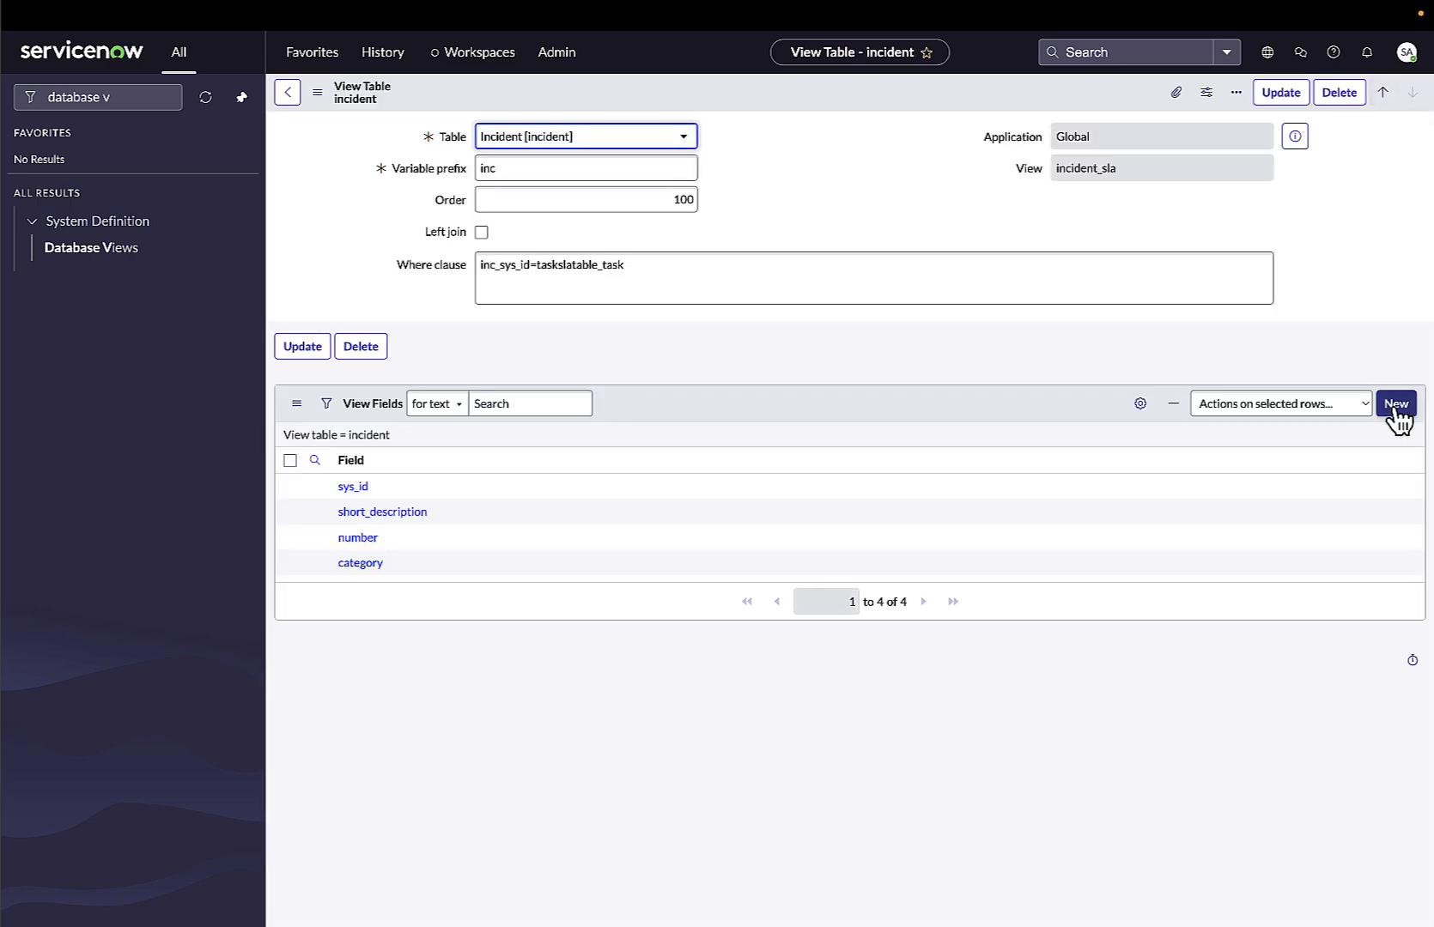
Add the Priority field to the incident table's view fields and save the view table.
click(1399, 411)
click(514, 138)
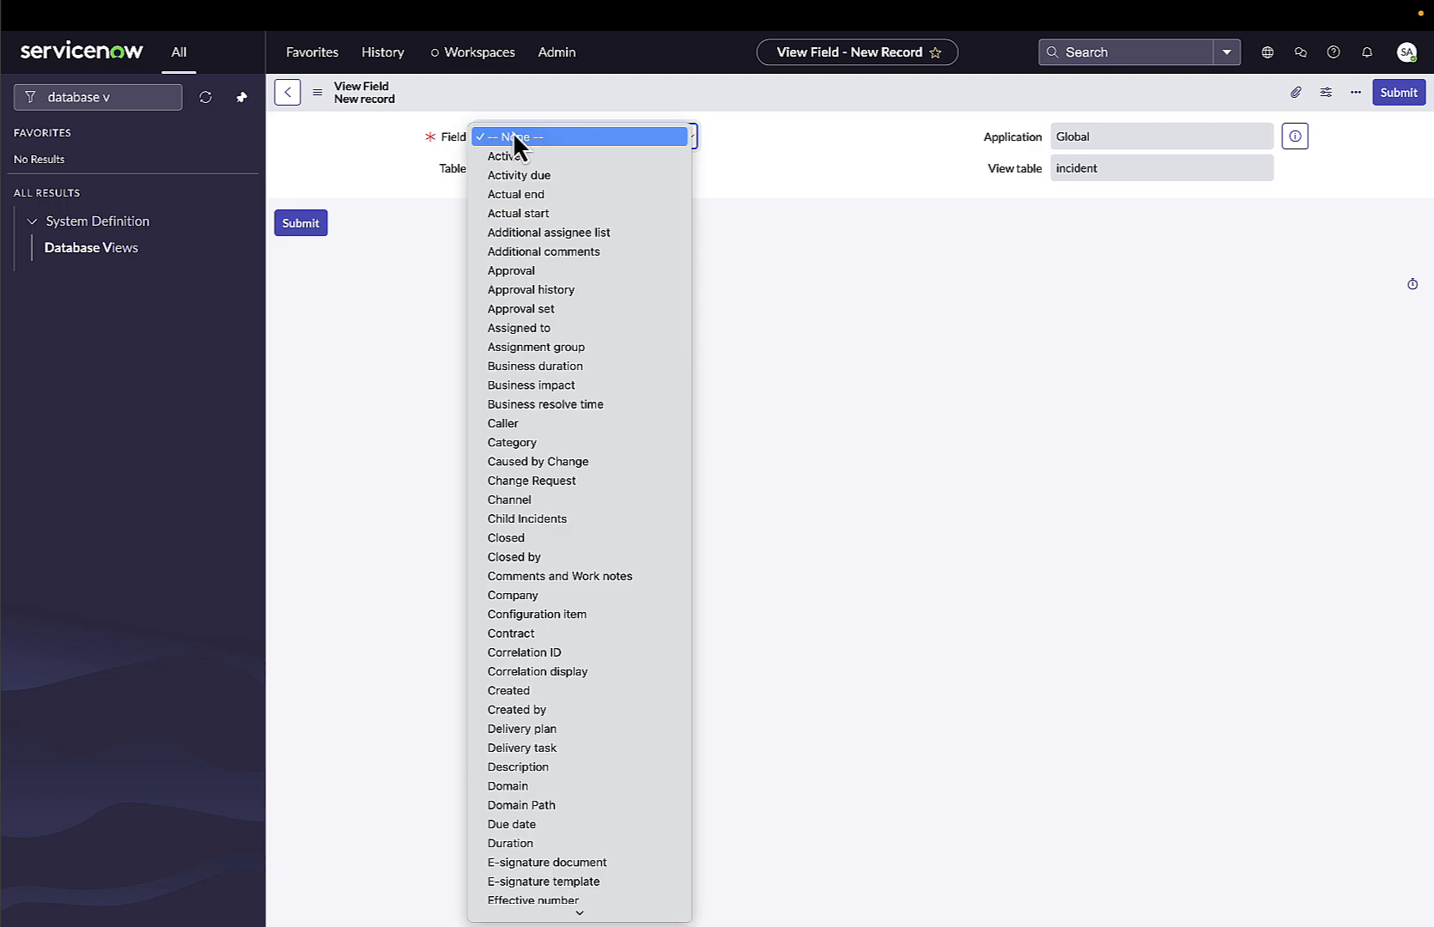
text(pr)
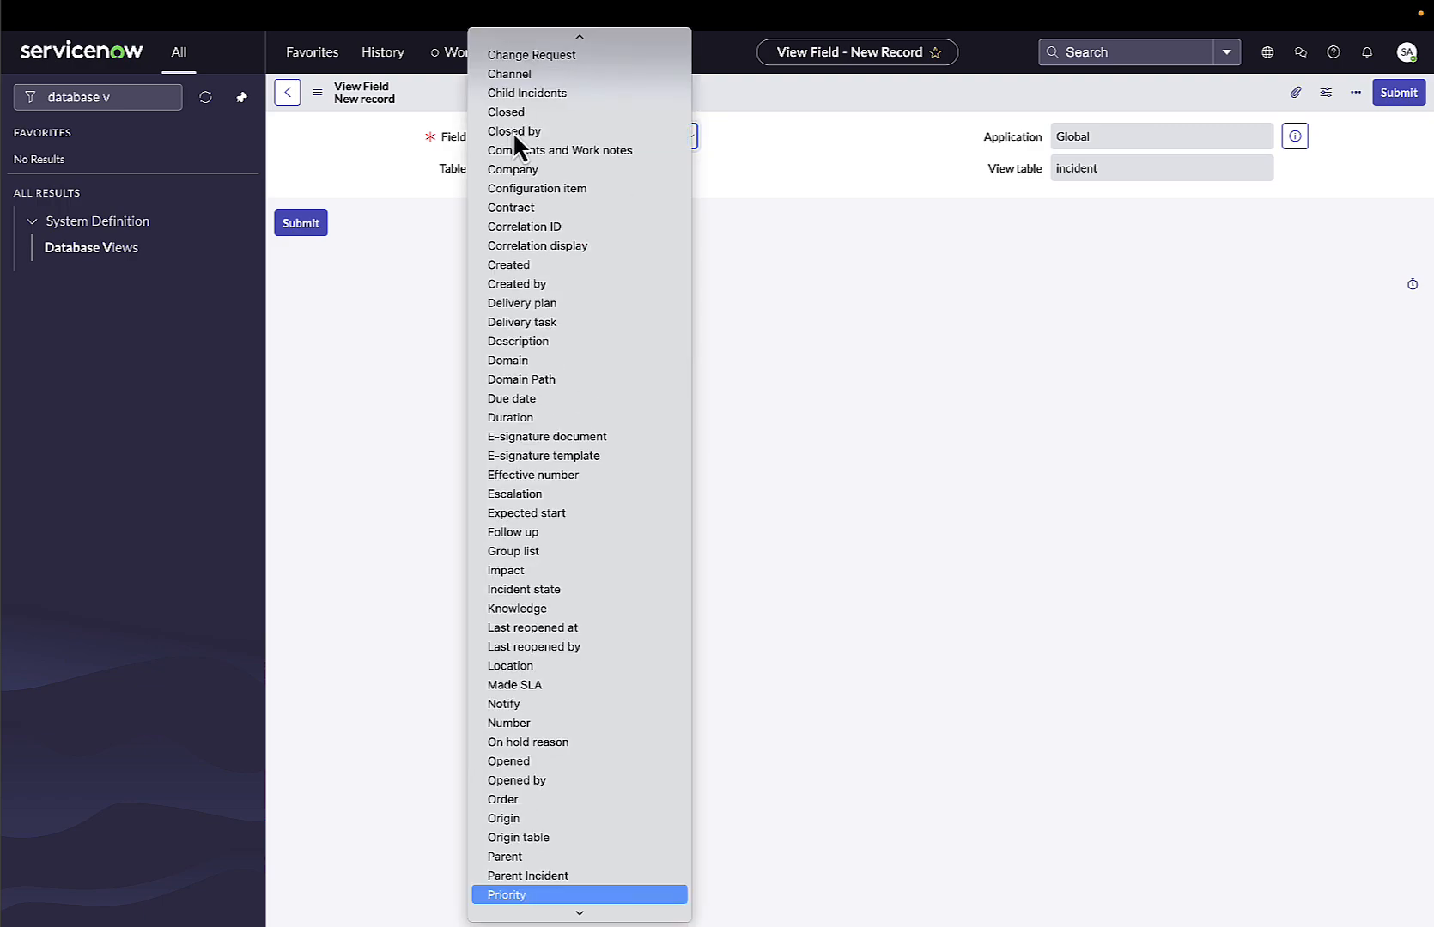
click(513, 896)
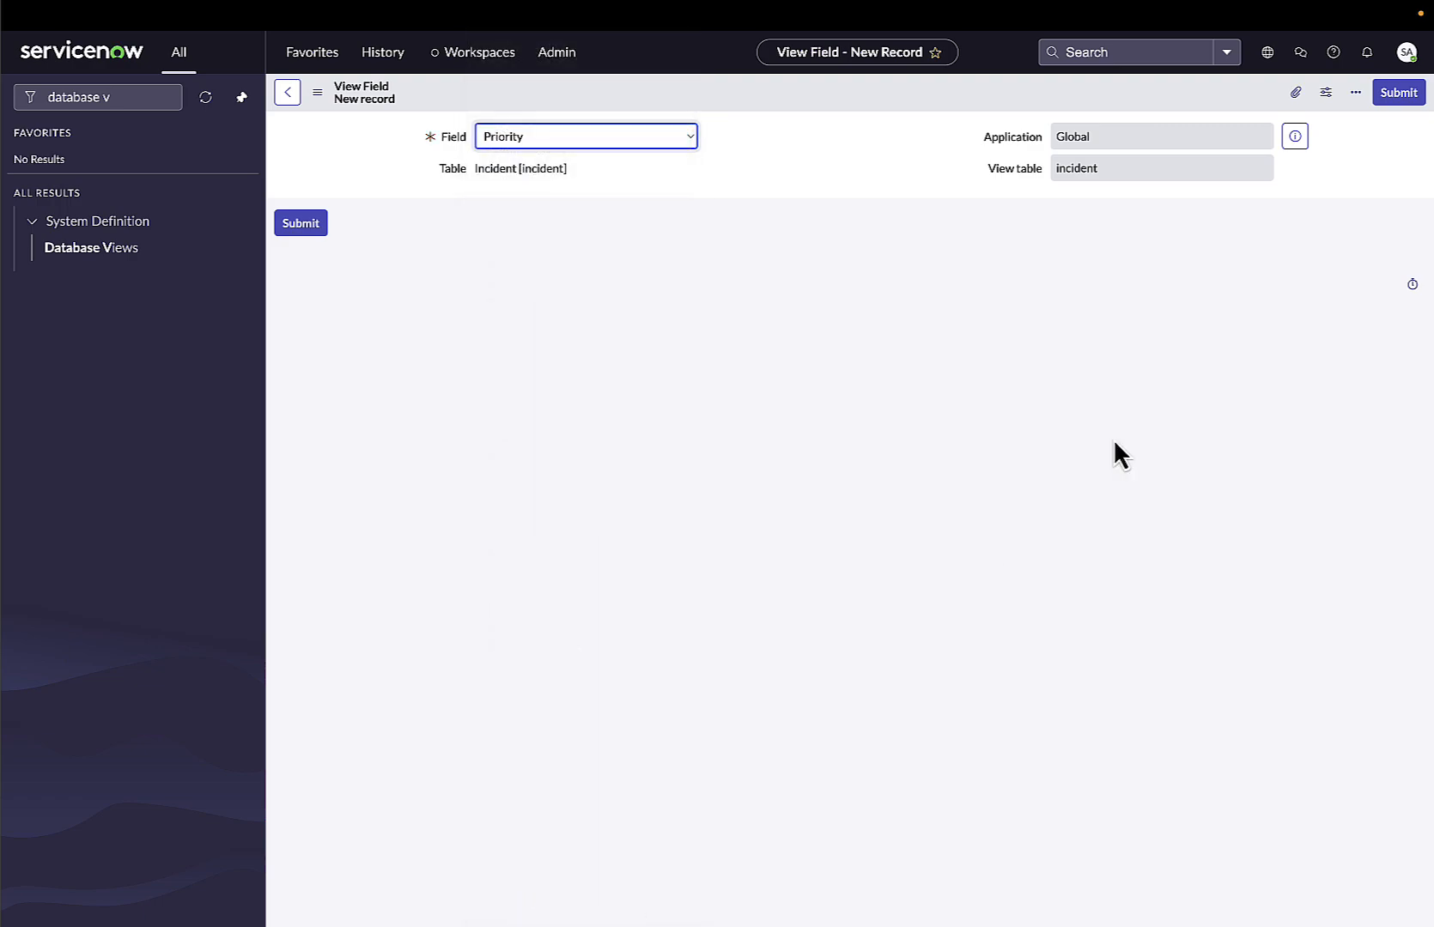
click(1395, 94)
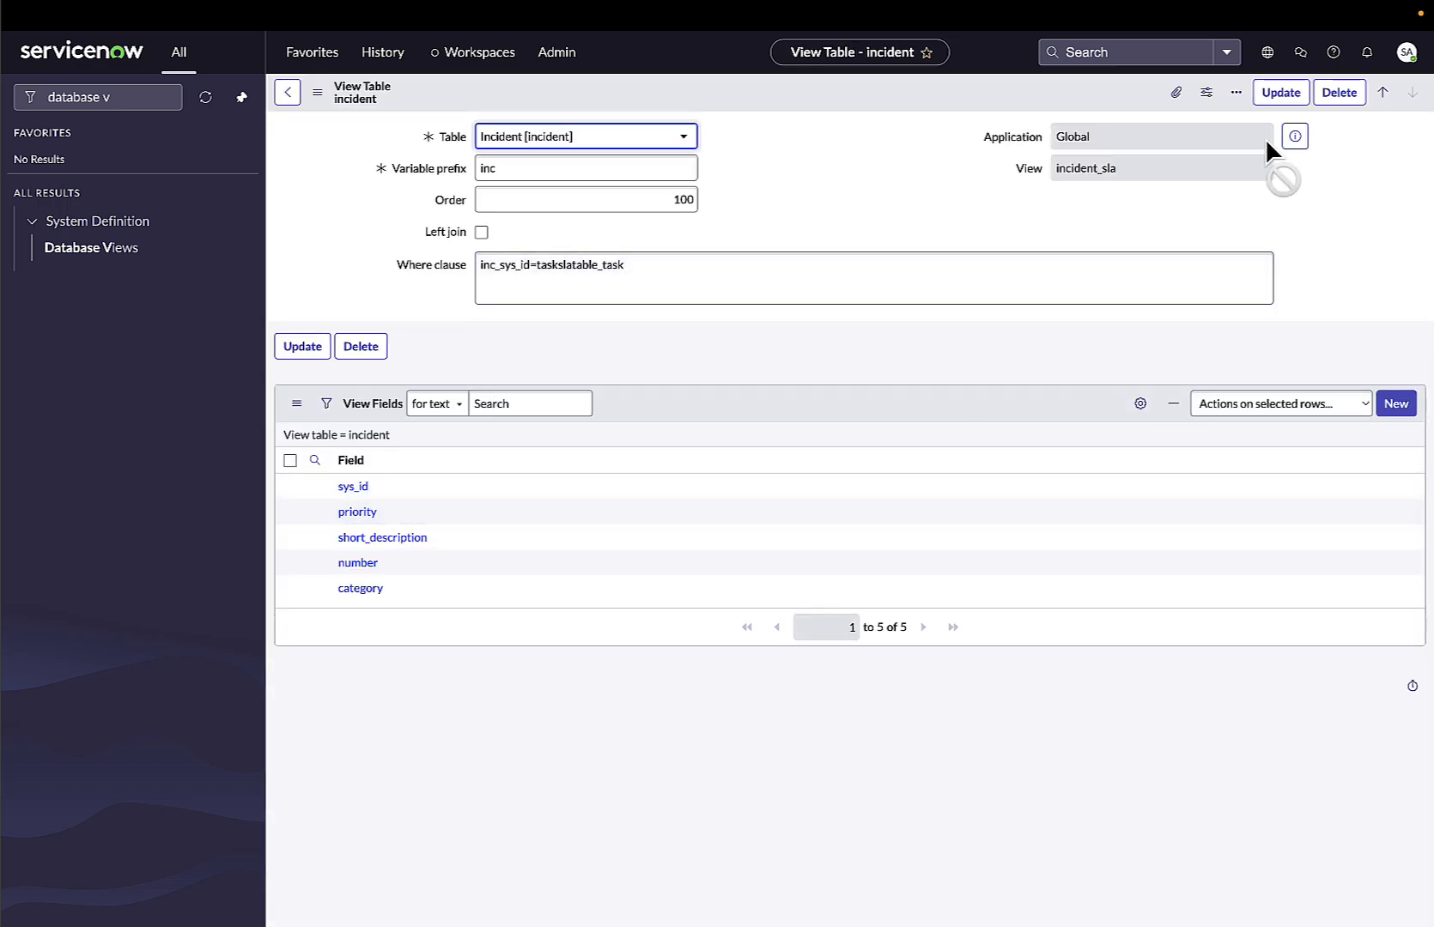
click(1278, 93)
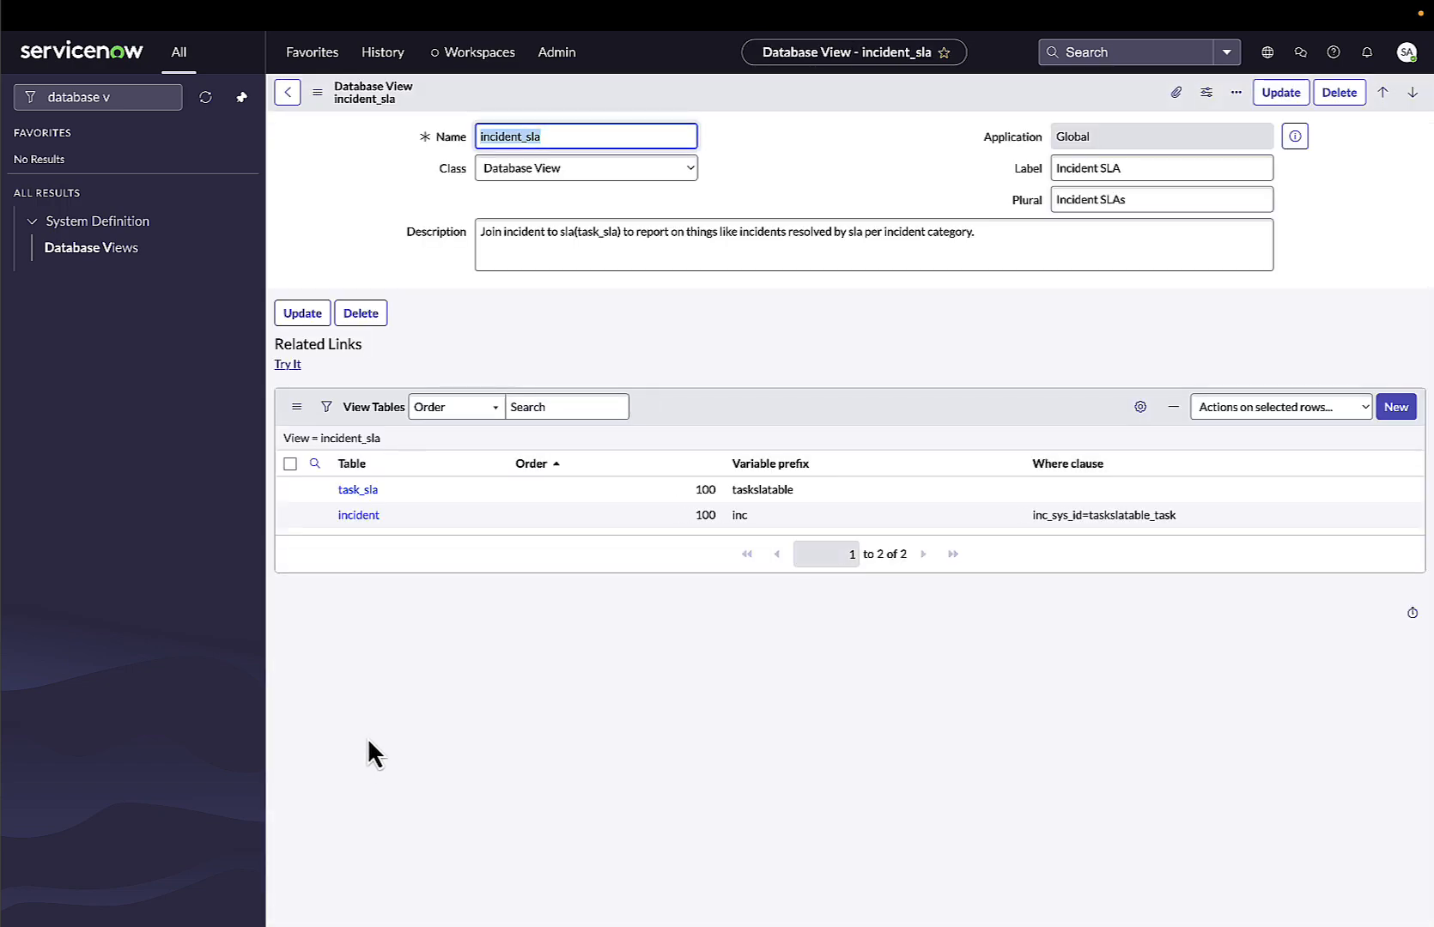
Inspect the task_sla view table's fields and the incident view table's where clause in the incident_sla database view.
click(365, 491)
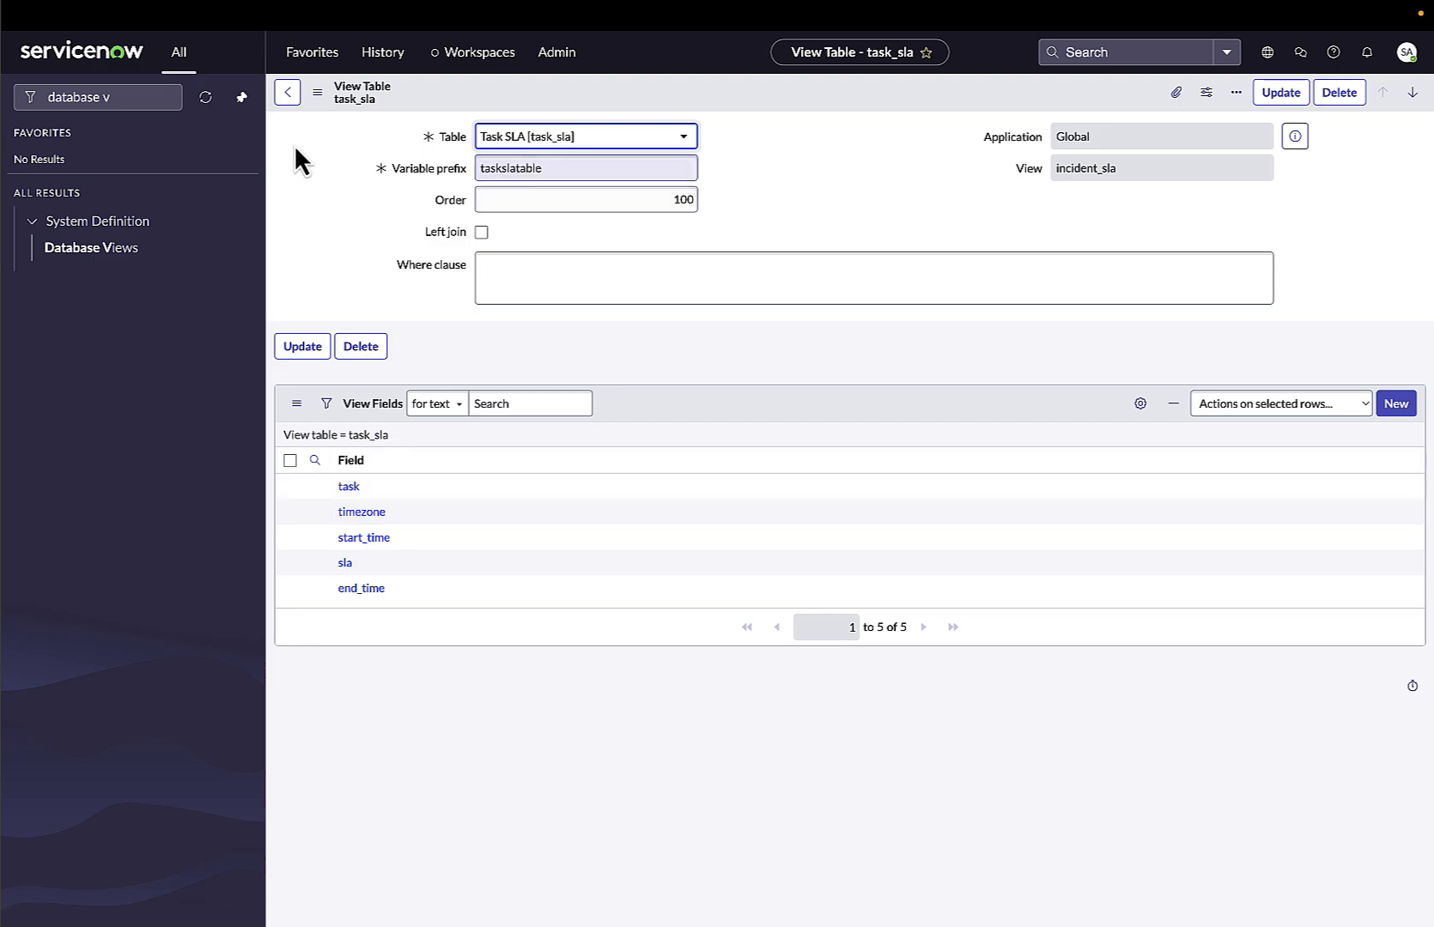
click(288, 92)
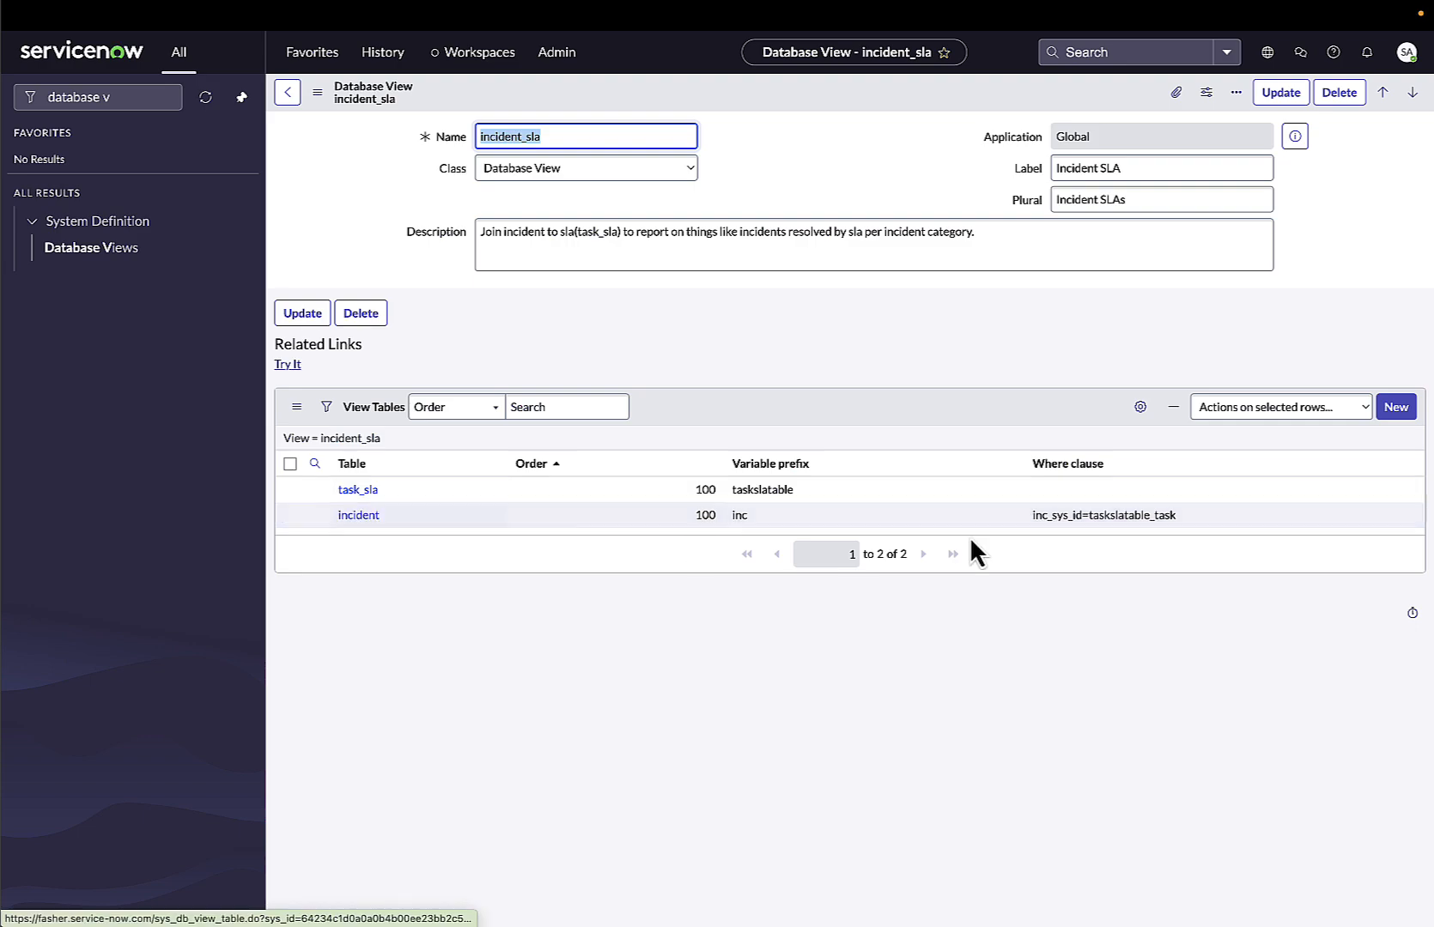
double_click(1153, 515)
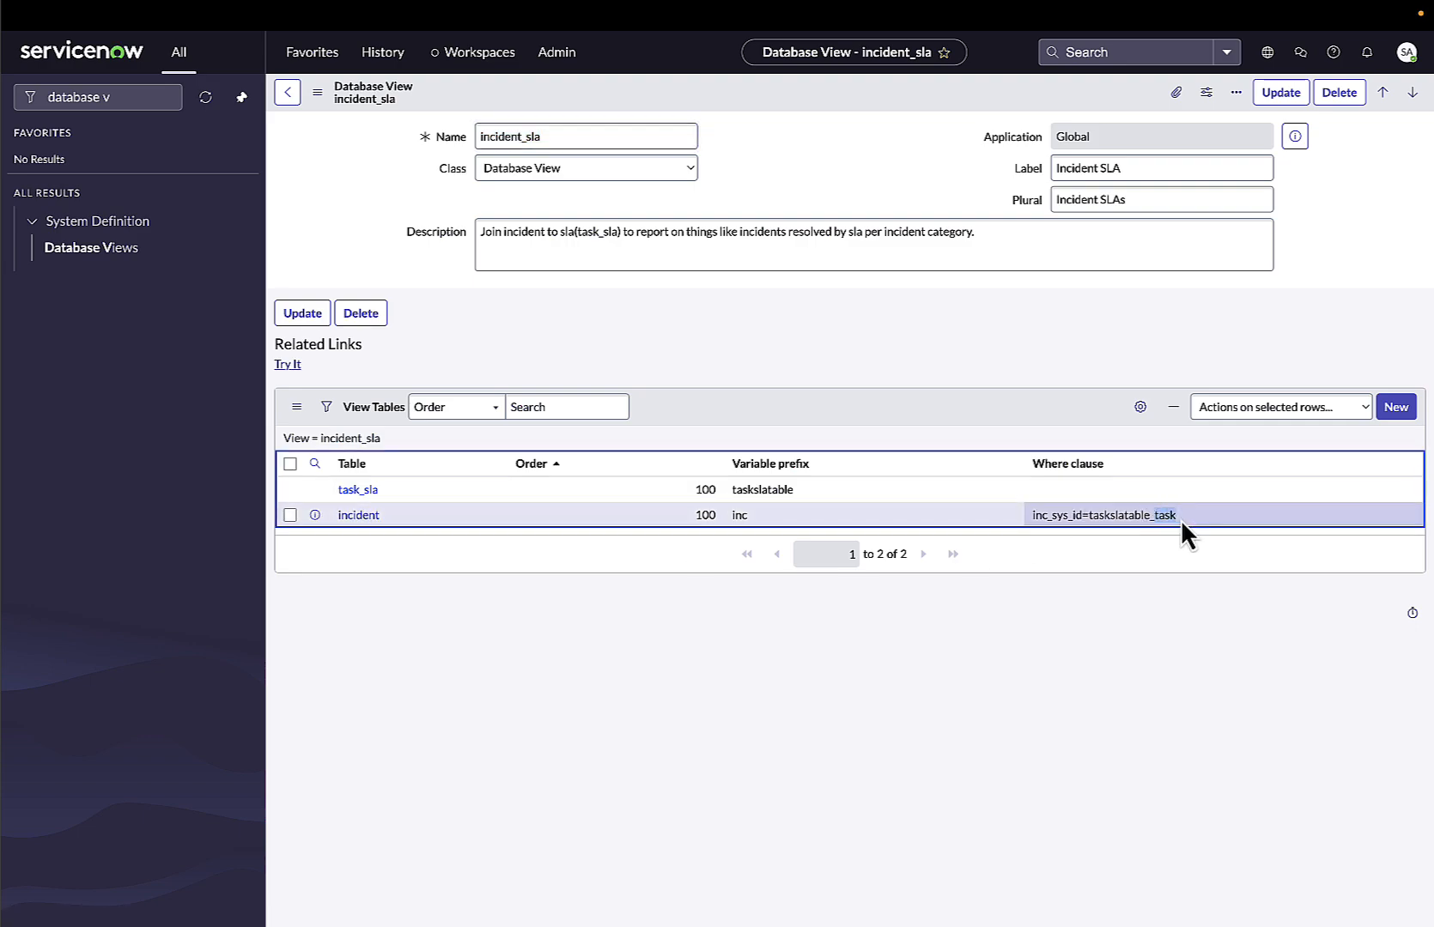
click(371, 491)
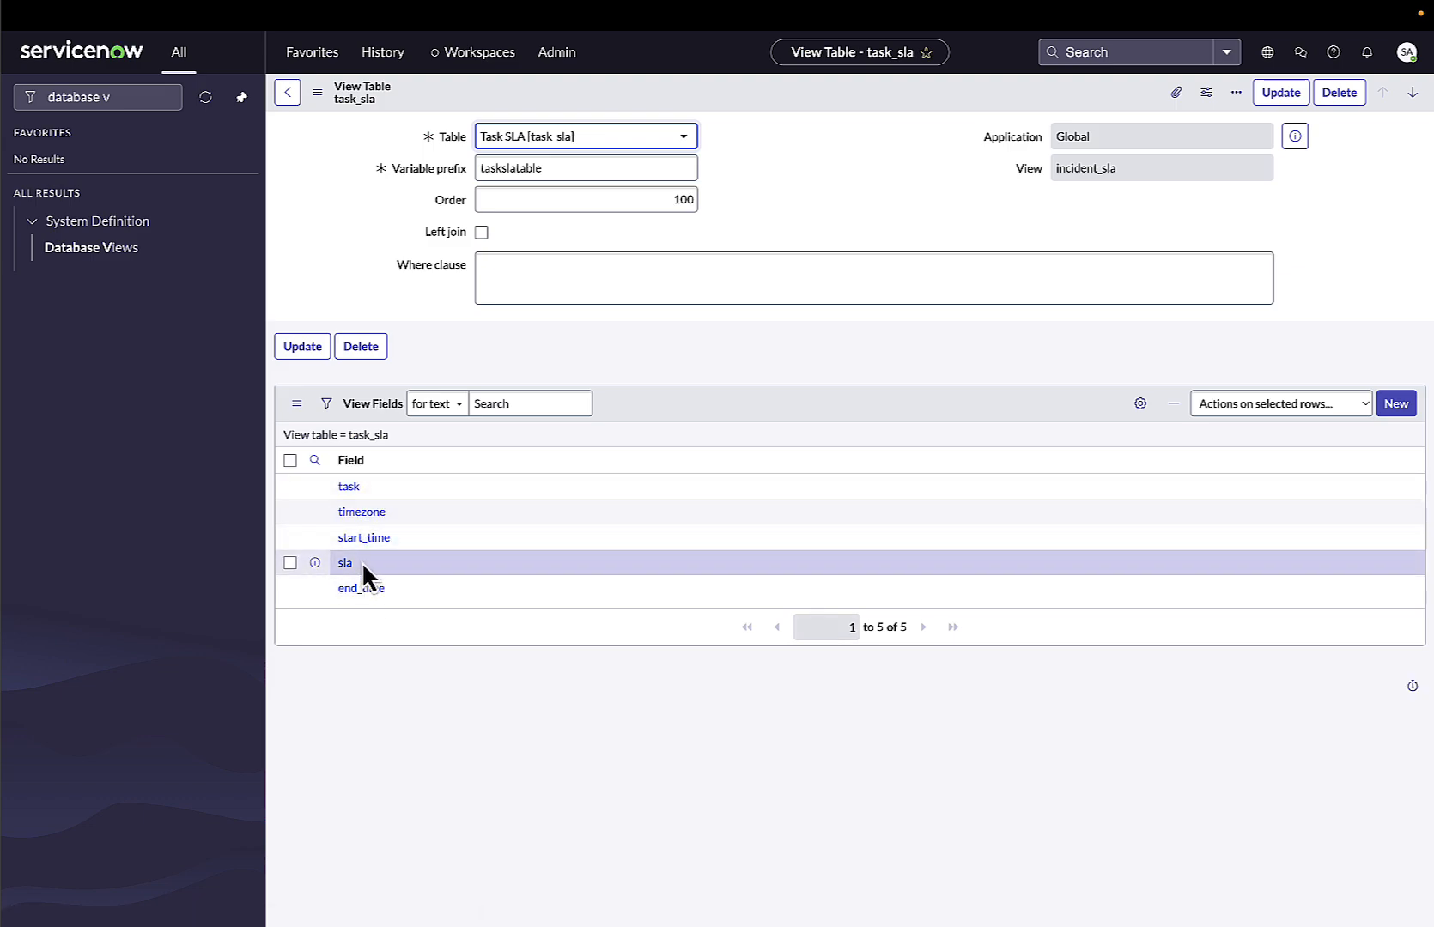
click(1279, 92)
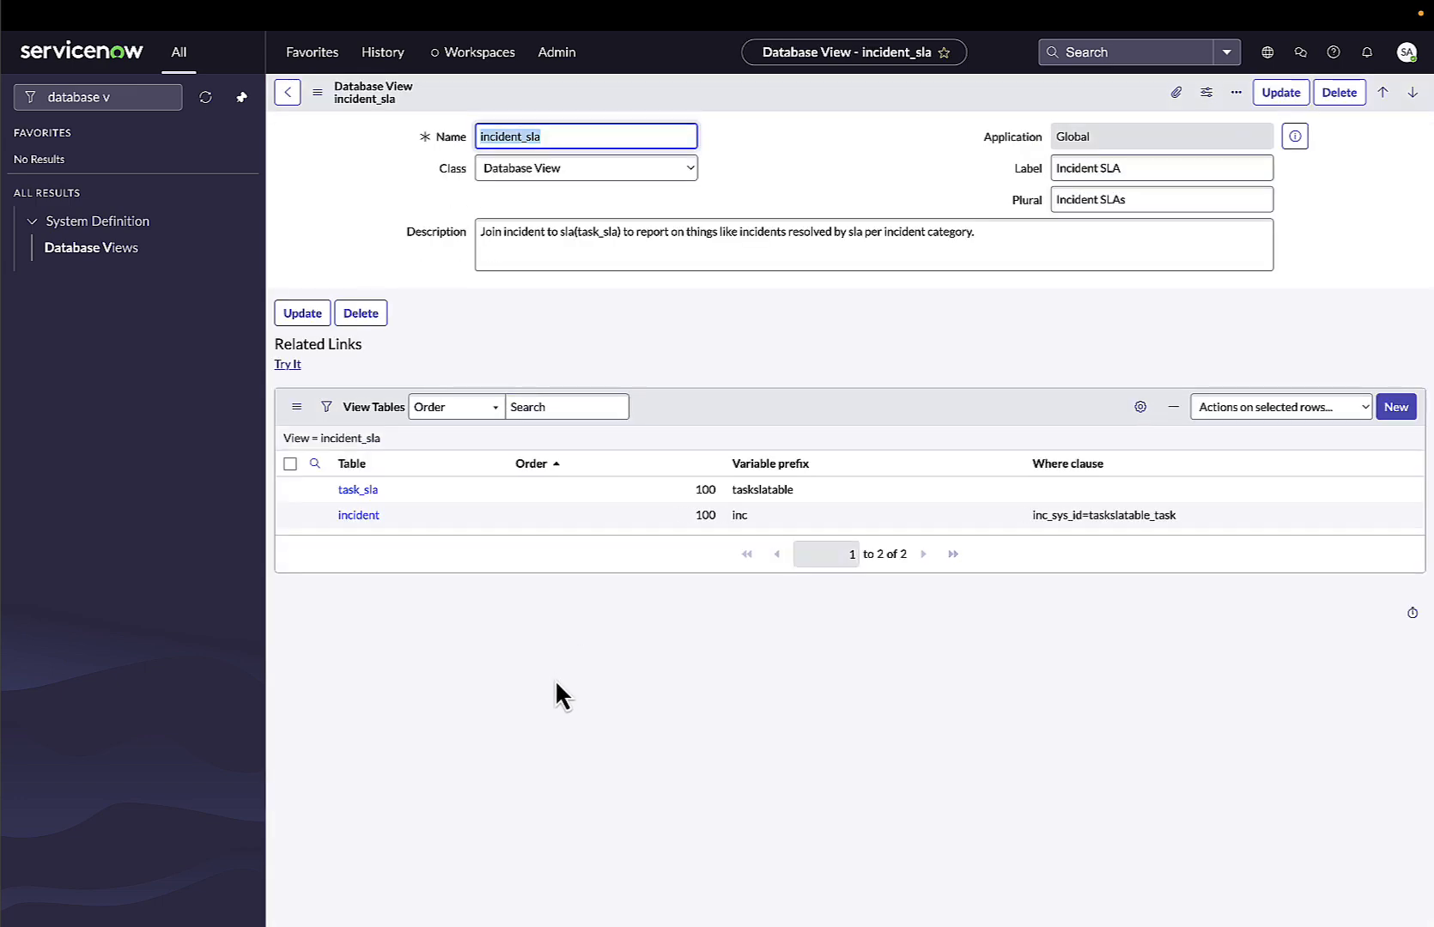
Try the incident_sla view and browse the available list columns in the personalize dialog, then cancel it.
click(288, 364)
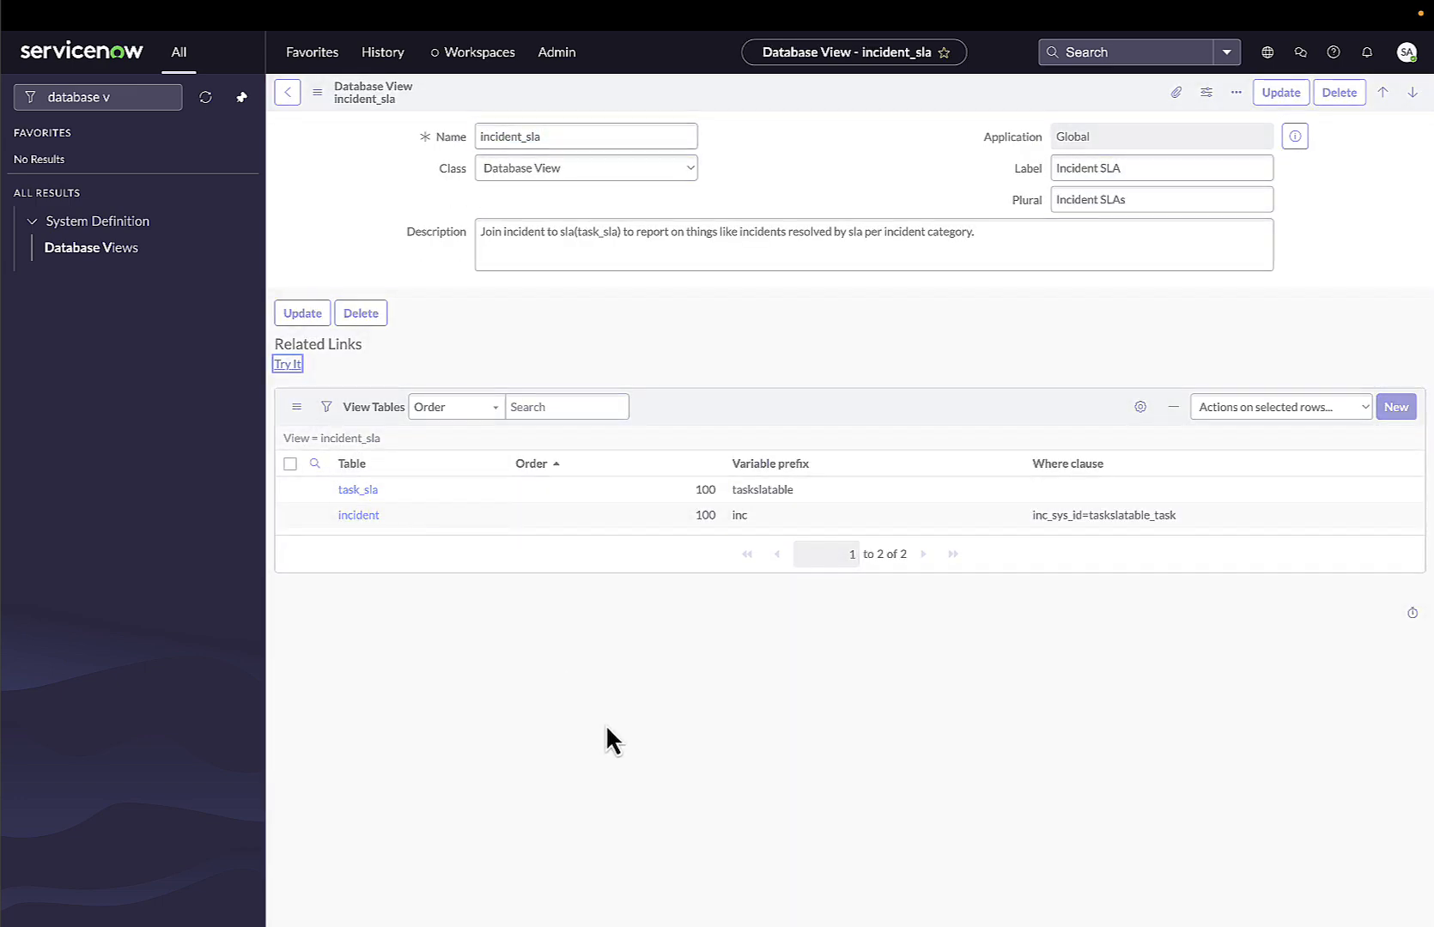
click(1222, 93)
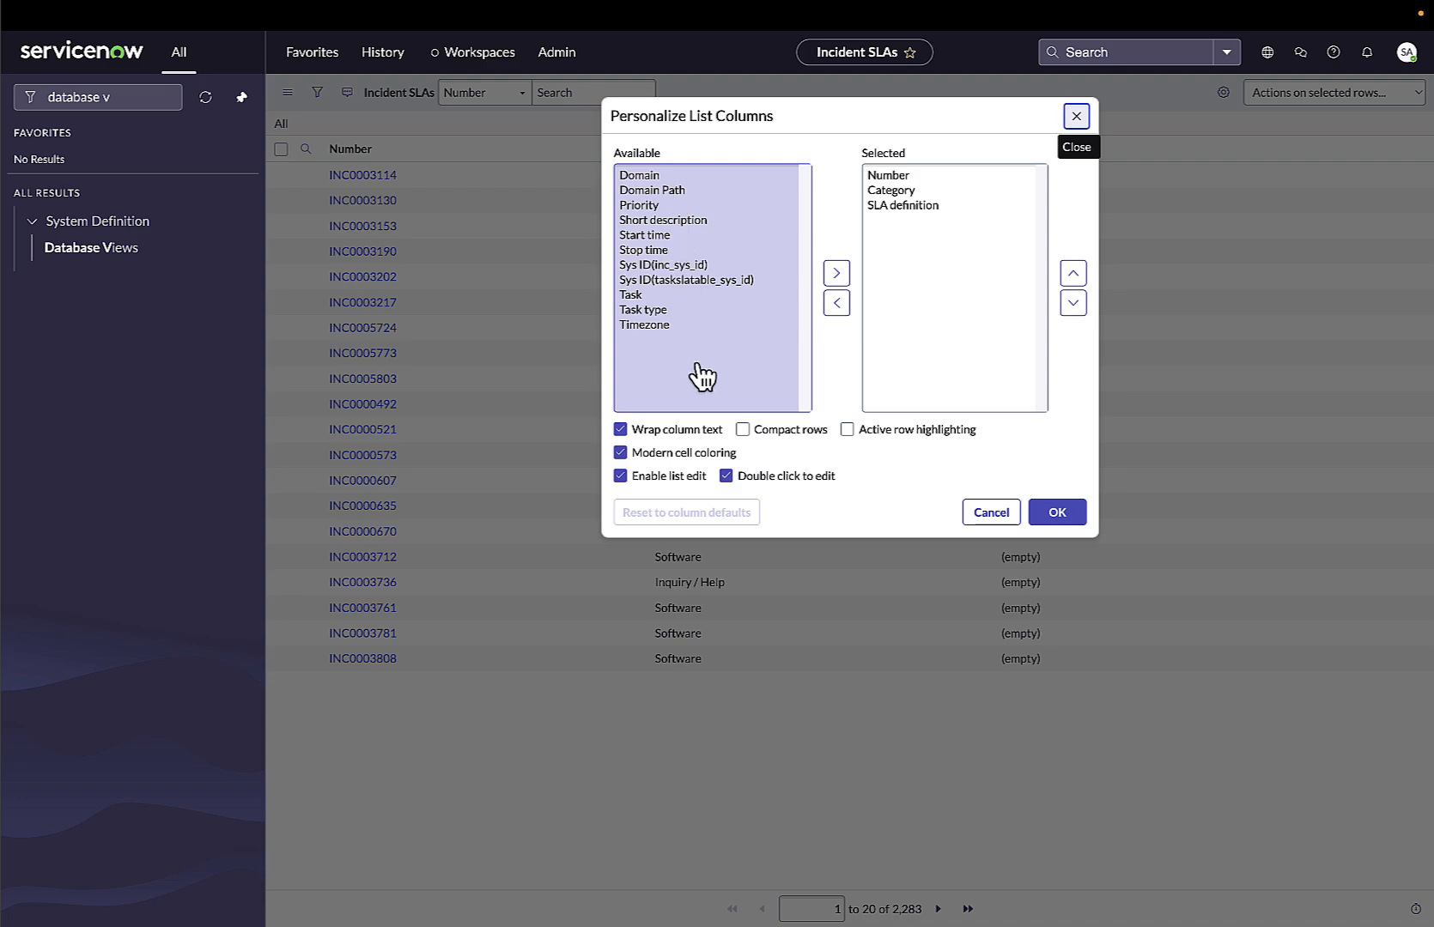
click(685, 282)
click(678, 266)
click(683, 282)
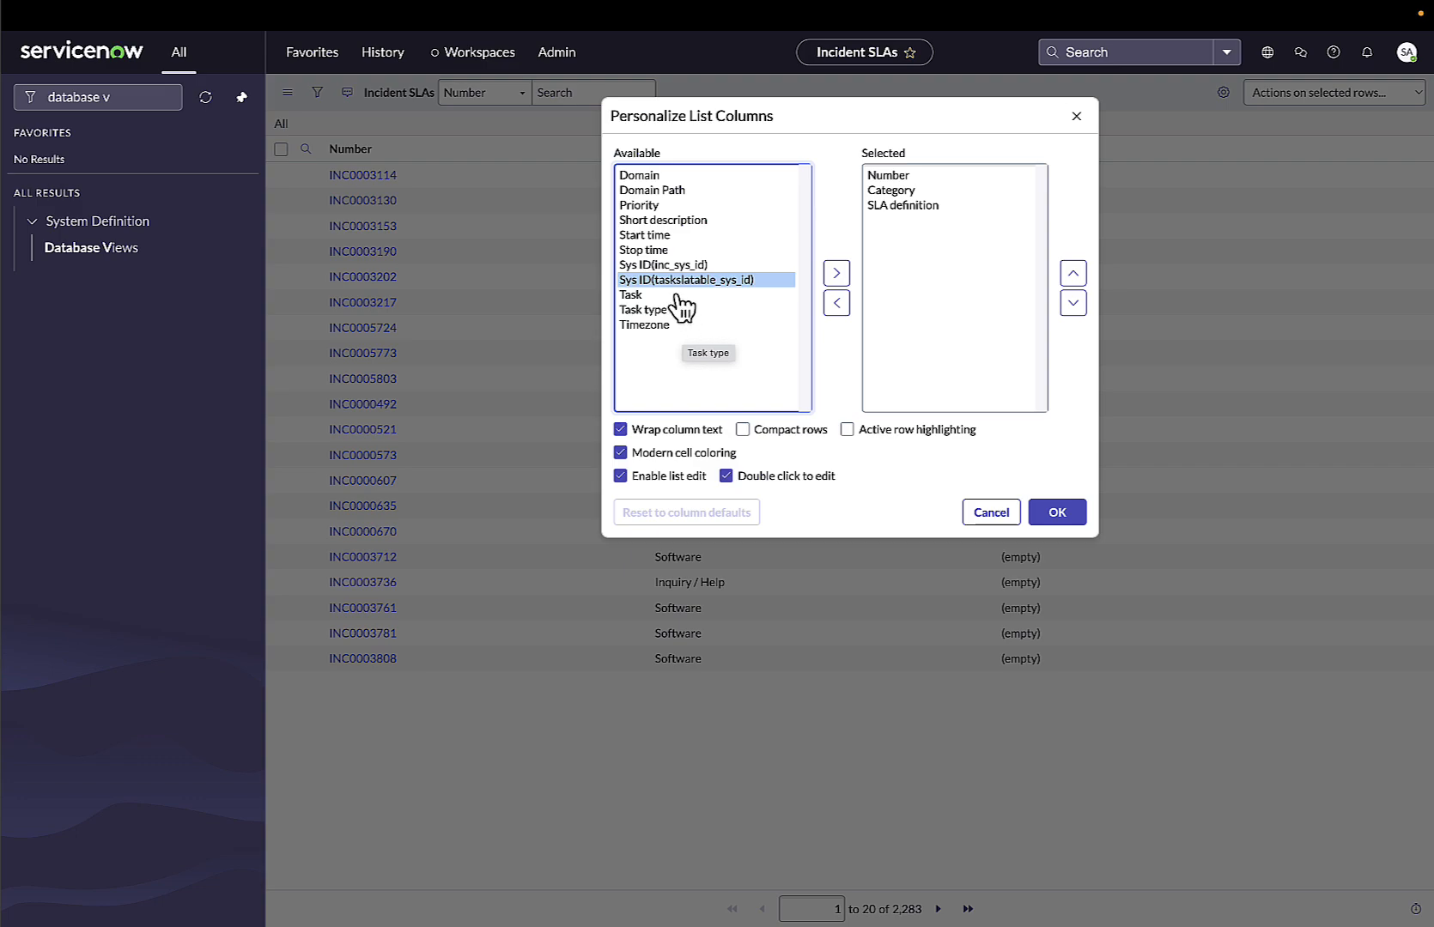
click(676, 266)
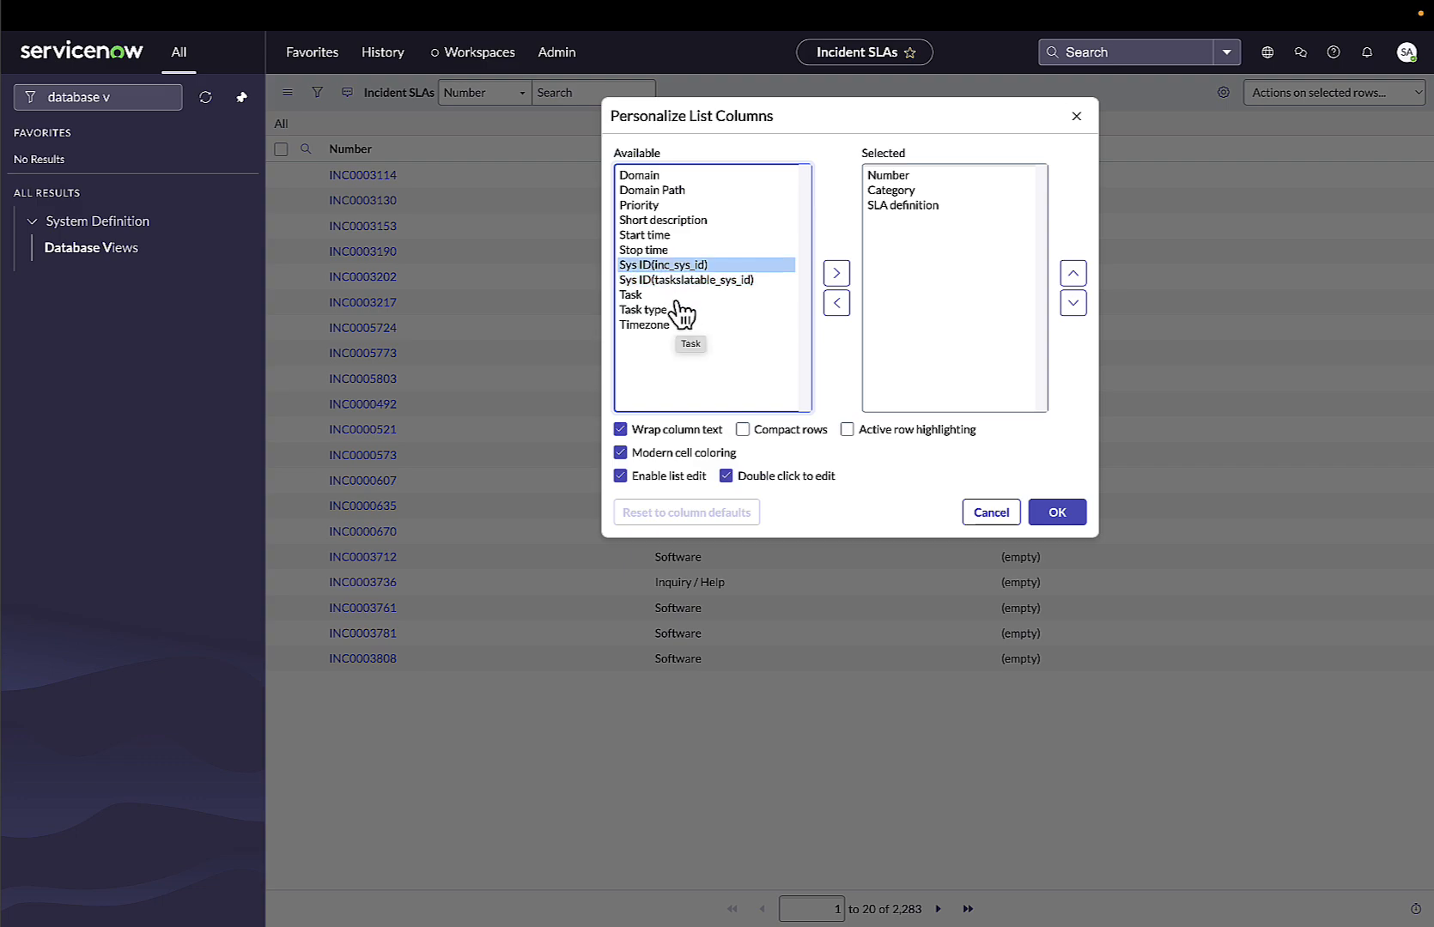
click(683, 281)
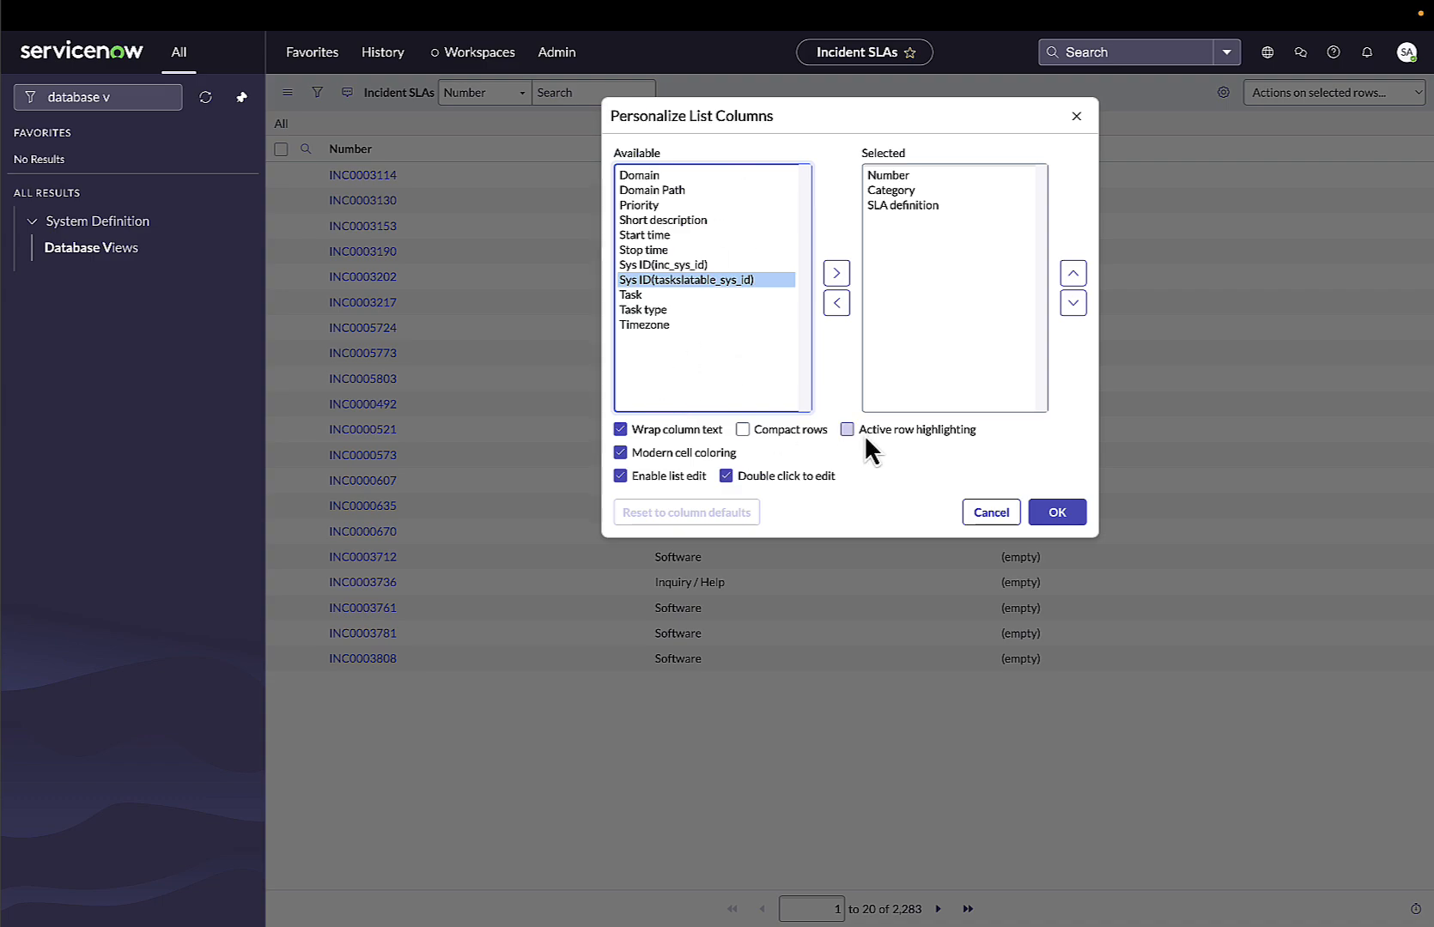
click(989, 511)
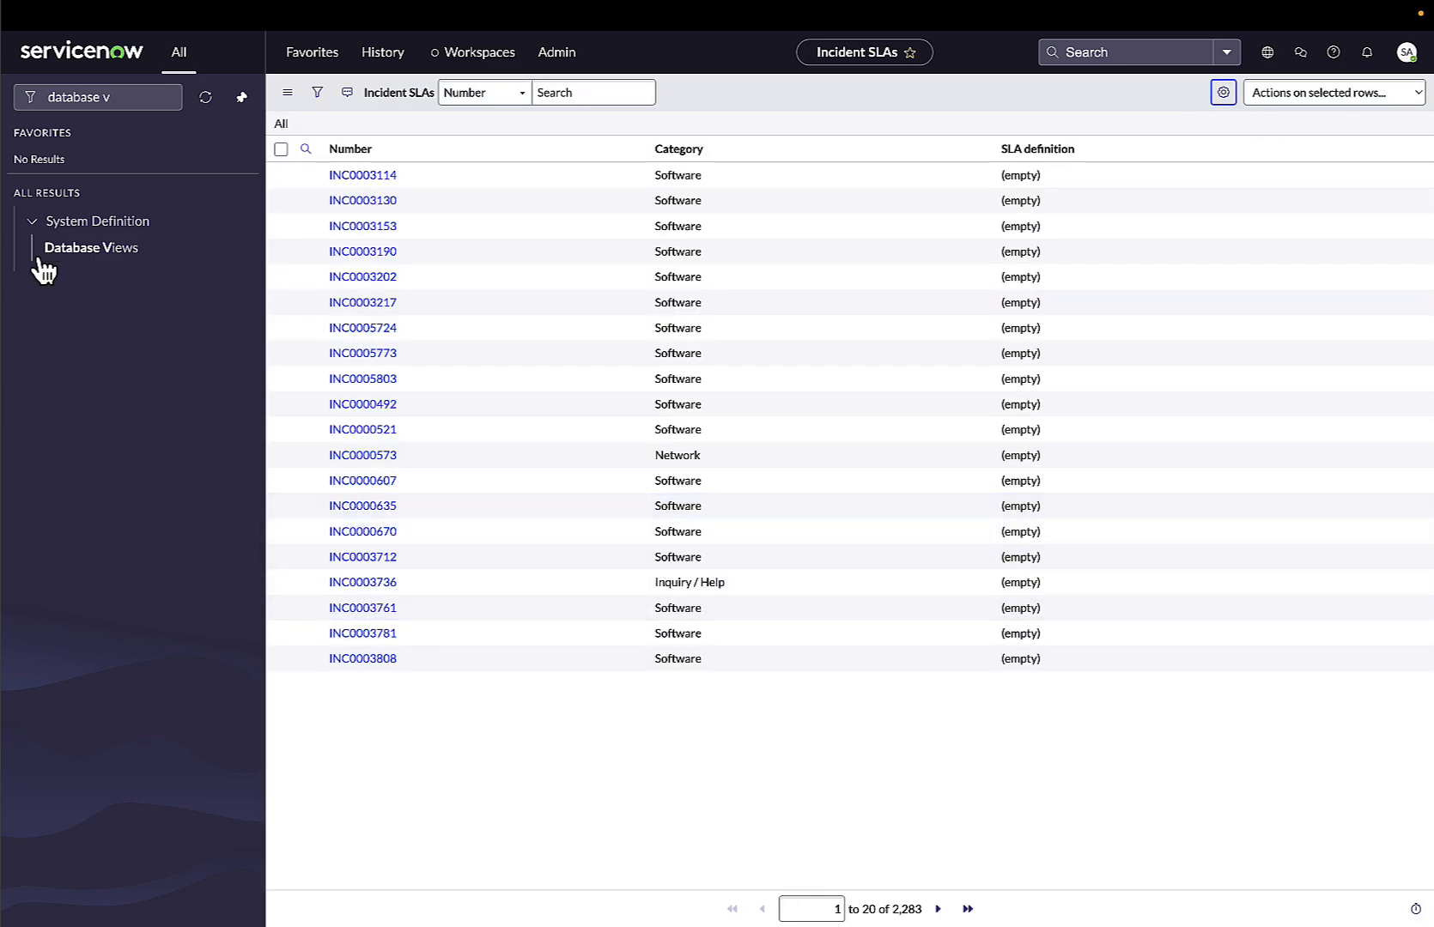
Filter database views by names containing incident and open the incident_sla view's incident view table.
click(93, 248)
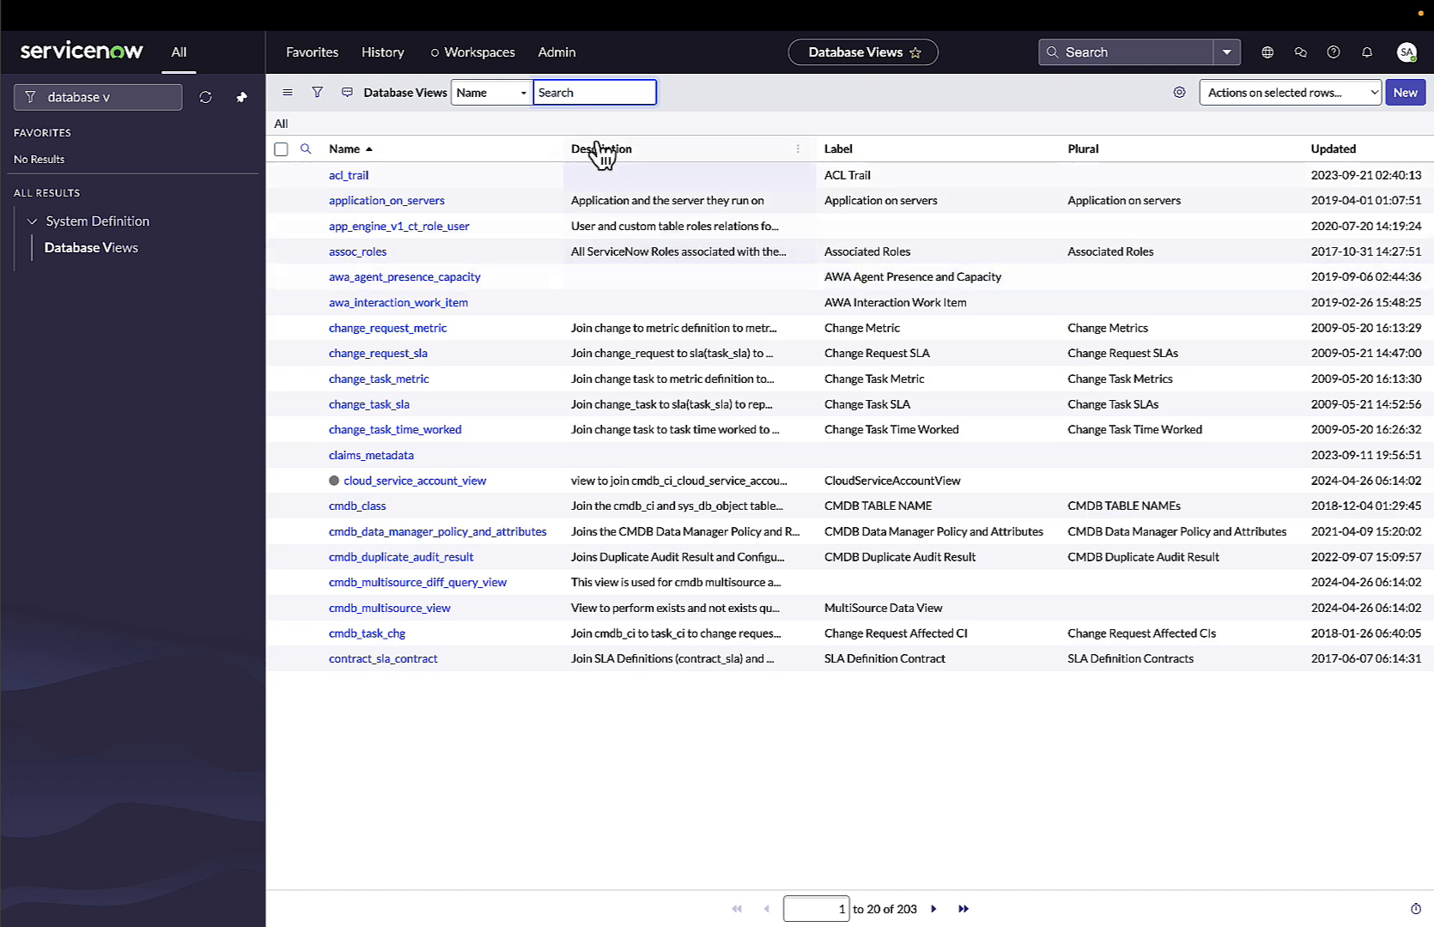
text(*)
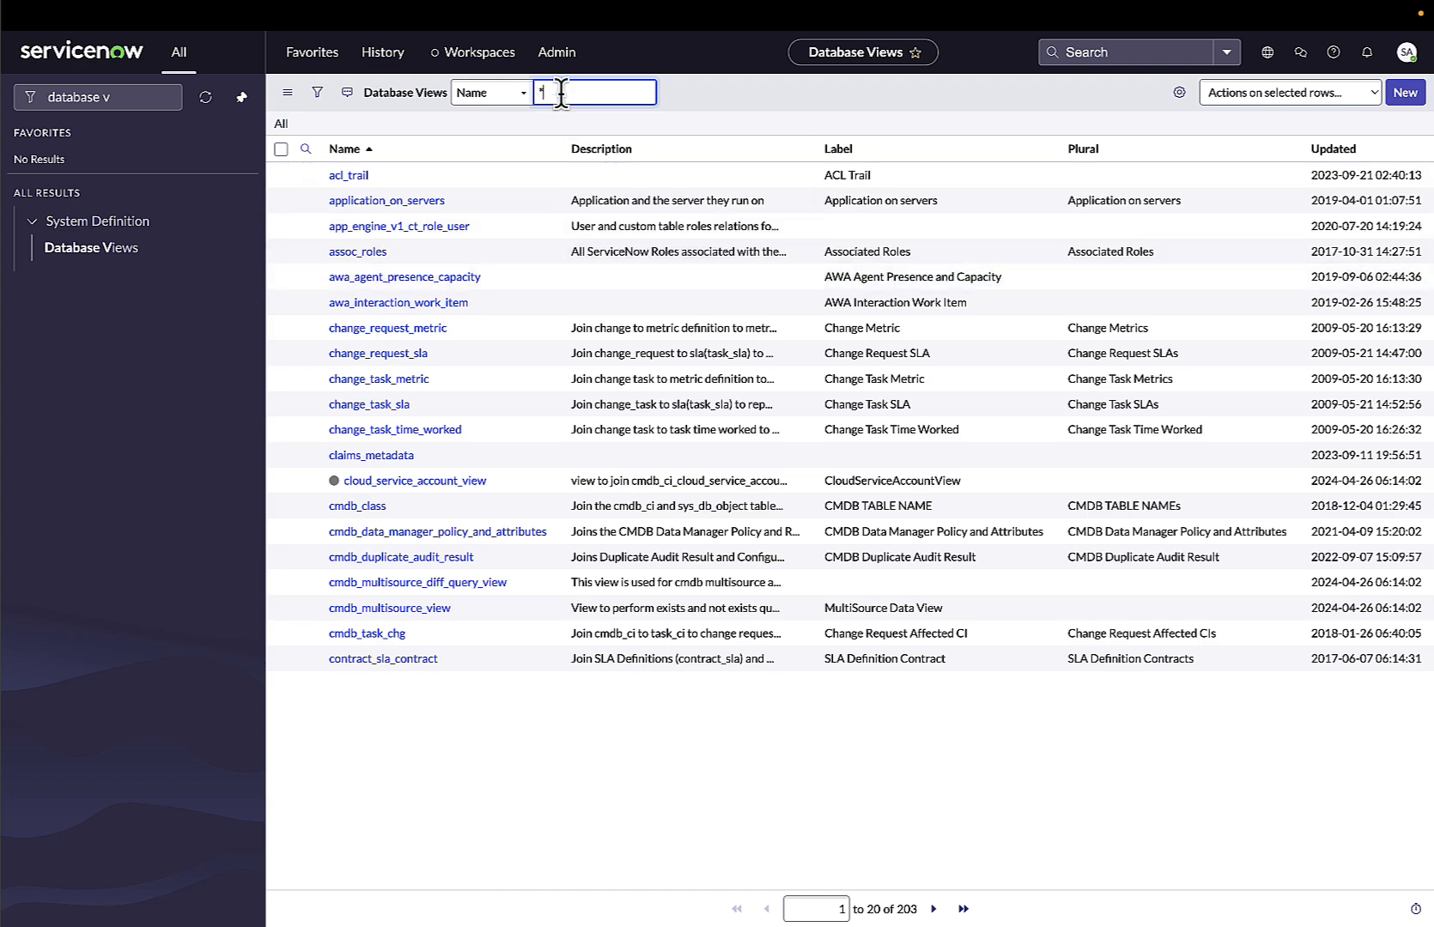
text(incident)
key(Return)
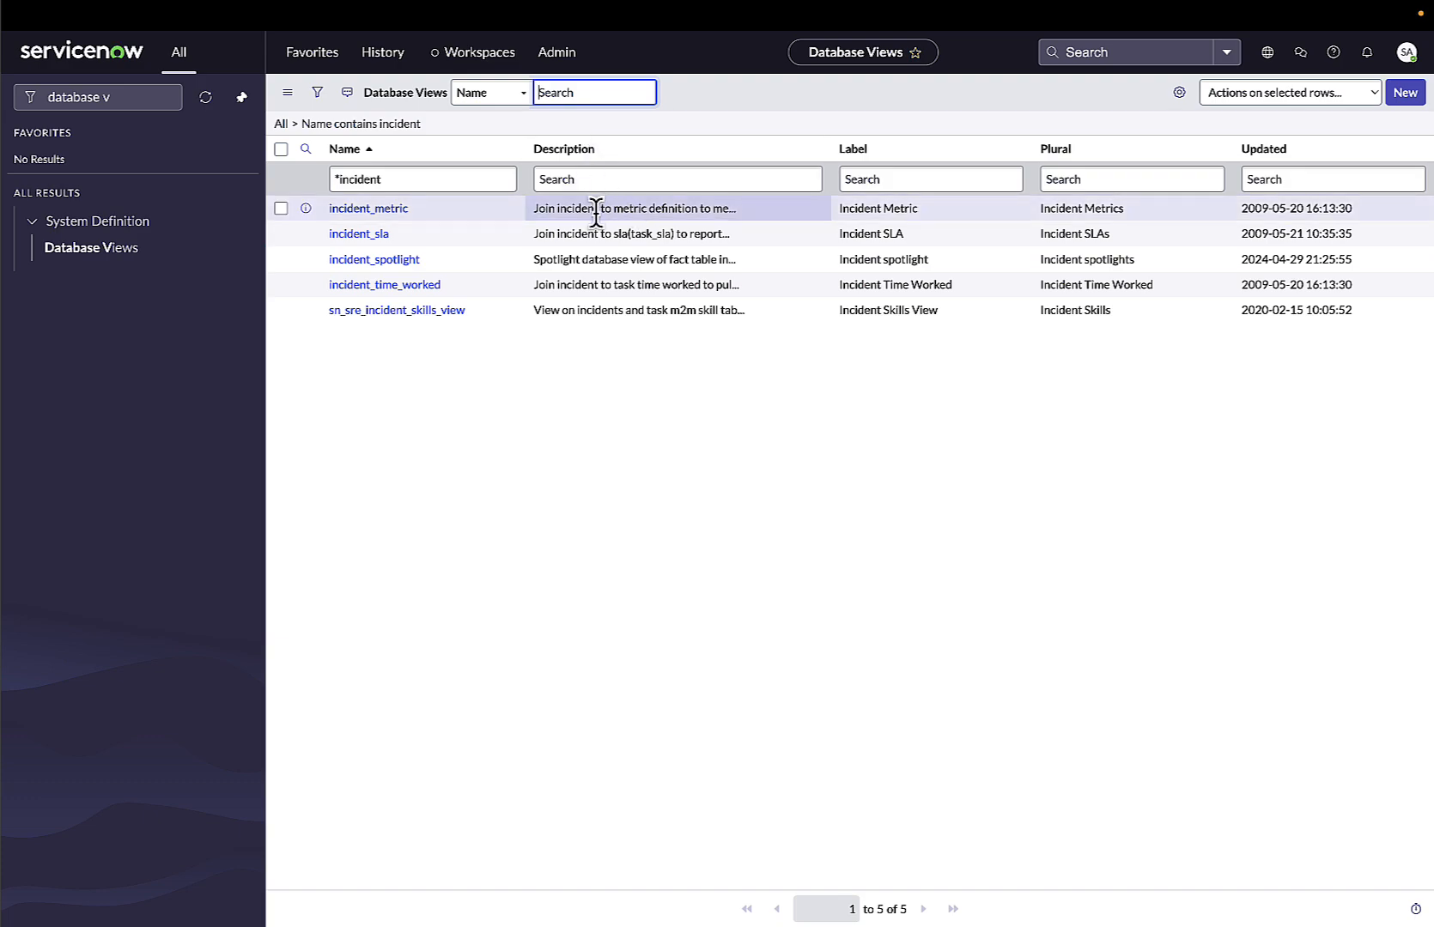
click(388, 234)
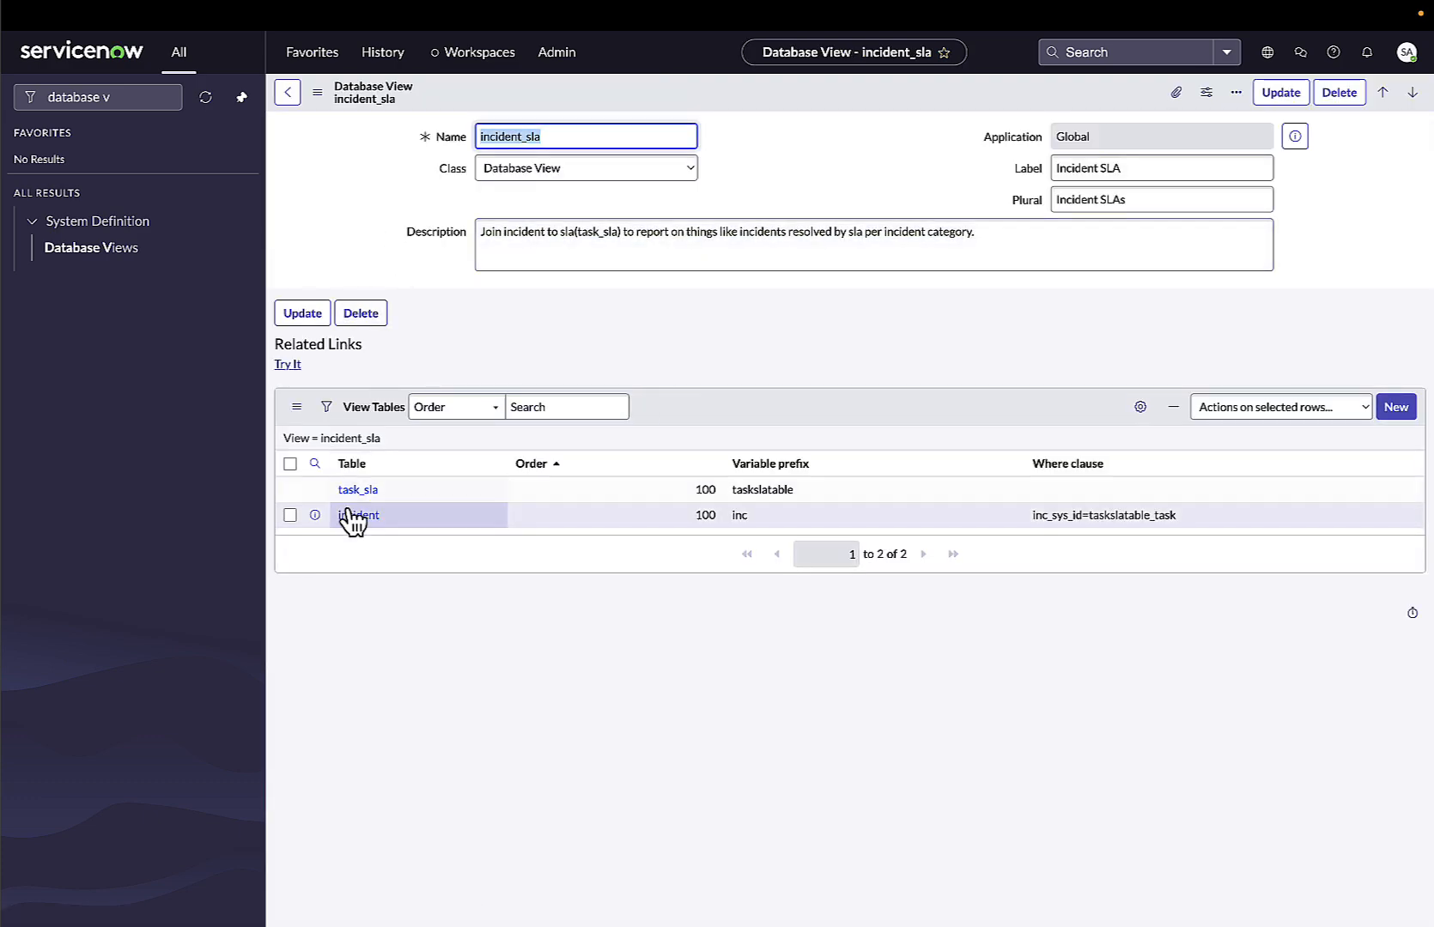
click(350, 515)
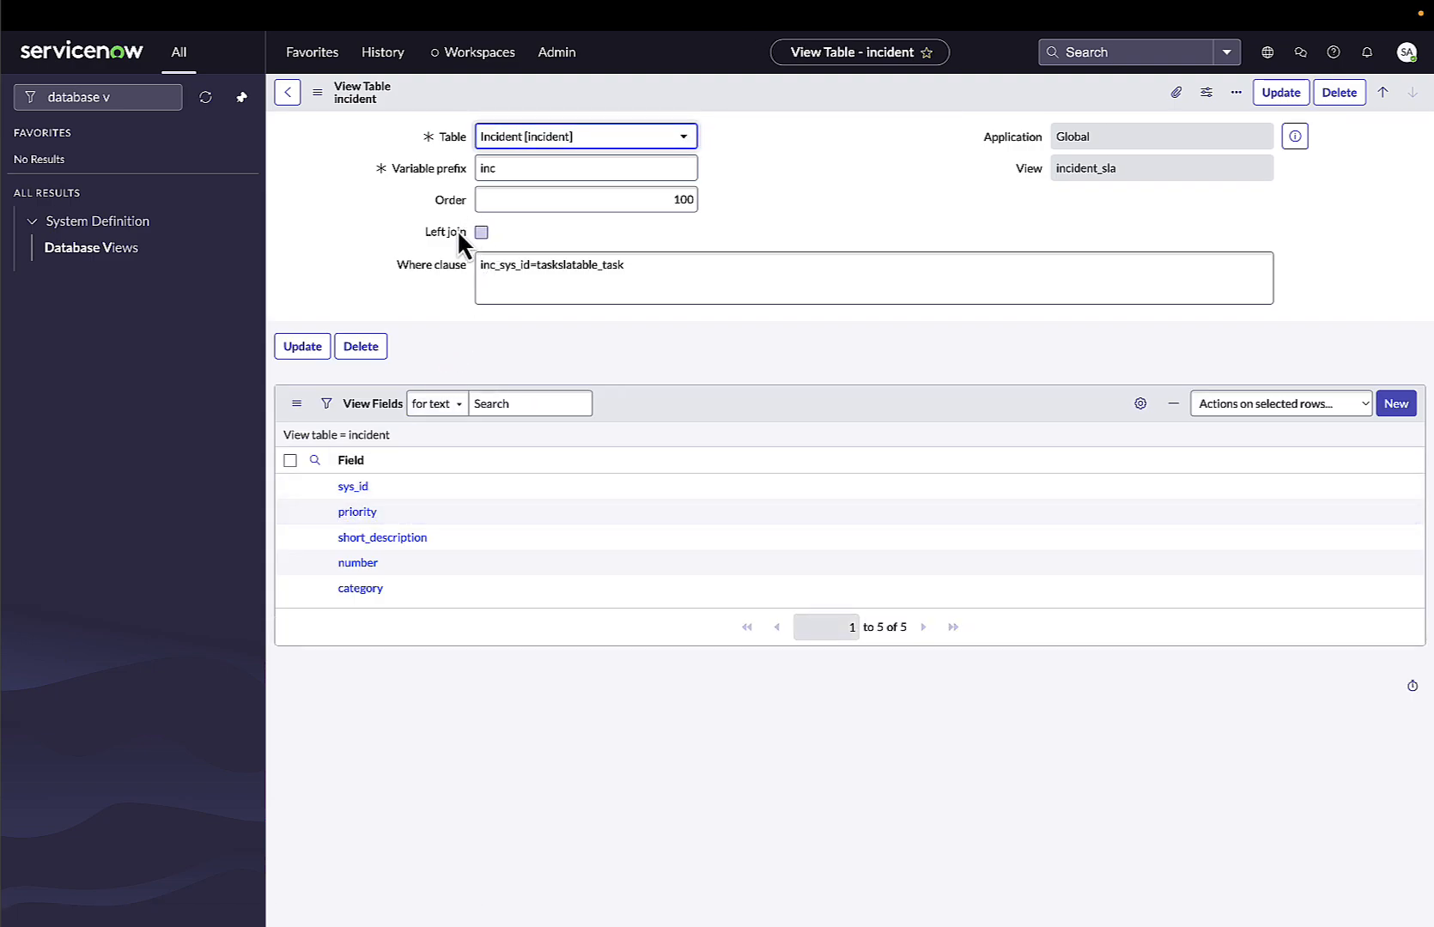
click(318, 93)
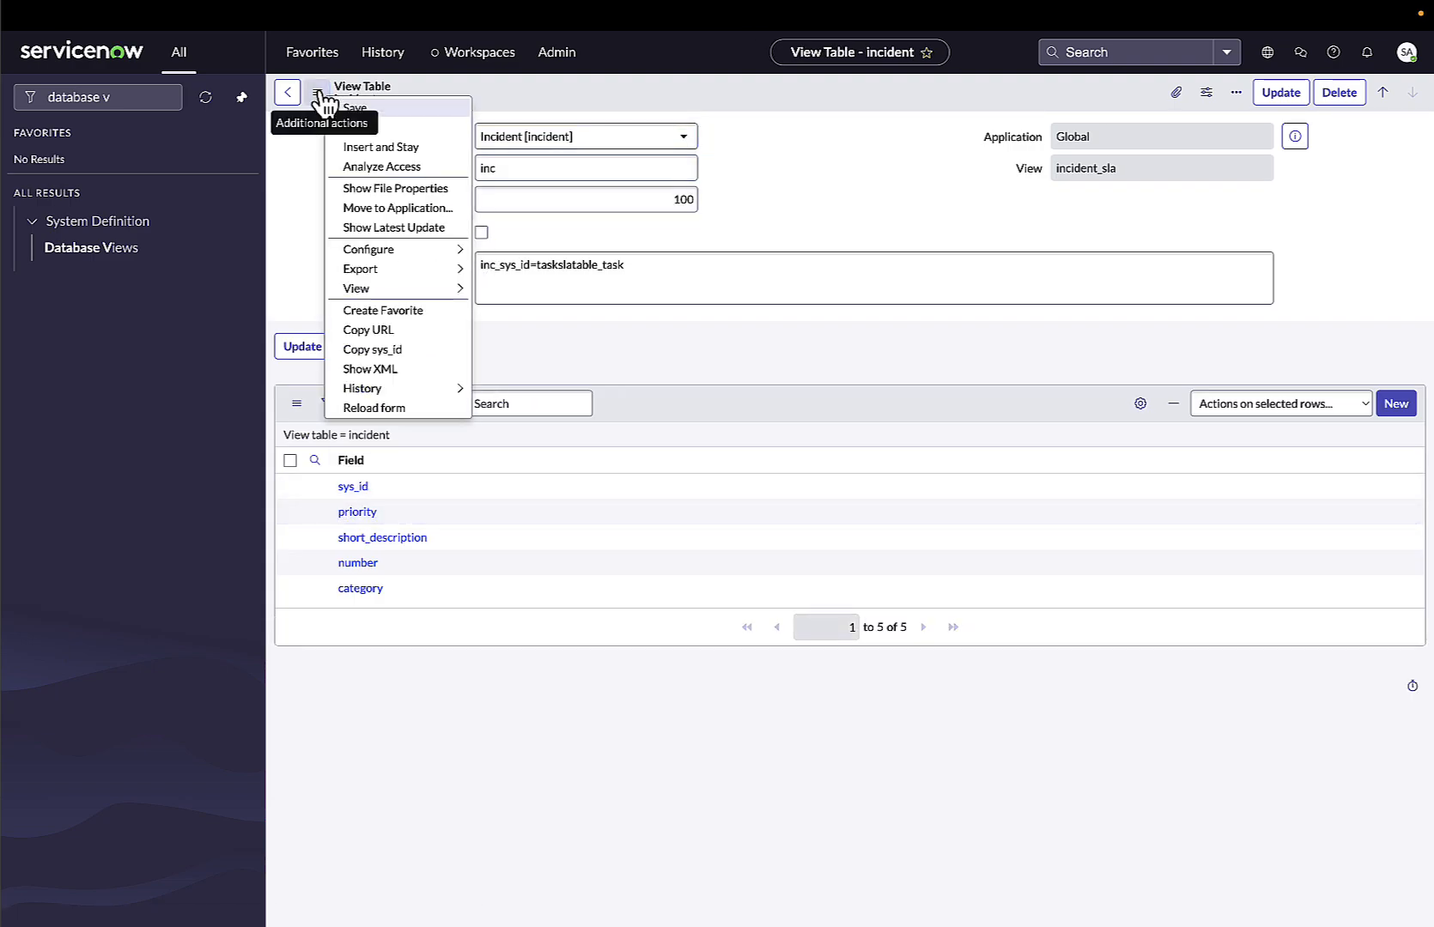
mouse_move(374, 251)
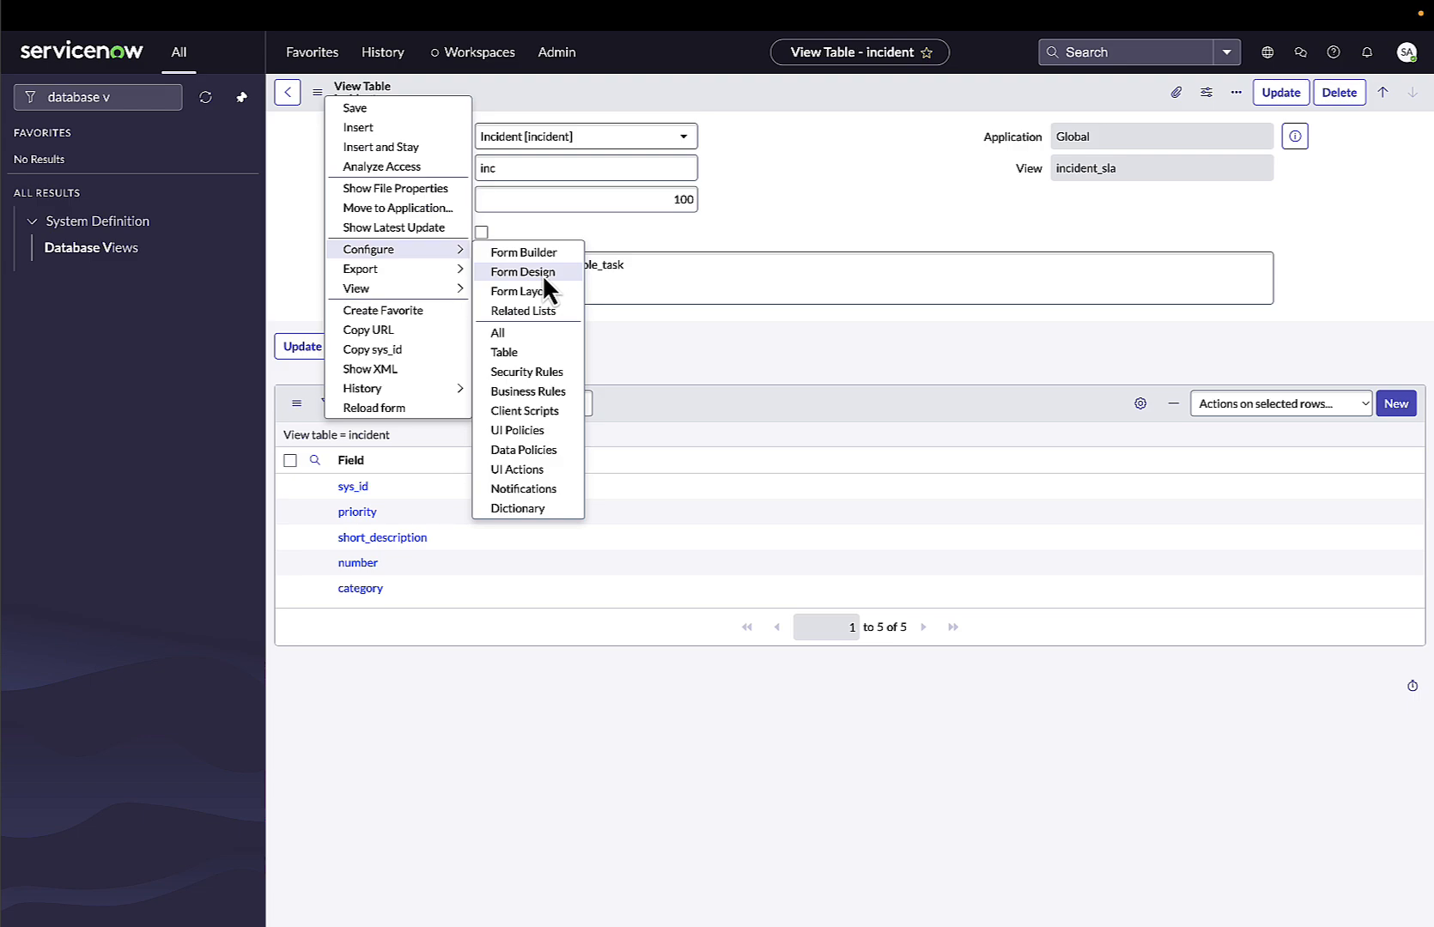
click(753, 229)
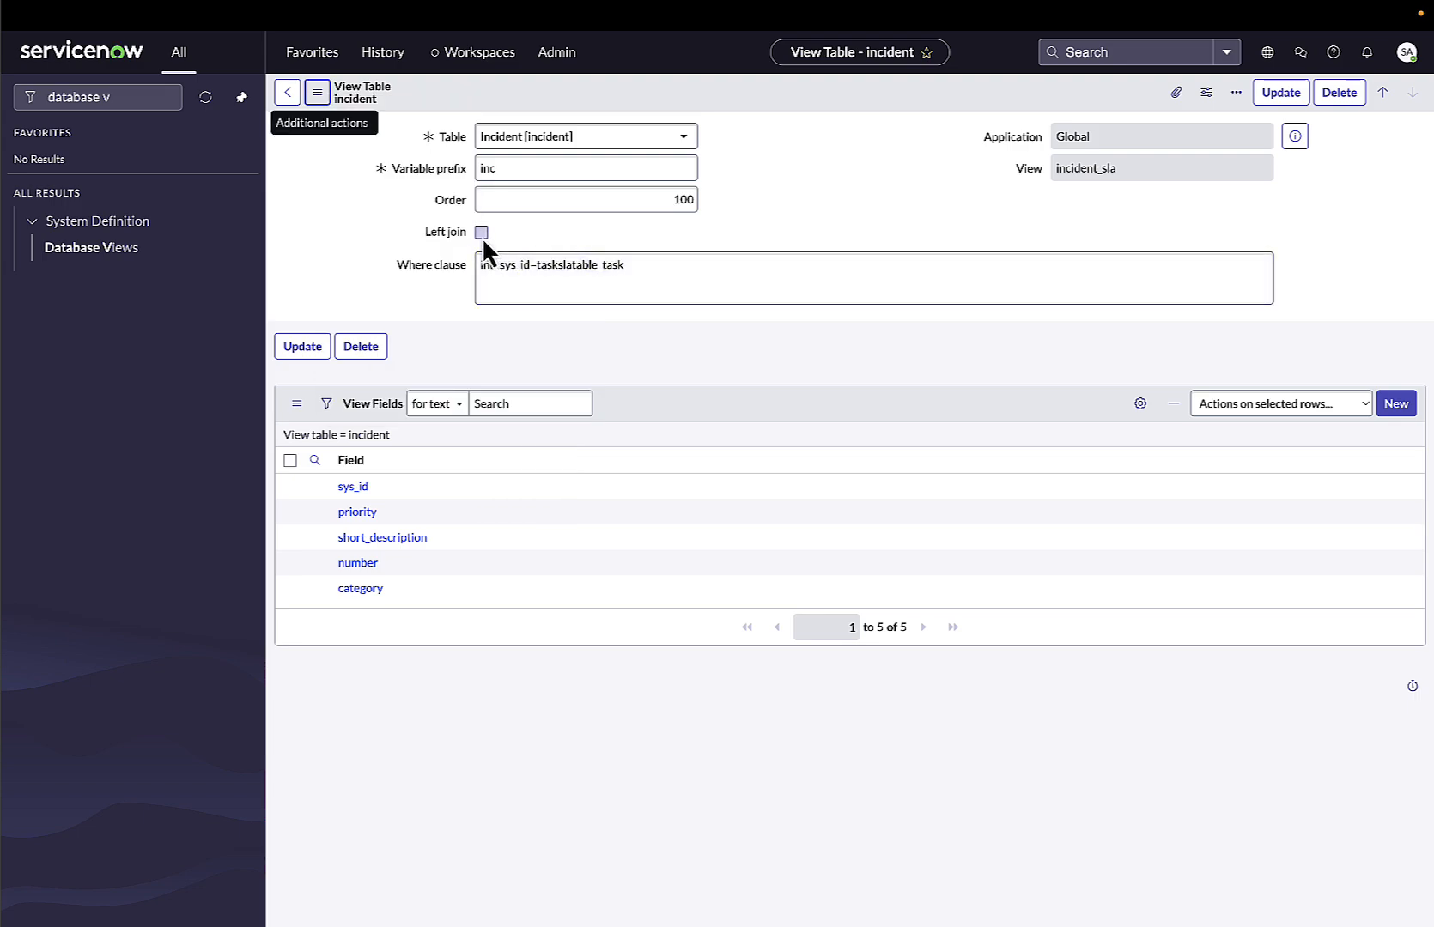
Enable Left join for the incident view table and return to the incident_sla database view.
drag(478, 267, 644, 272)
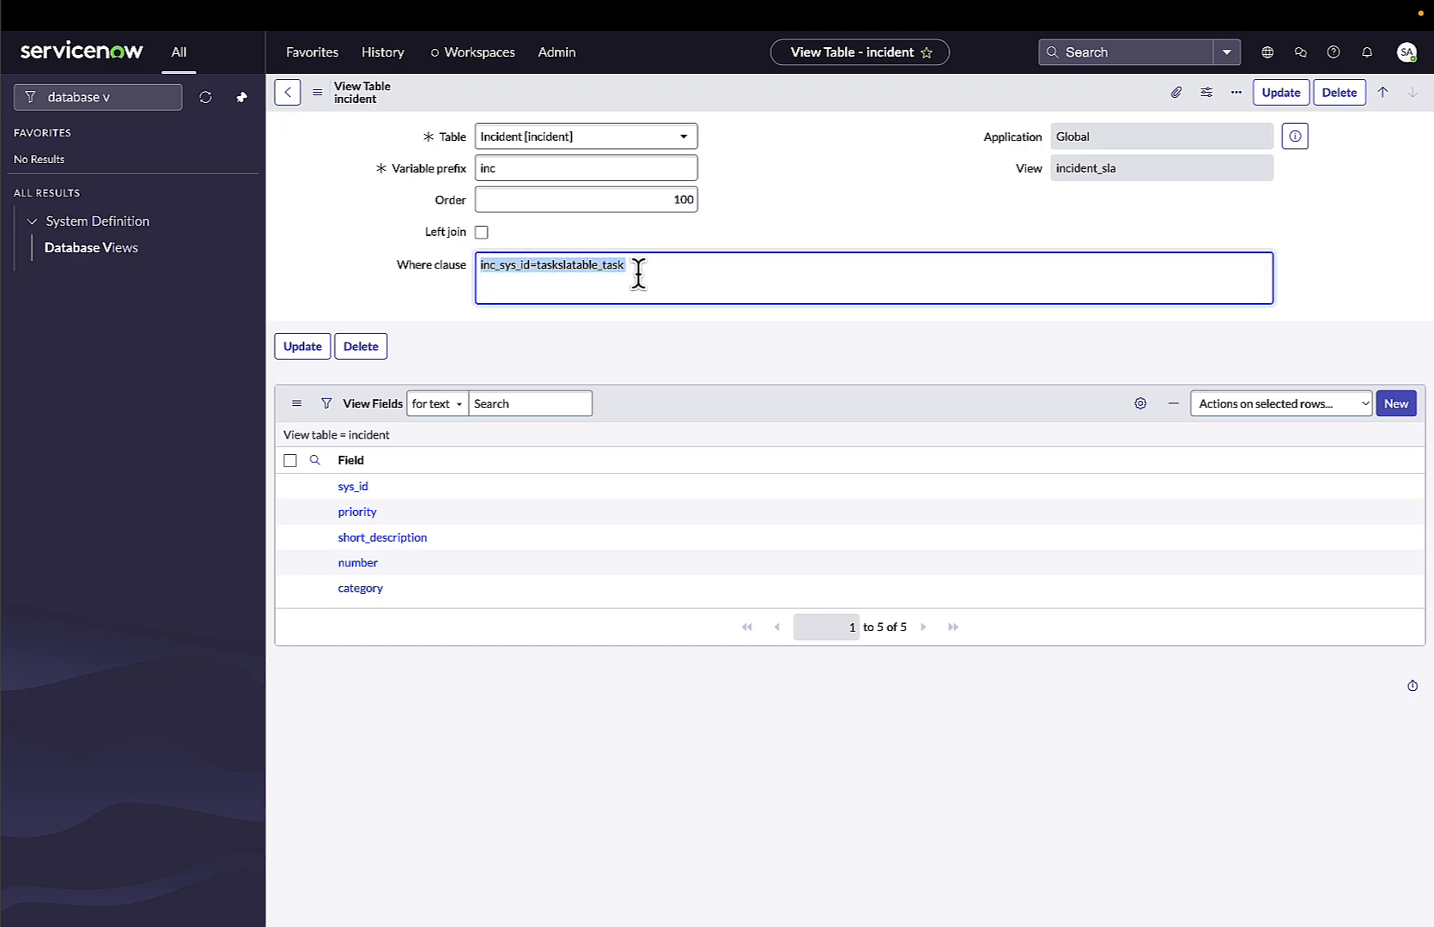
click(519, 289)
drag(479, 266, 496, 266)
click(535, 267)
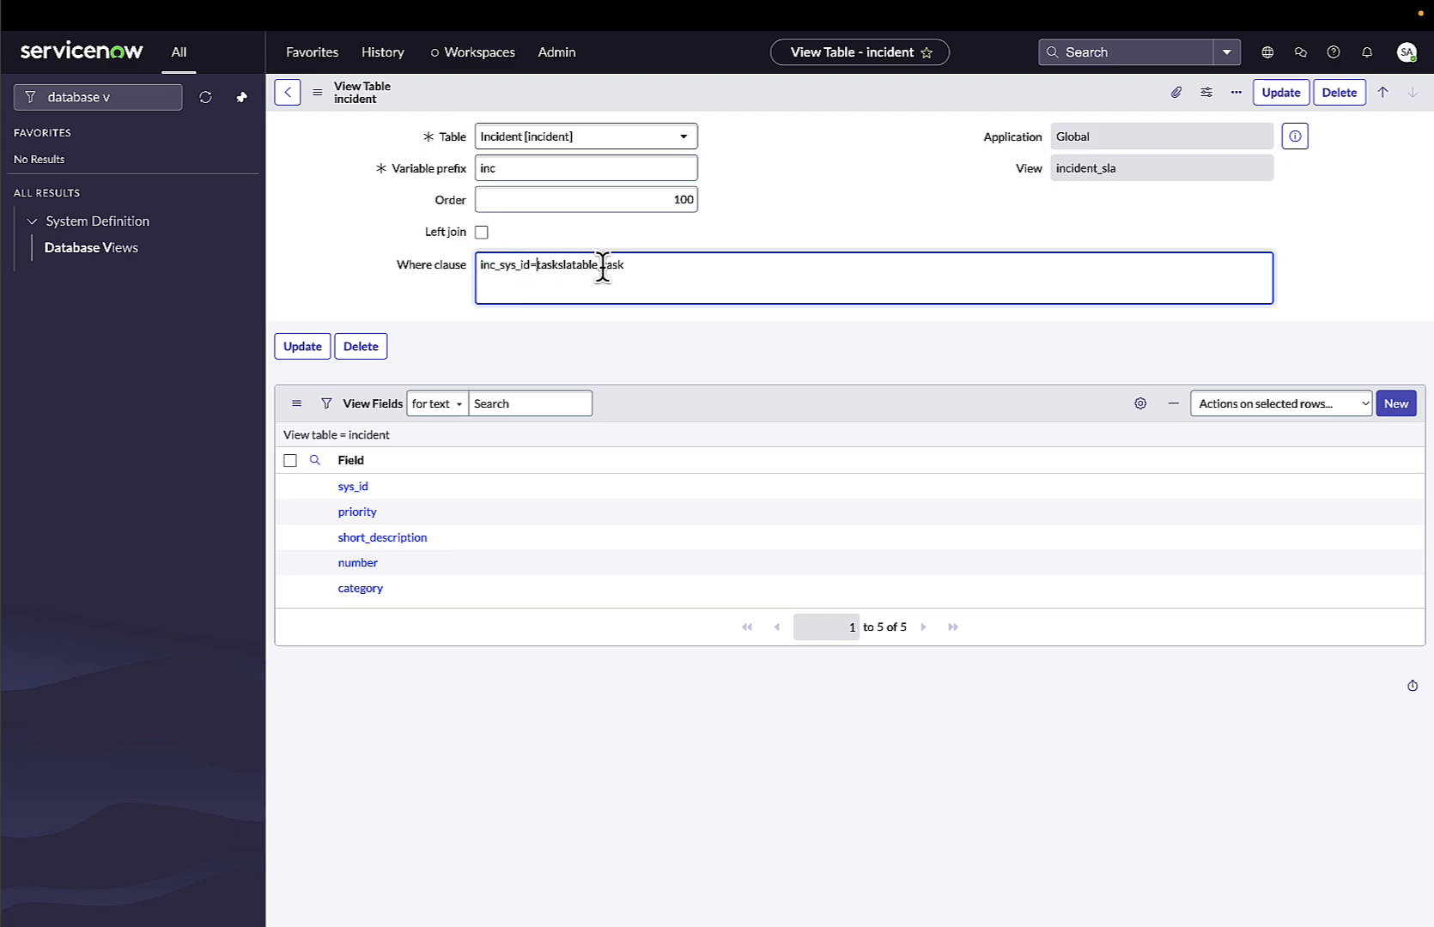
drag(602, 267, 638, 268)
drag(496, 267, 631, 269)
click(481, 234)
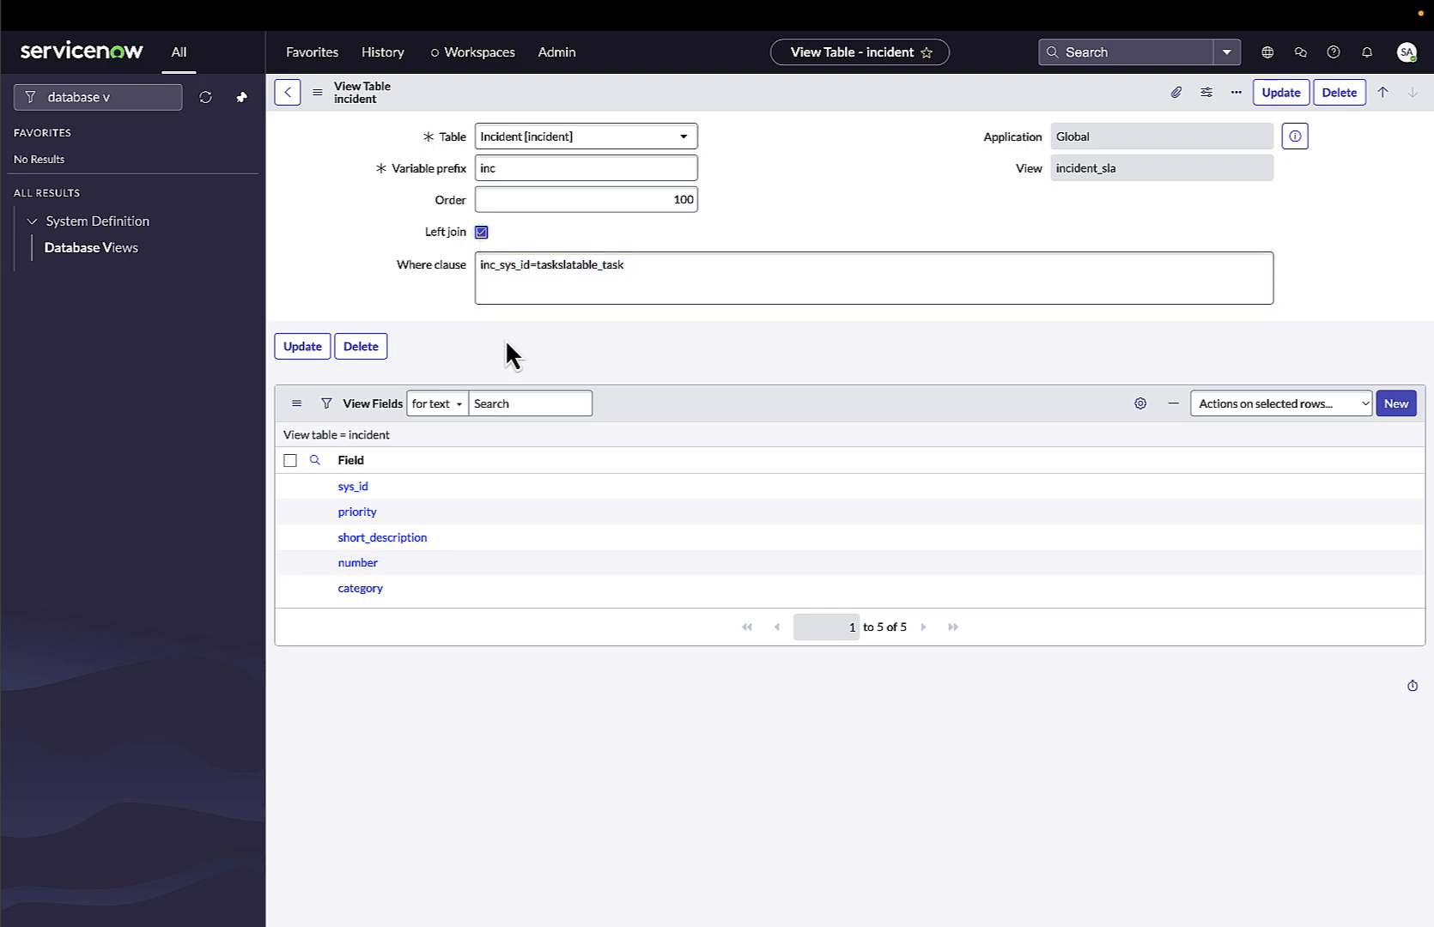
click(481, 268)
drag(481, 267, 496, 269)
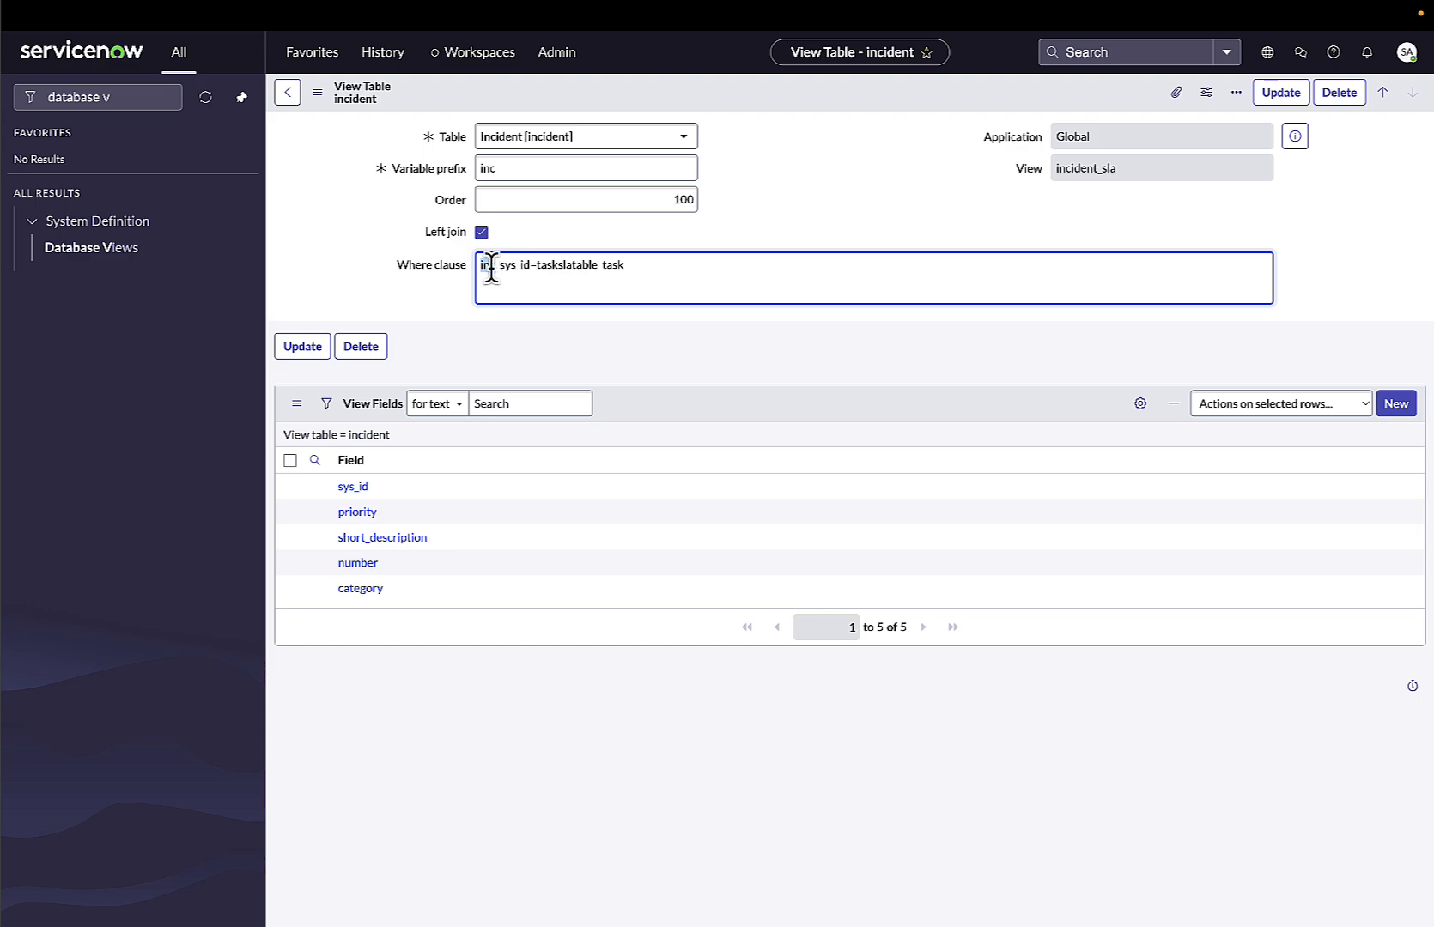
click(481, 232)
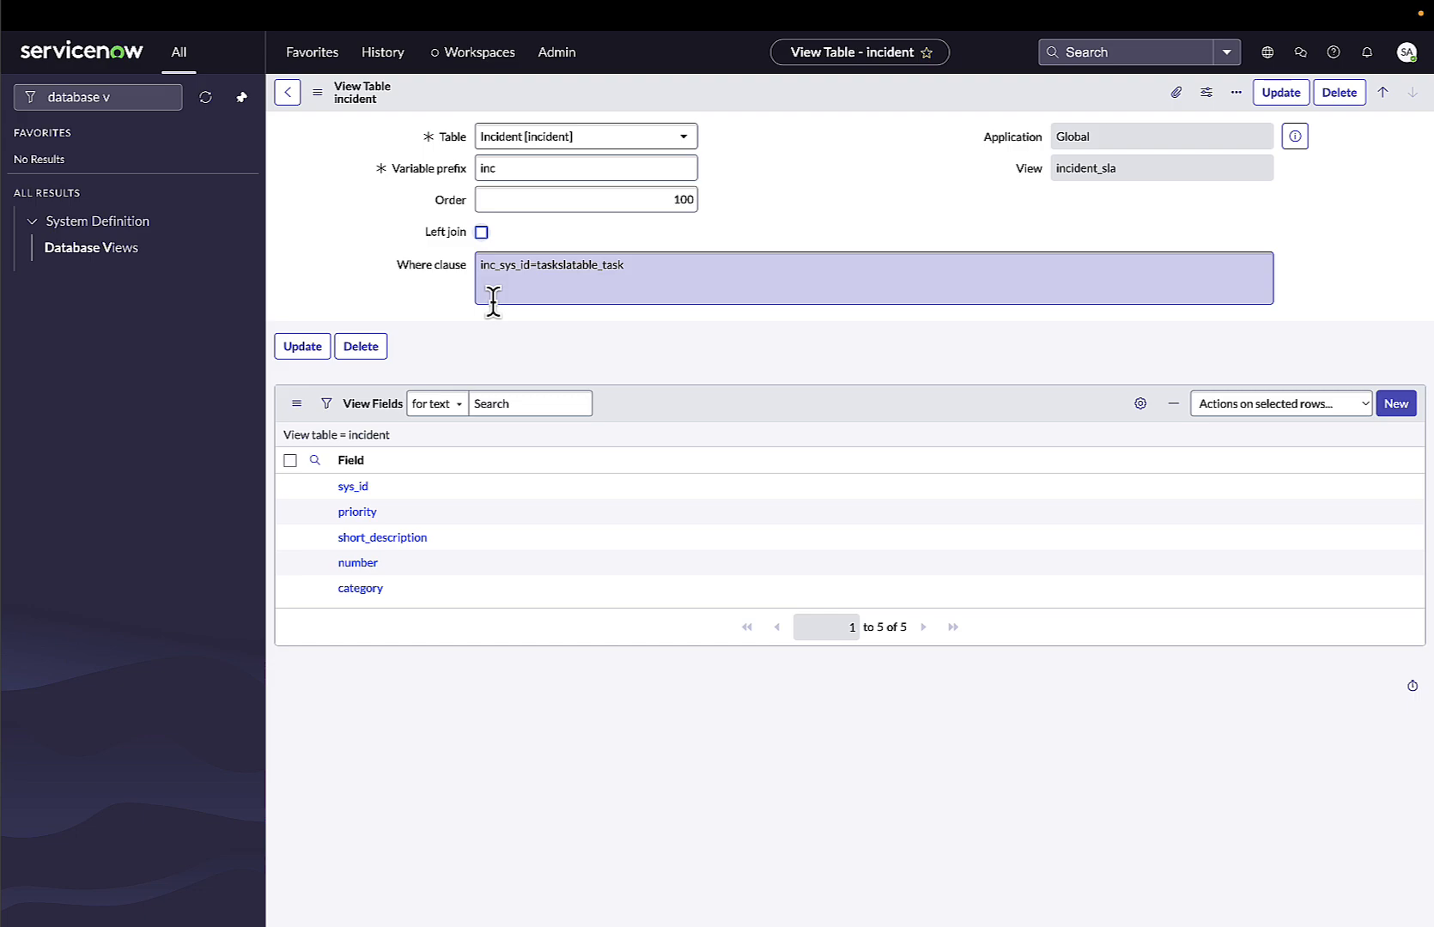
click(535, 266)
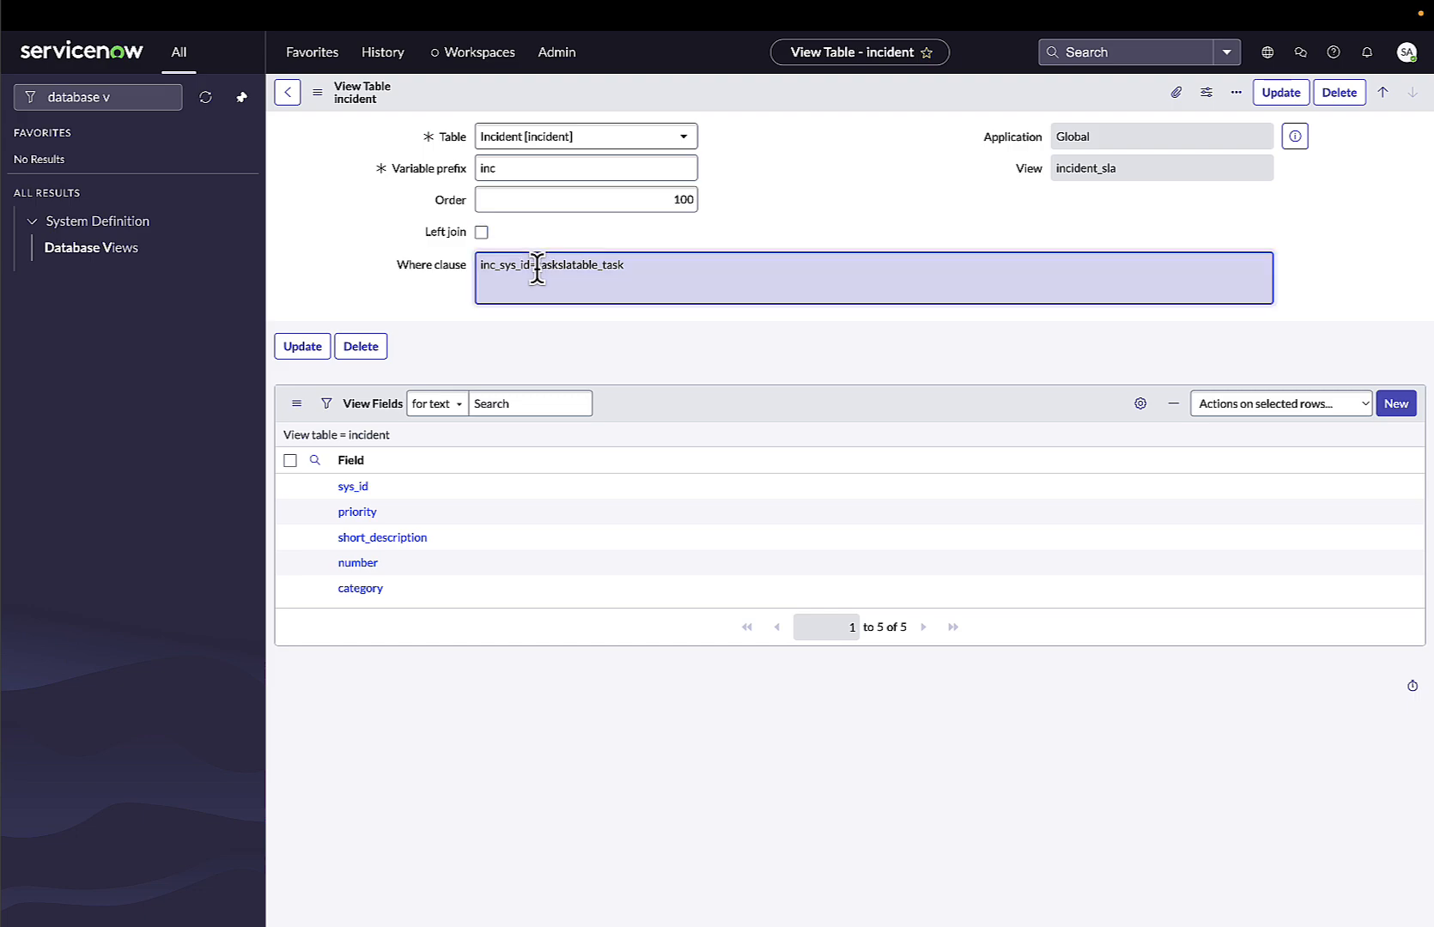
drag(536, 267, 641, 268)
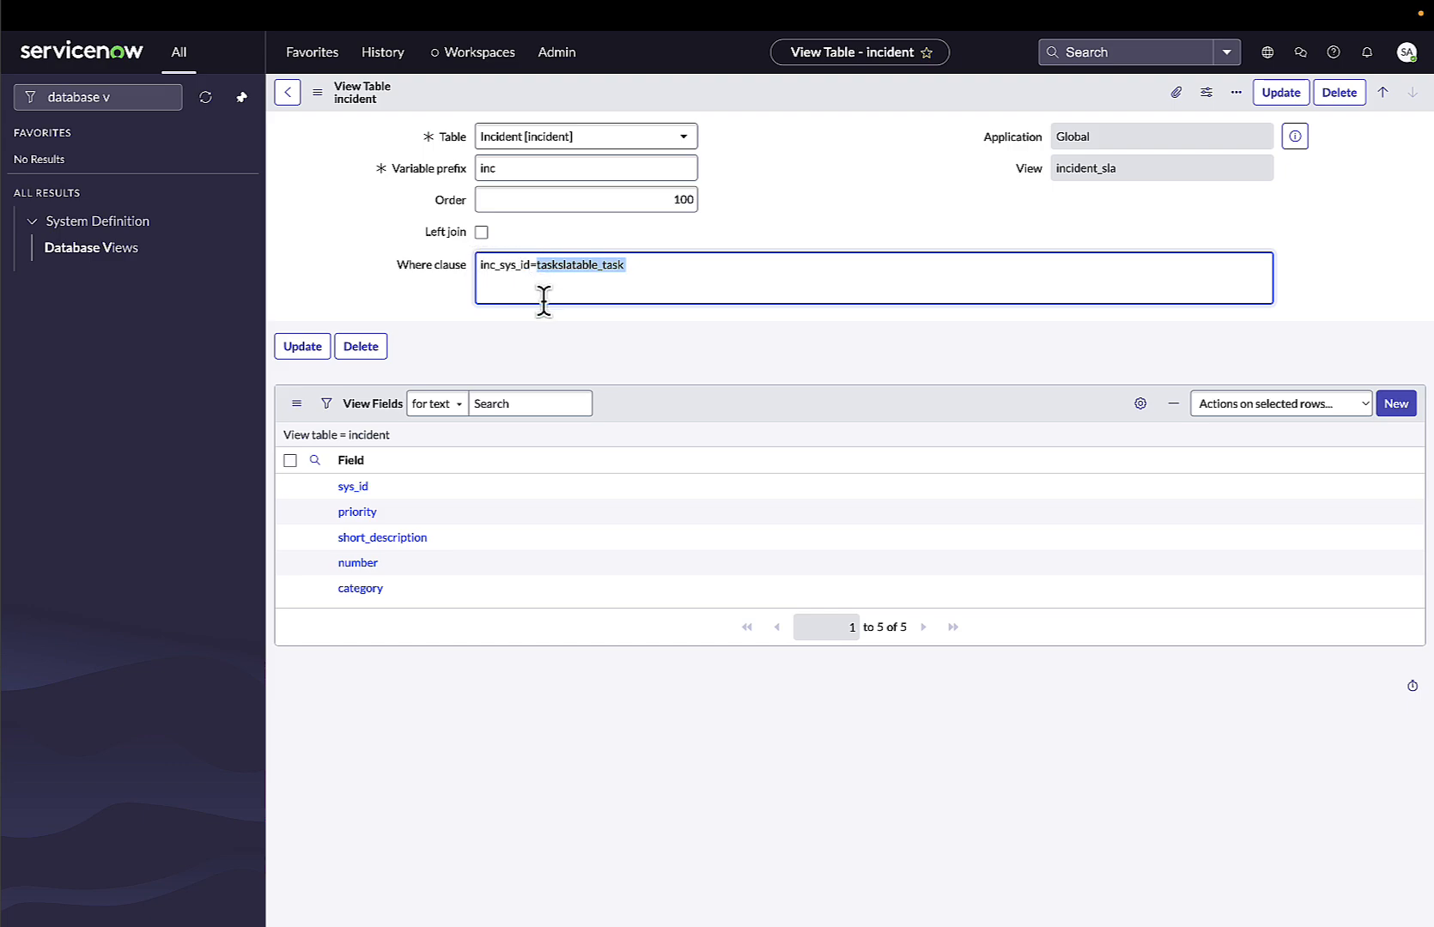
click(481, 233)
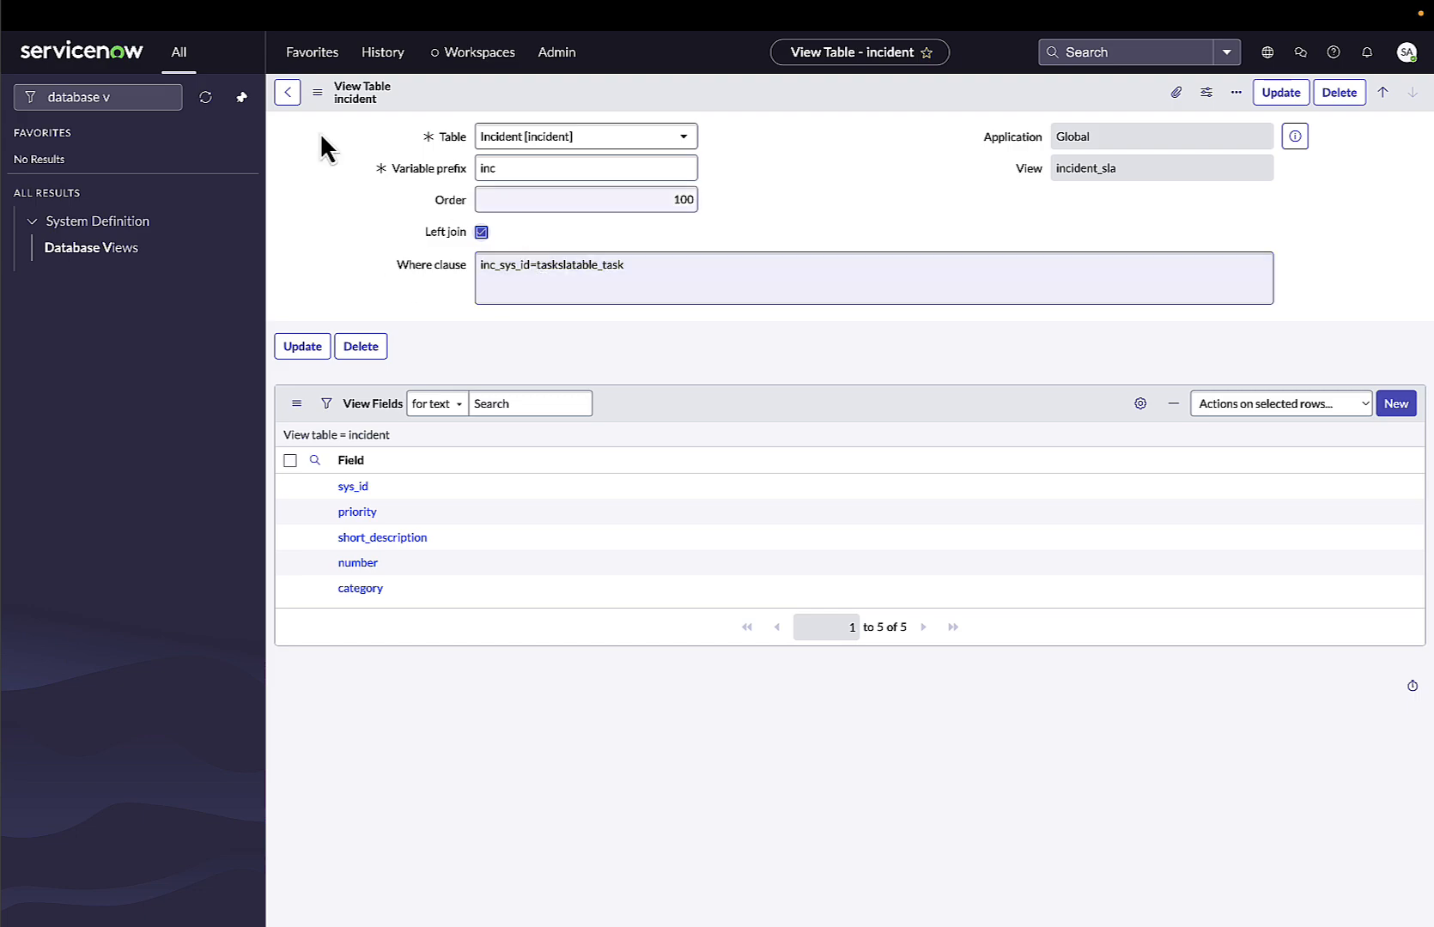
click(288, 92)
click(1279, 94)
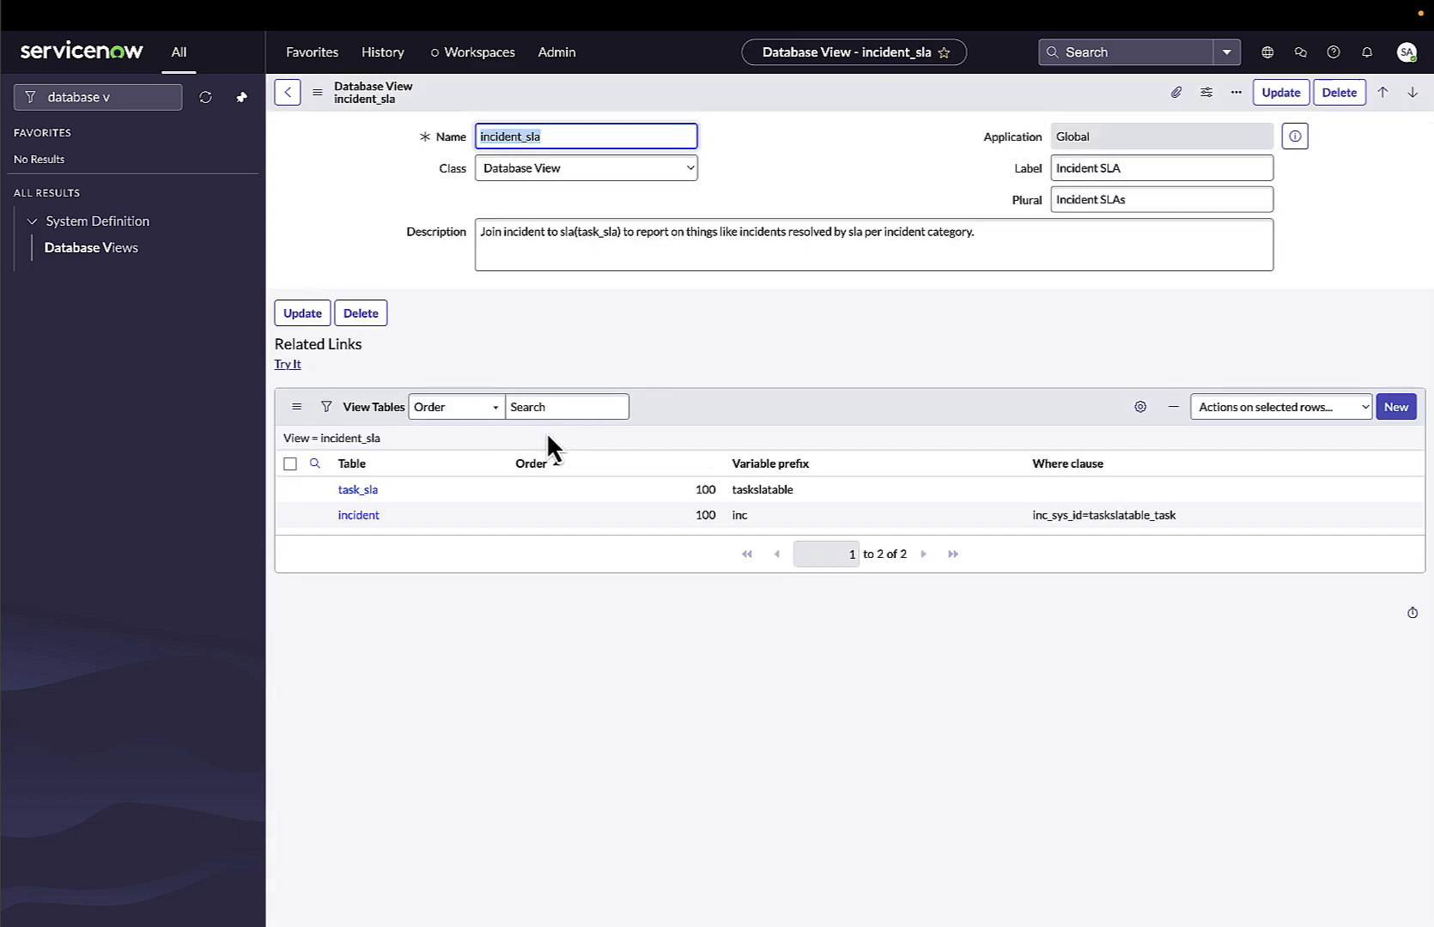
Browse other database views such as cmdb_multisource_view and cmdb_duplicate_audit_result for comparison.
drag(557, 135, 462, 138)
click(124, 249)
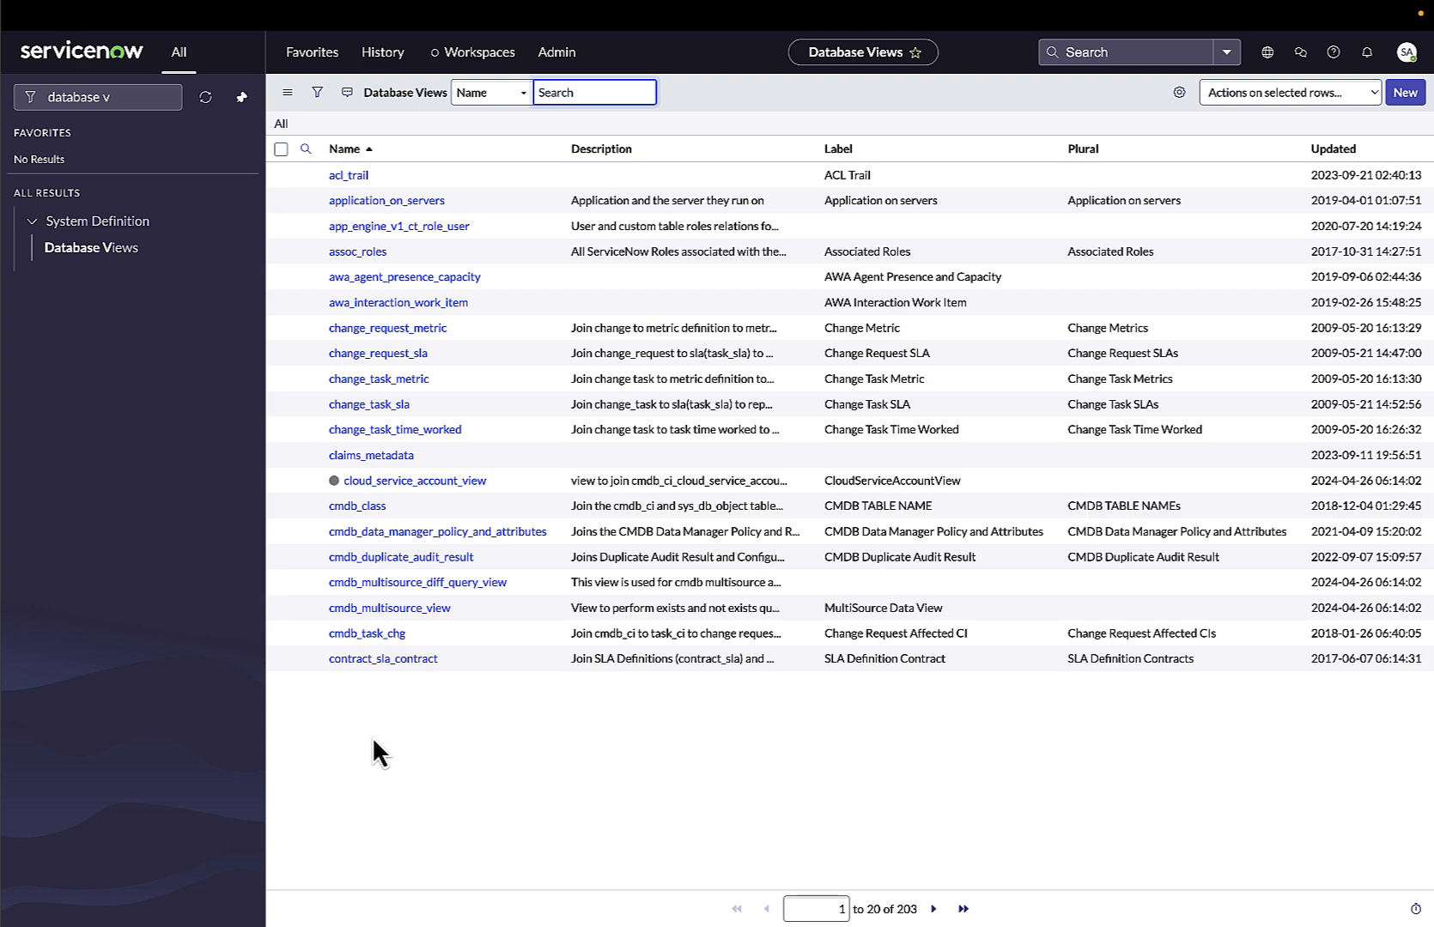
click(403, 610)
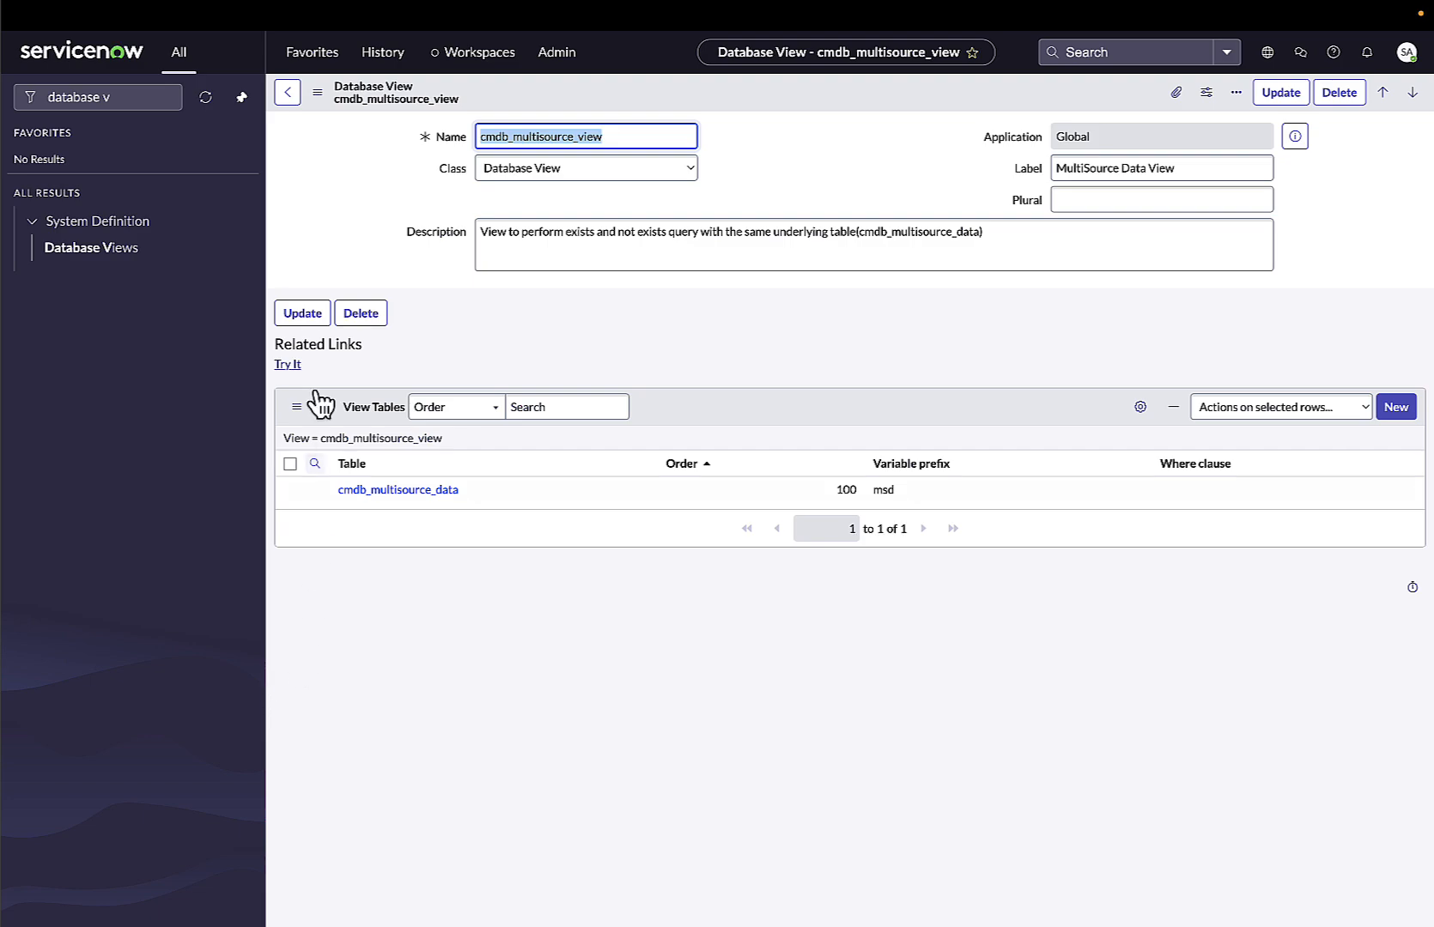
click(287, 91)
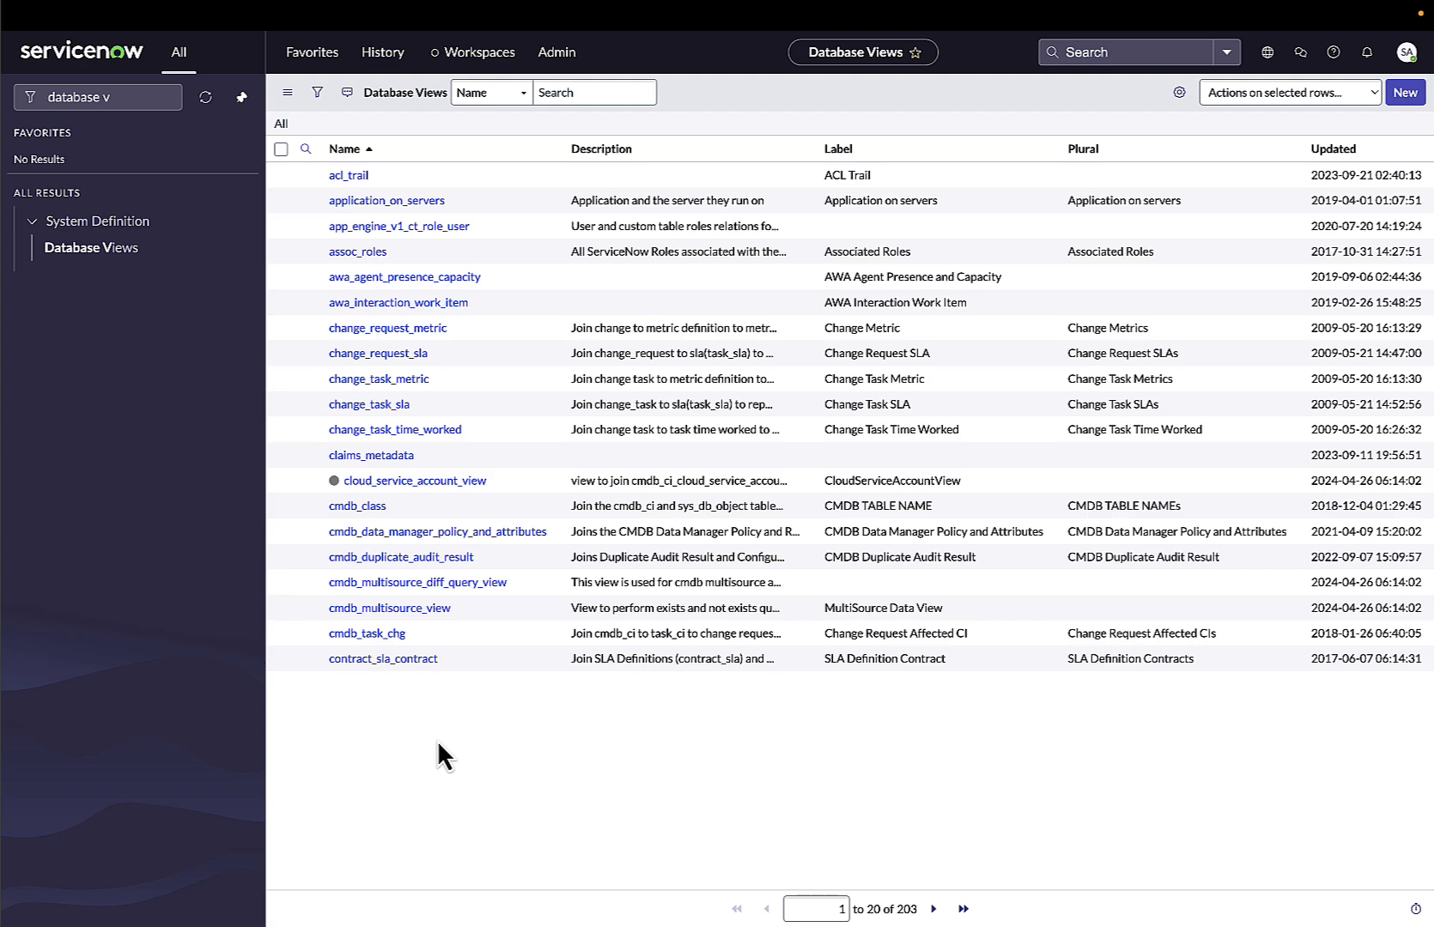
click(455, 558)
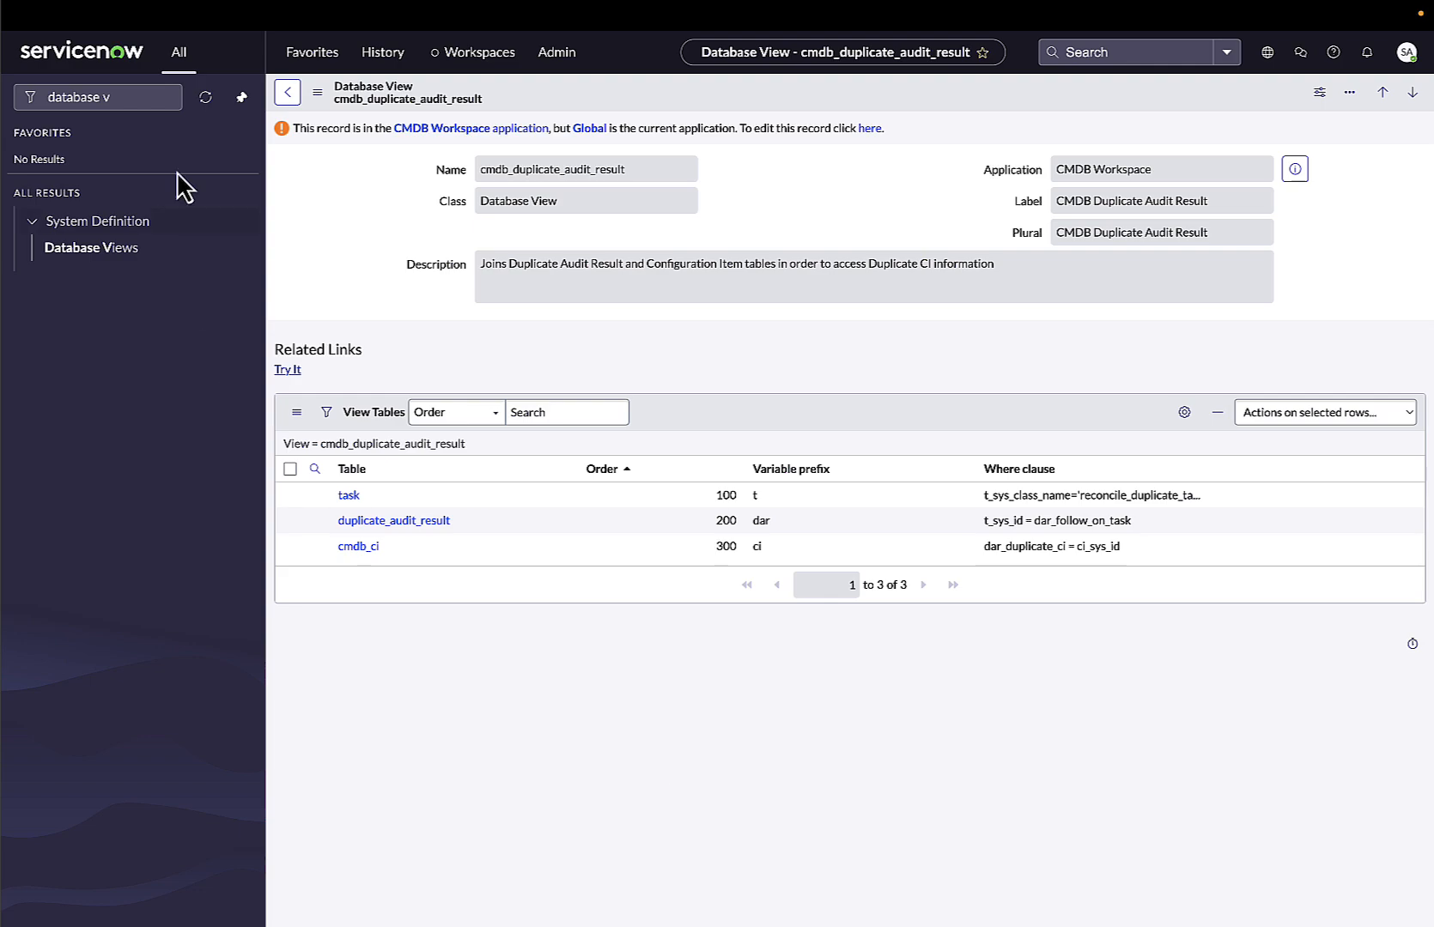
Open Platform Analytics Data Visualizations and start creating a new visualization.
click(52, 90)
text(platf)
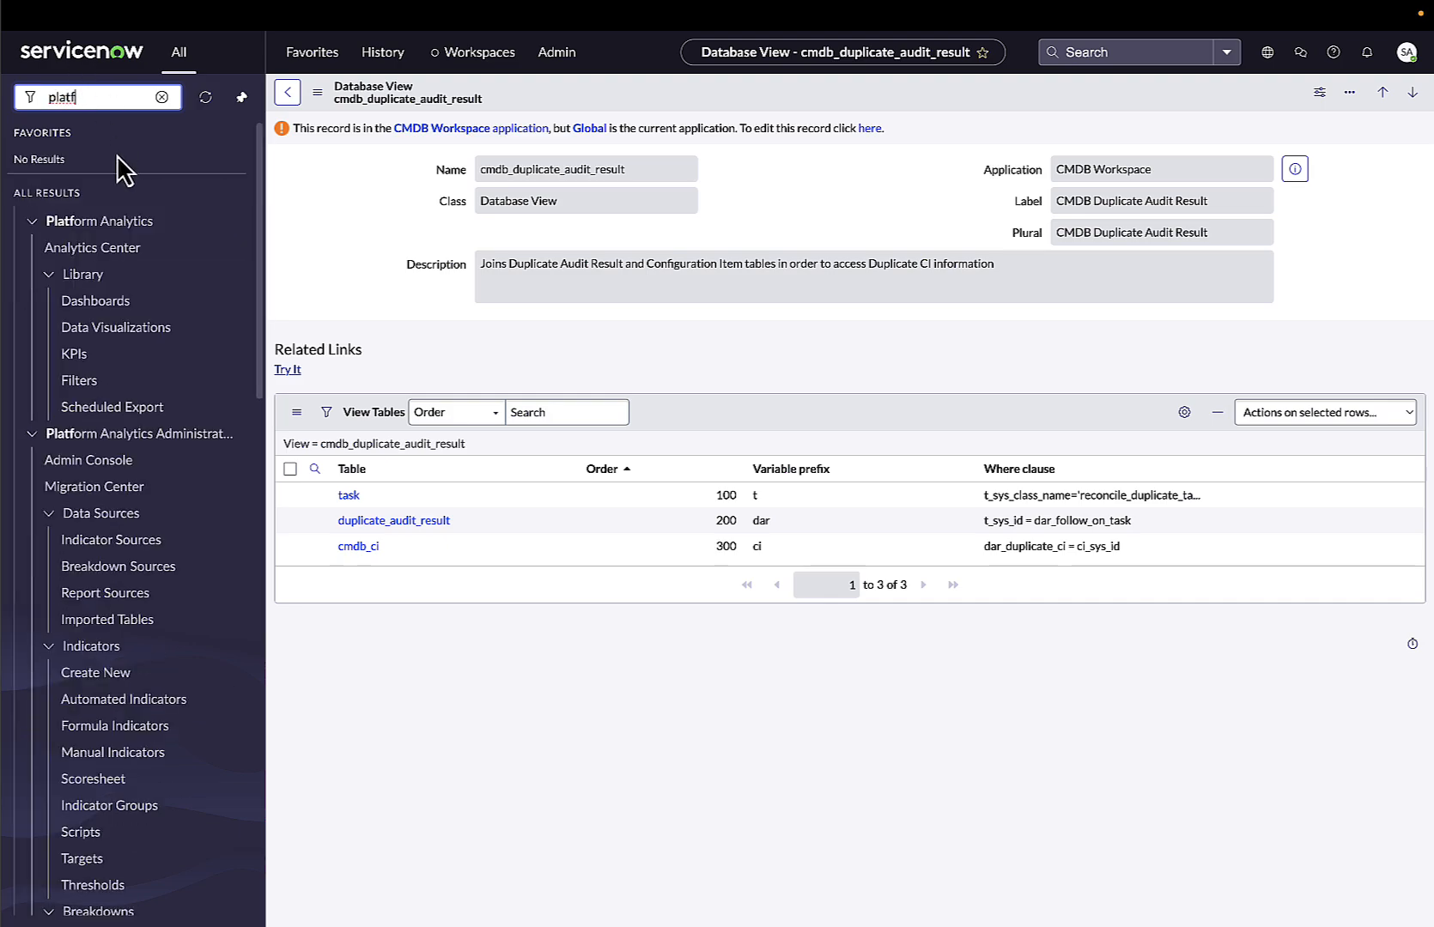
click(103, 328)
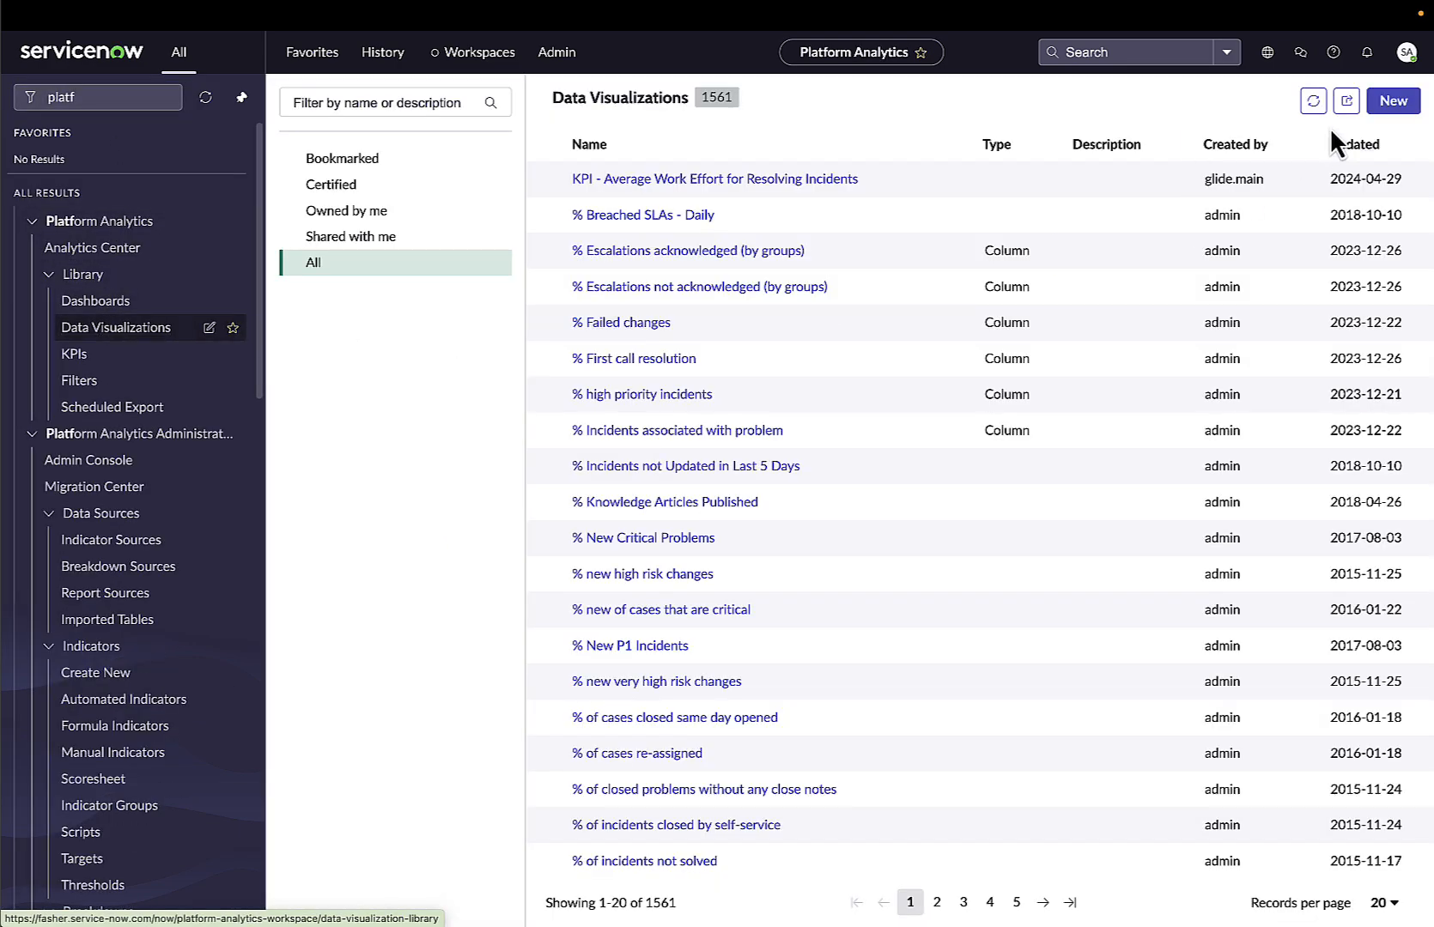
click(1393, 101)
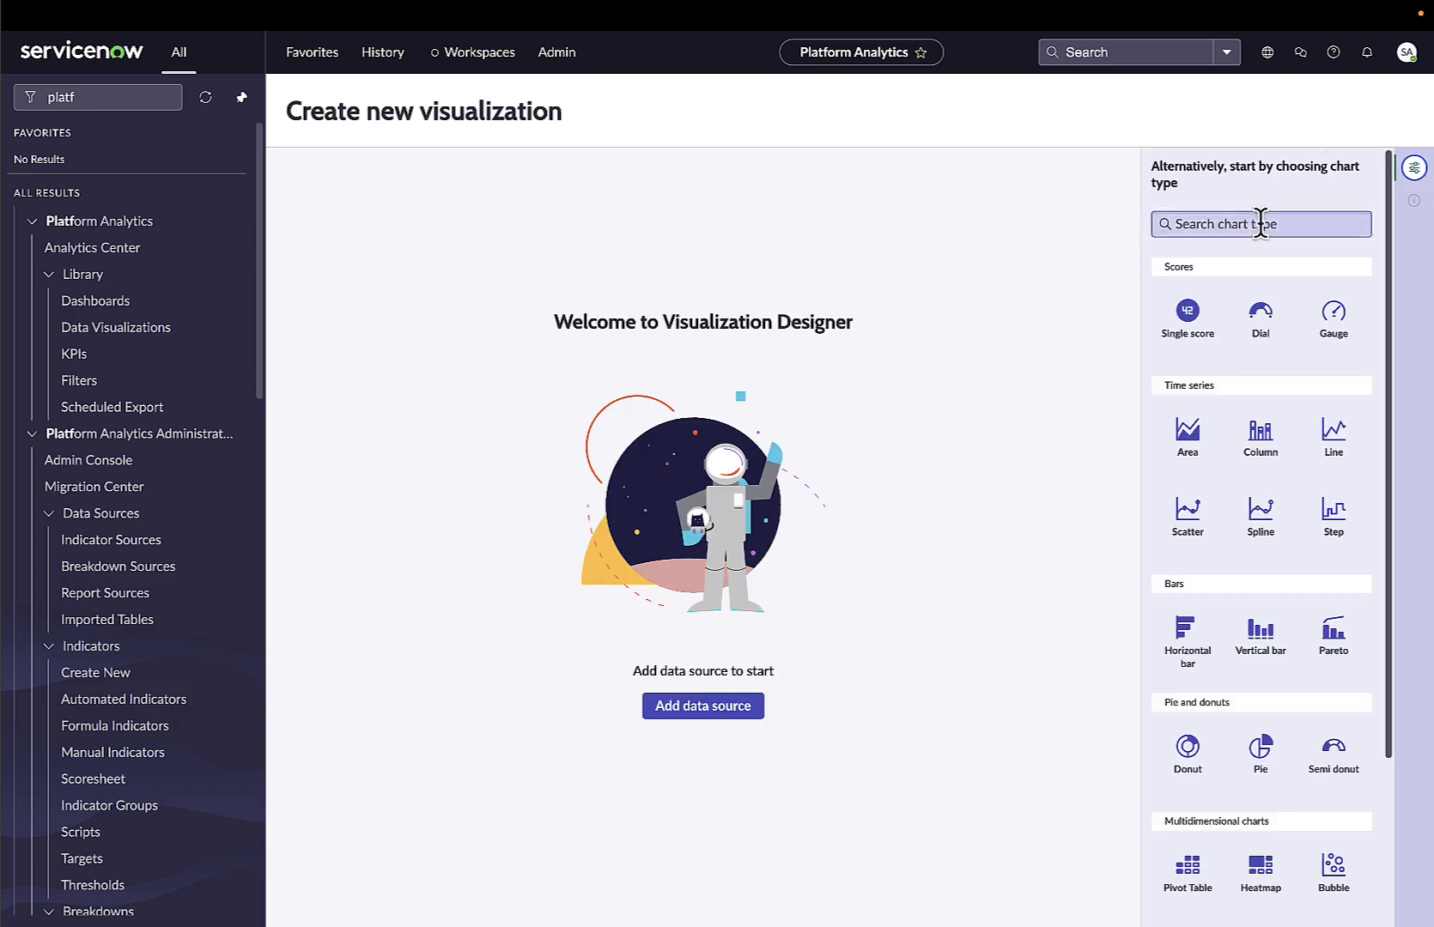
Choose the List - Simple chart type and set the visualization's data table to Incident SLA (incident_sla).
scroll(1322, 730, down, 3)
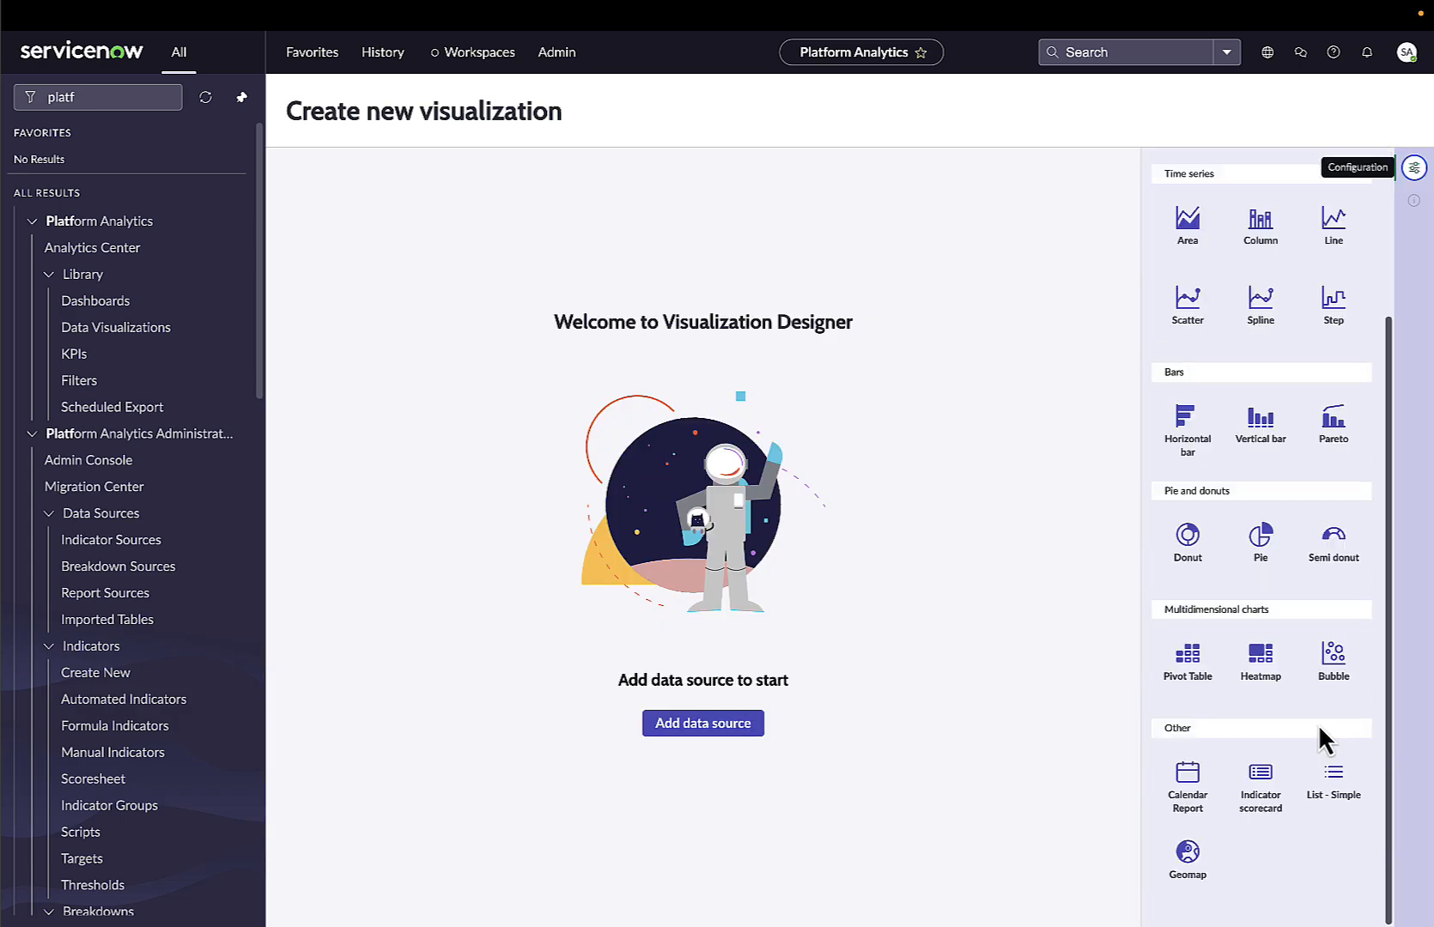
click(1331, 776)
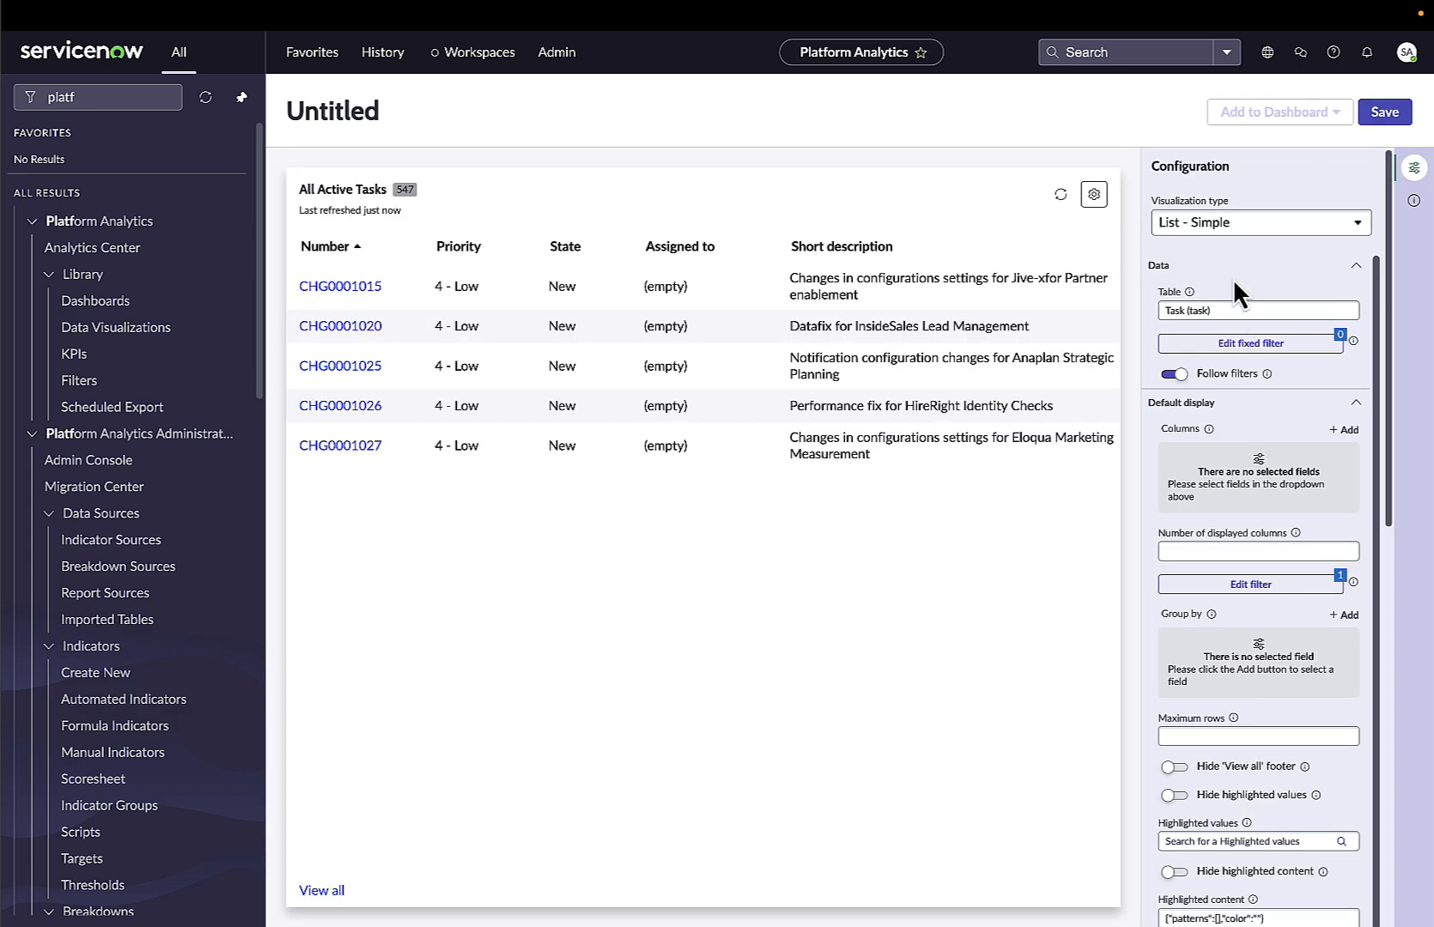
click(1228, 310)
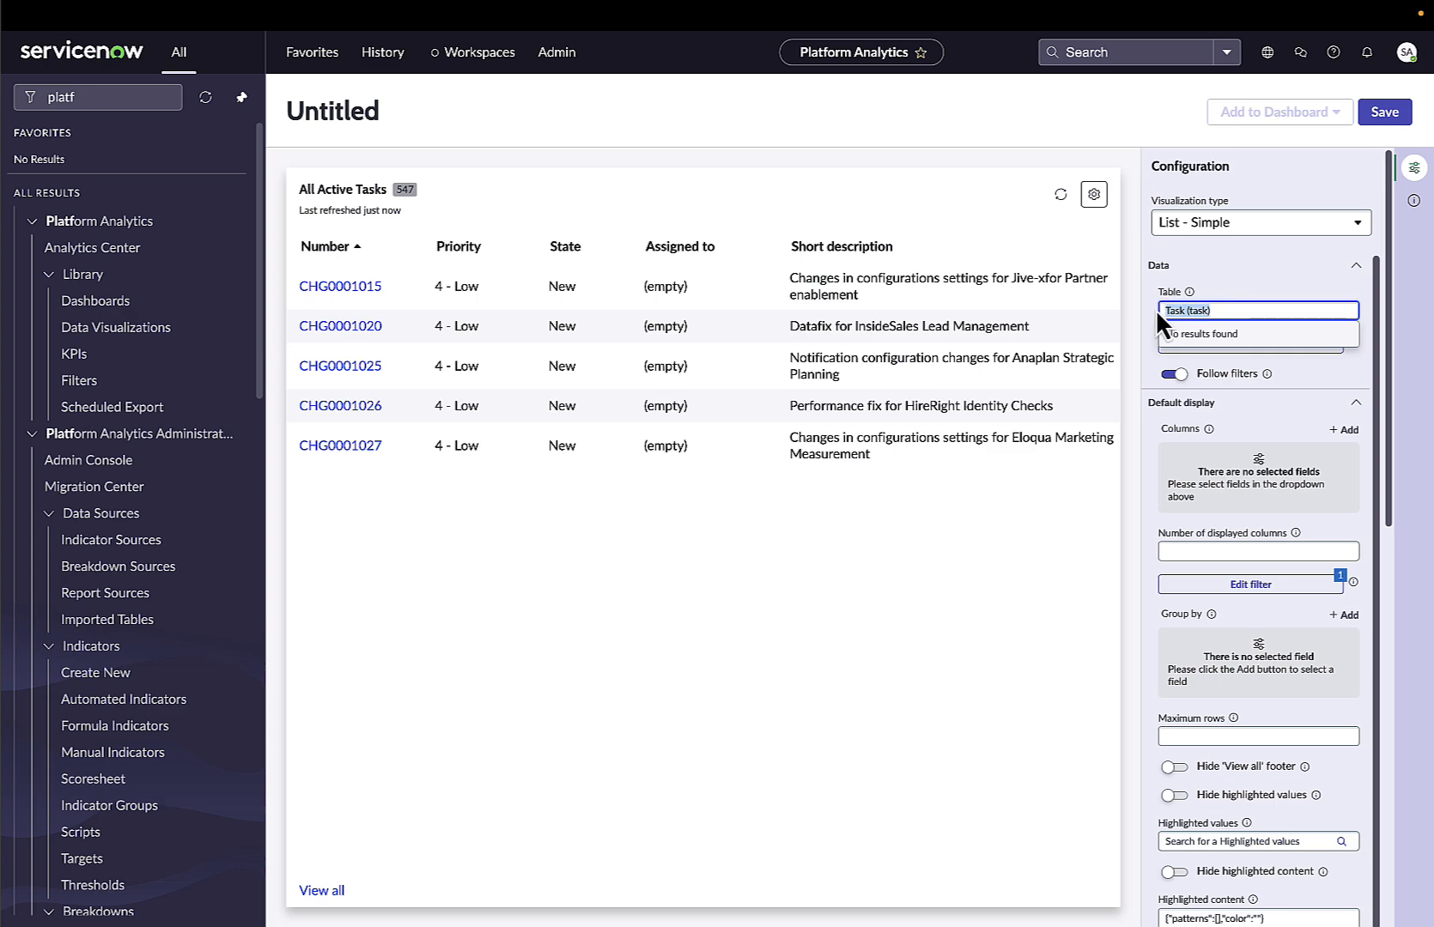
text(incident)
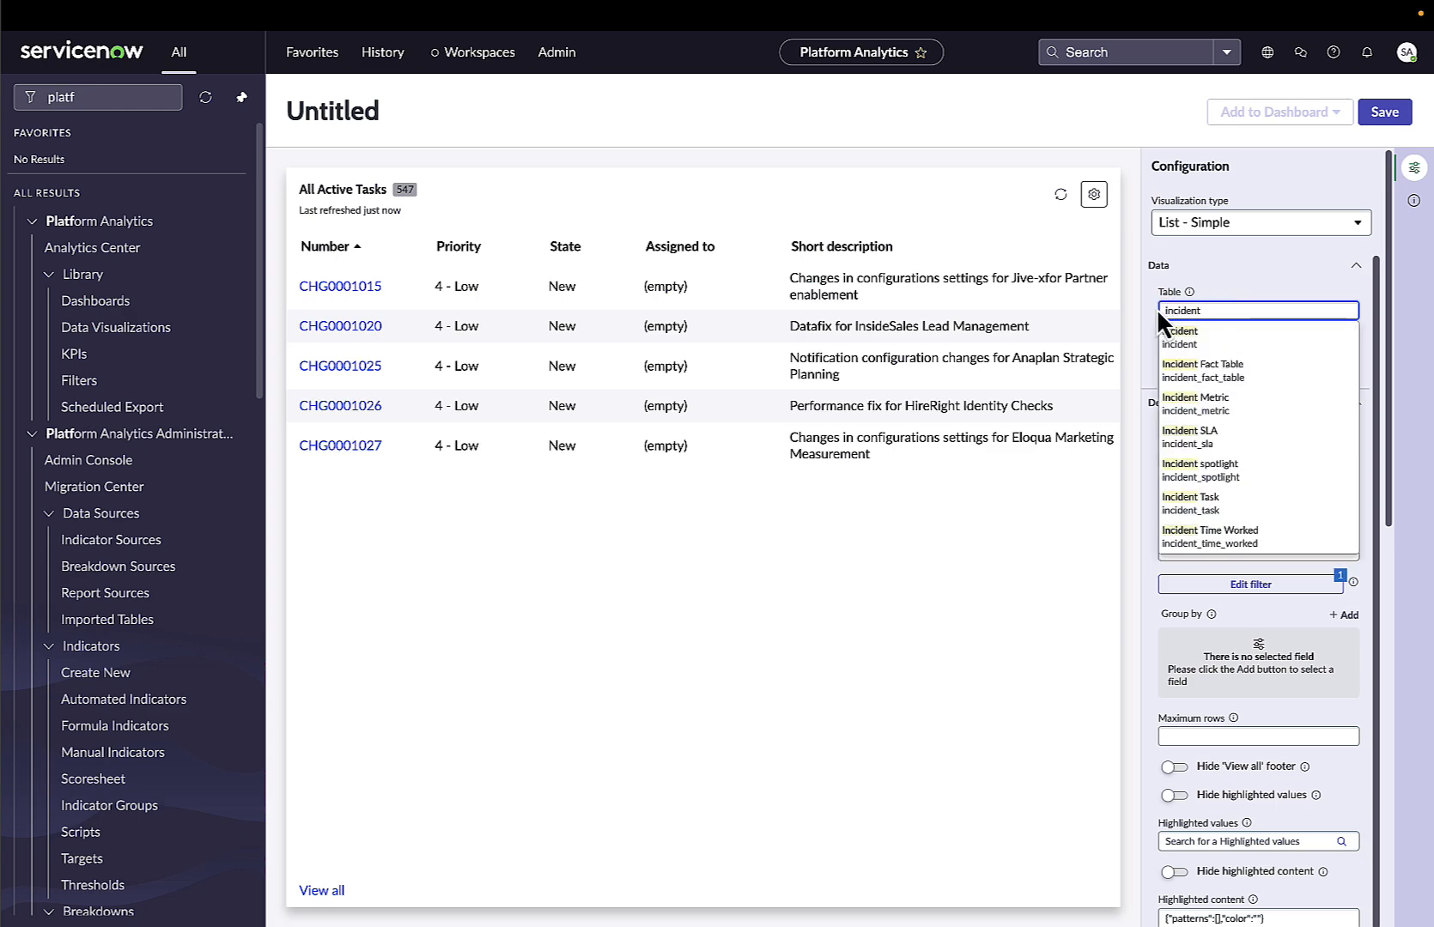
text(_sla)
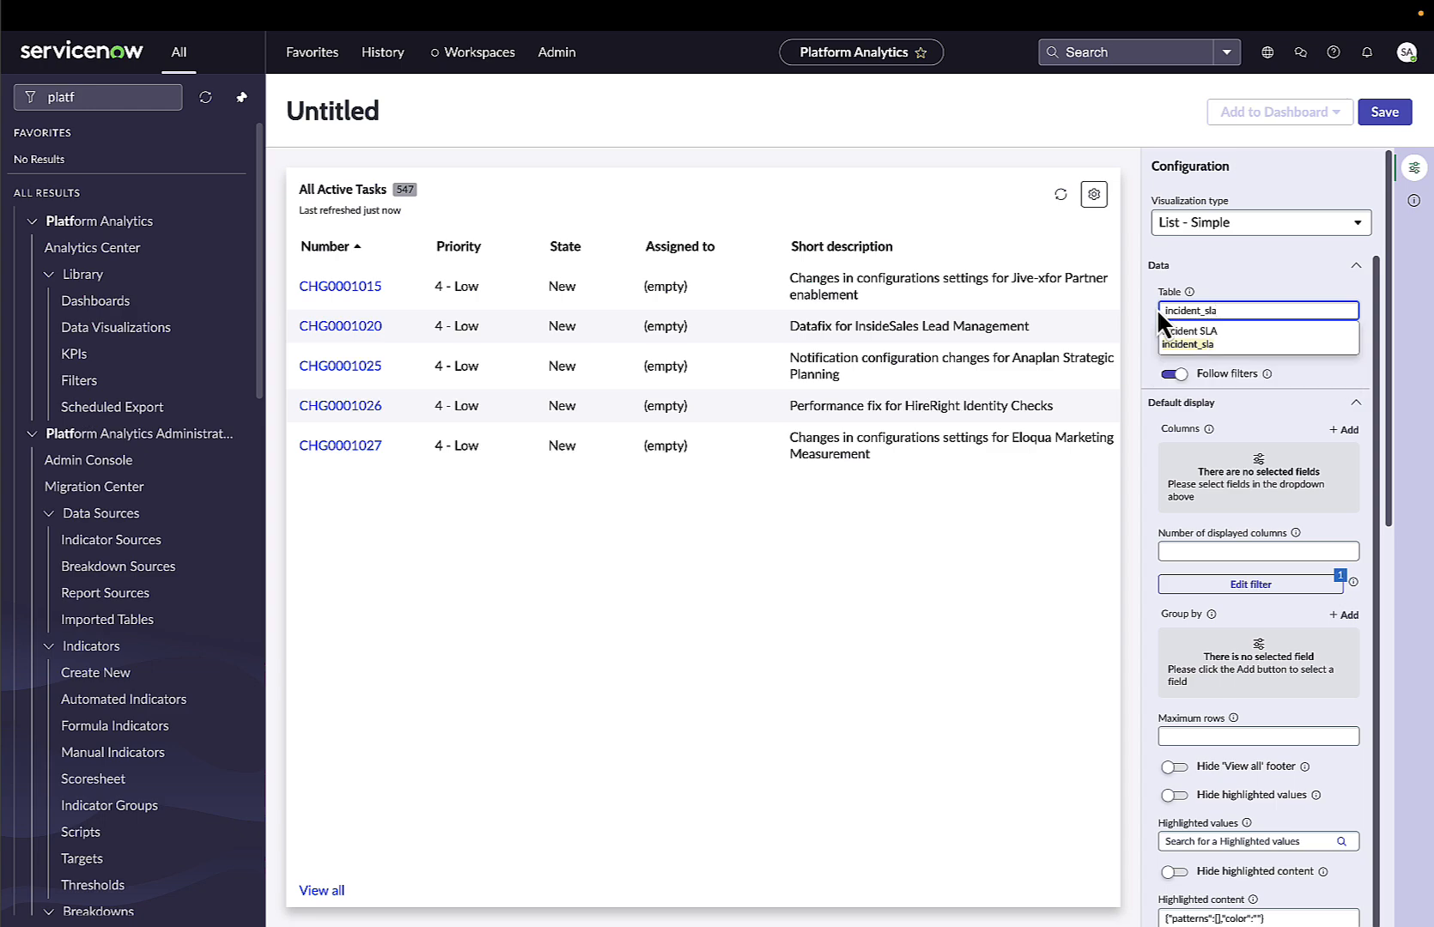
click(1190, 340)
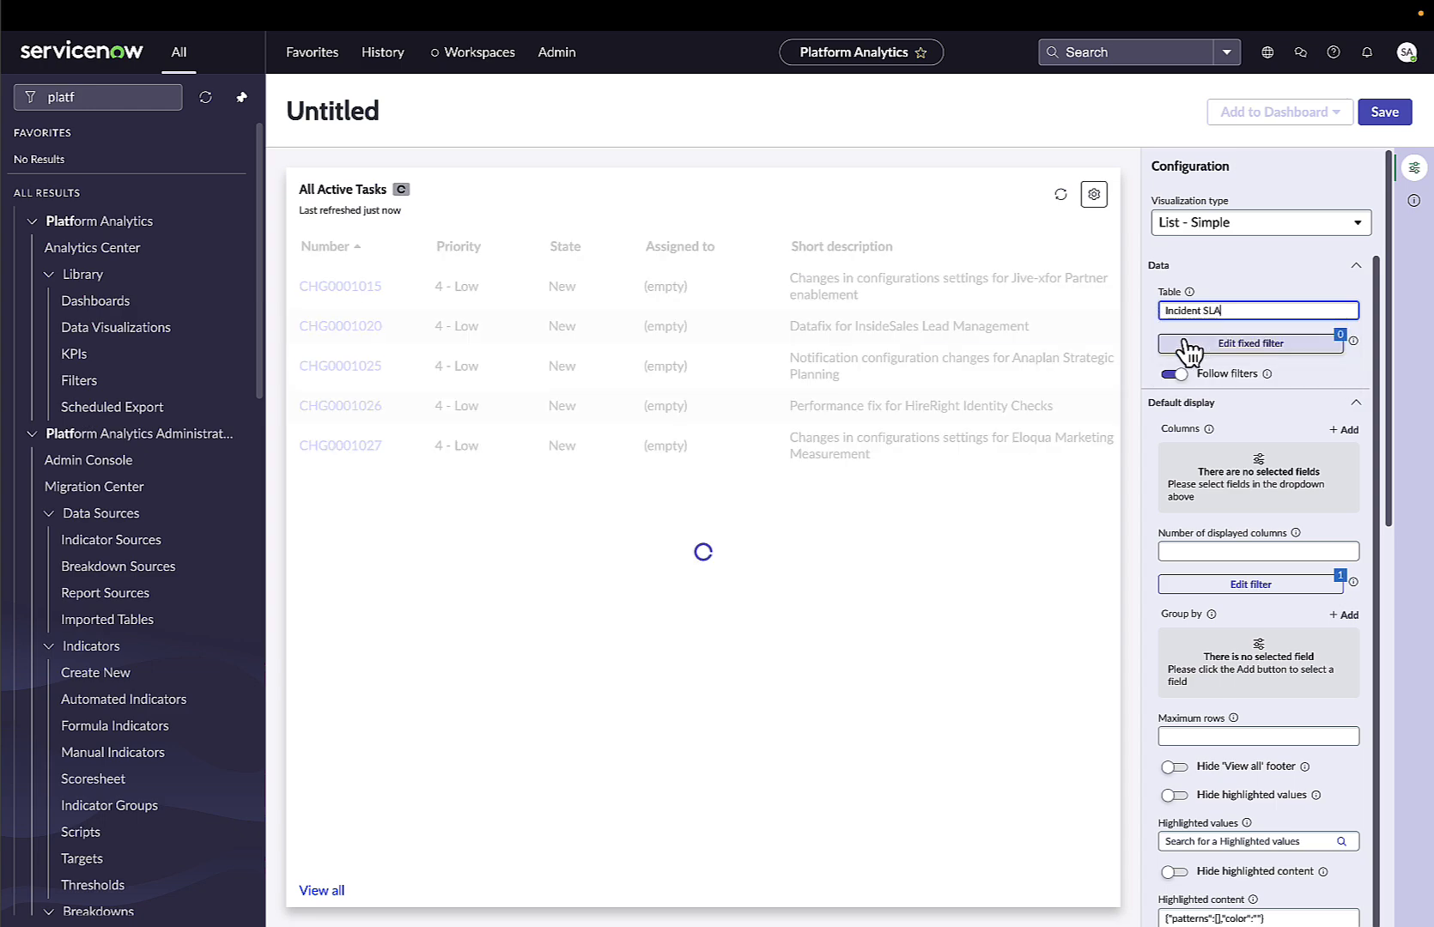
Review the list's selected and available columns in the Edit List dialog and close it with OK.
click(1093, 194)
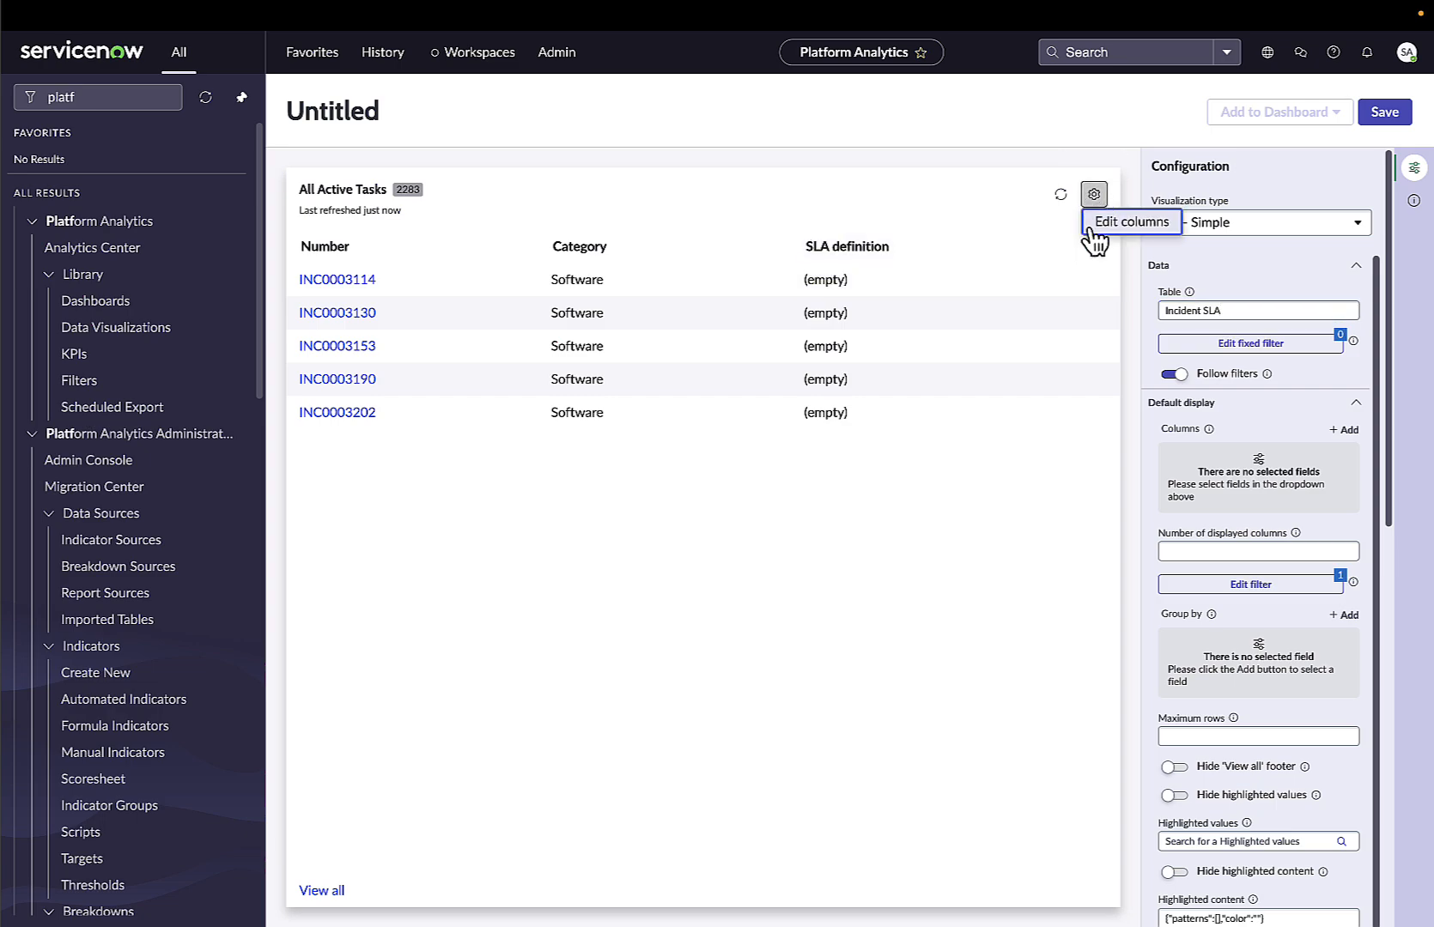
click(1114, 225)
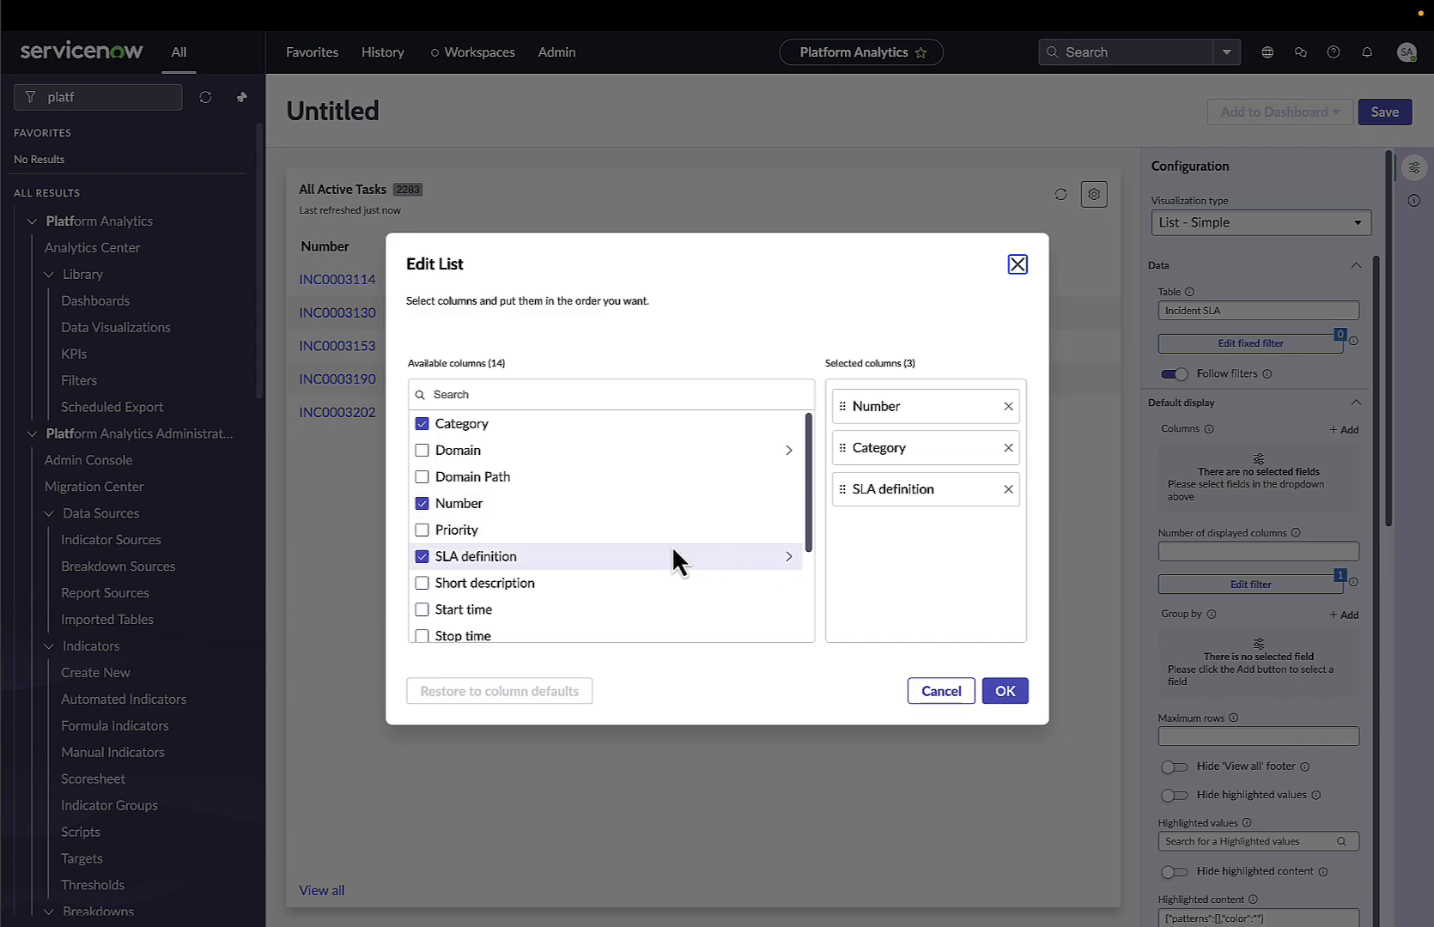
scroll(671, 548, down, 2)
scroll(657, 551, up, 3)
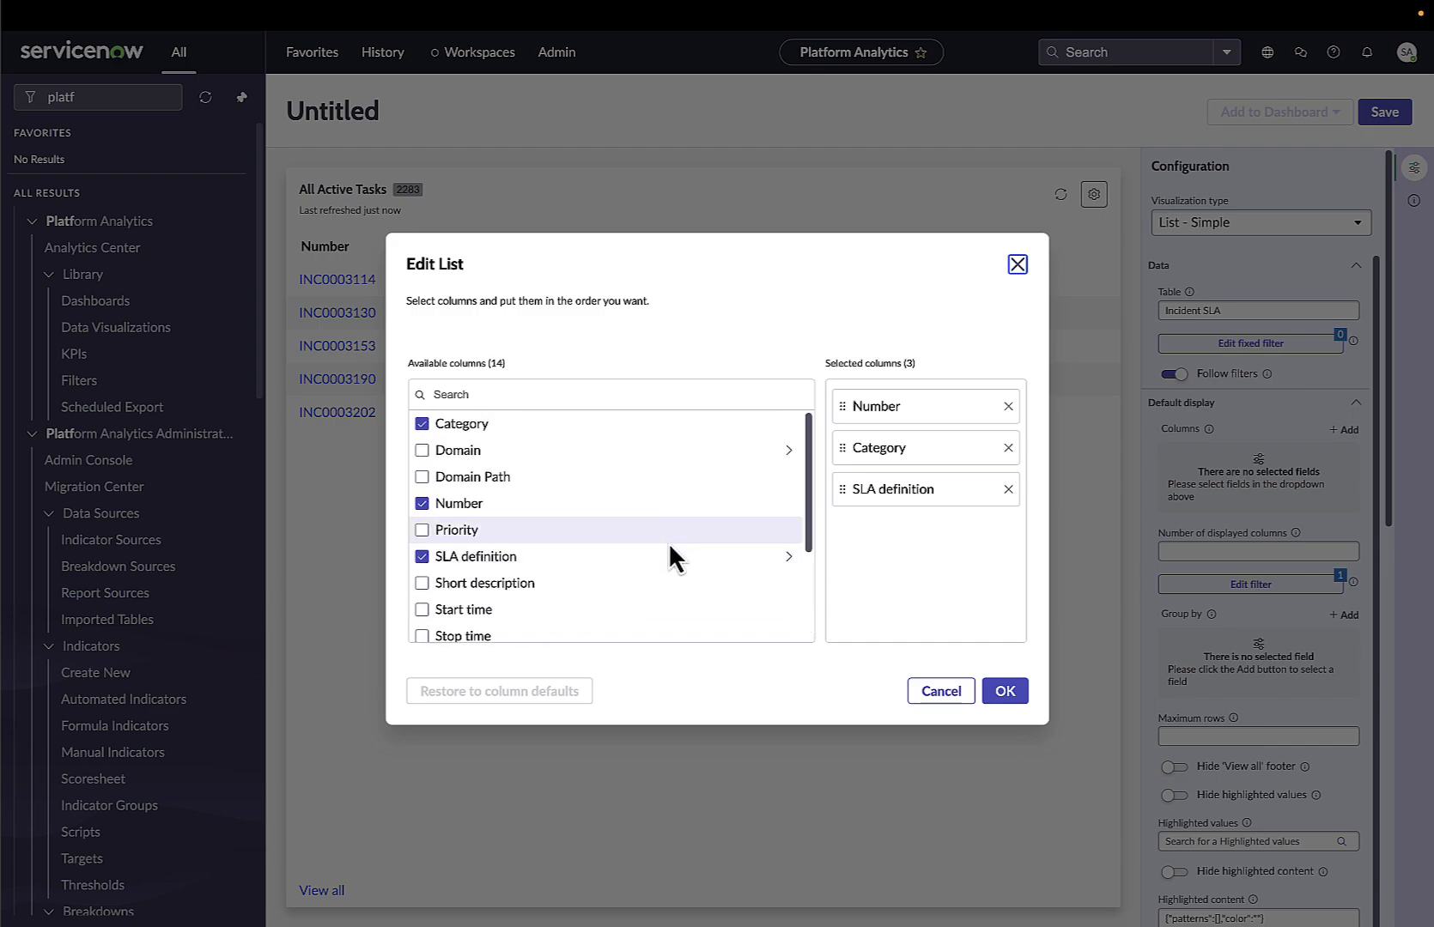
scroll(670, 550, down, 3)
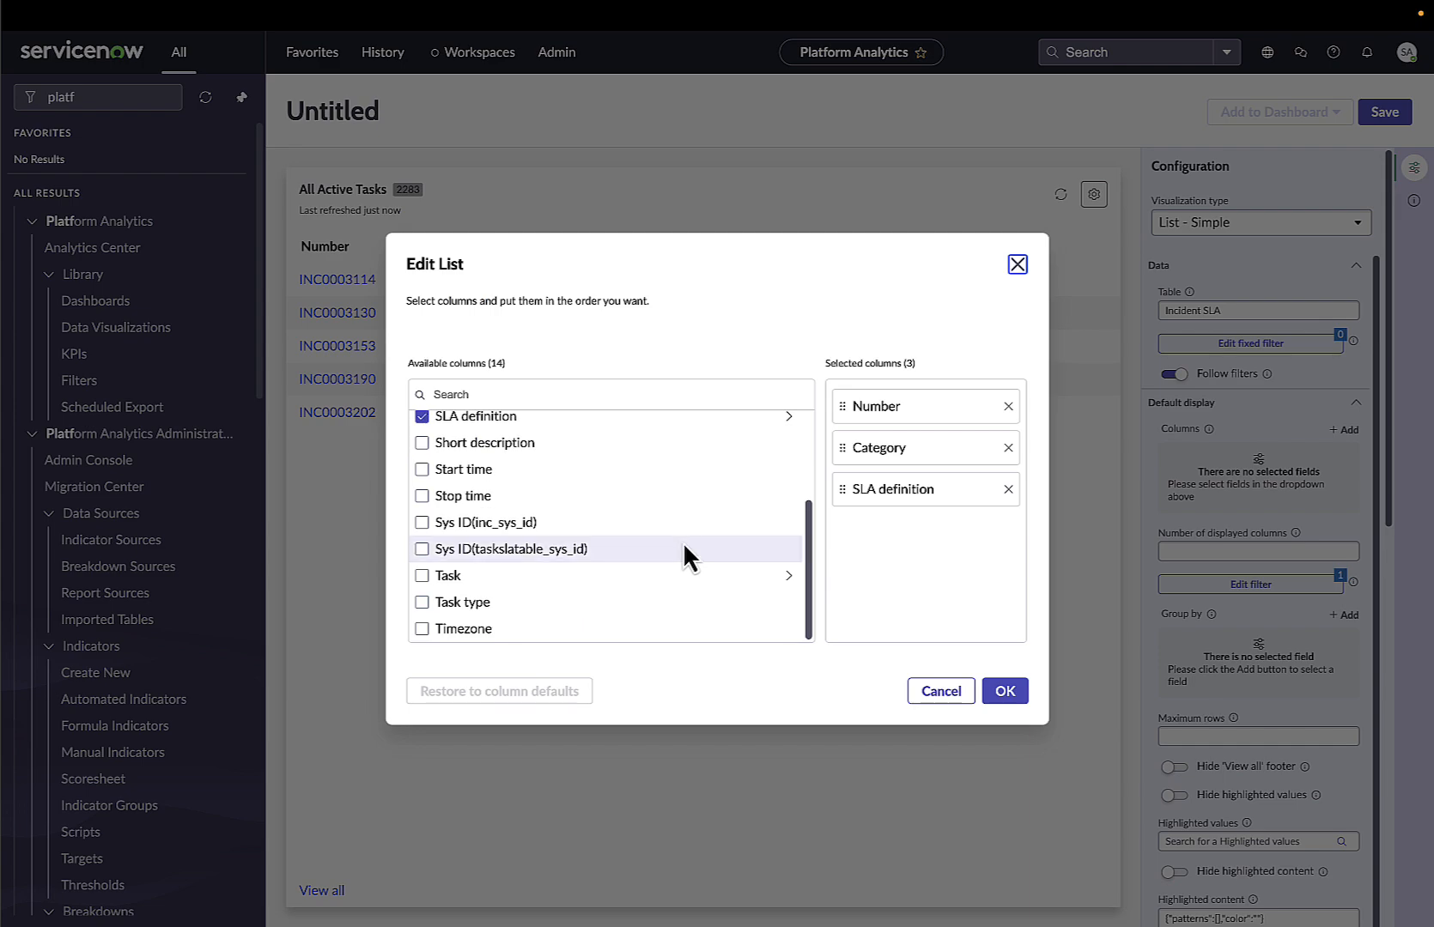
scroll(678, 541, up, 3)
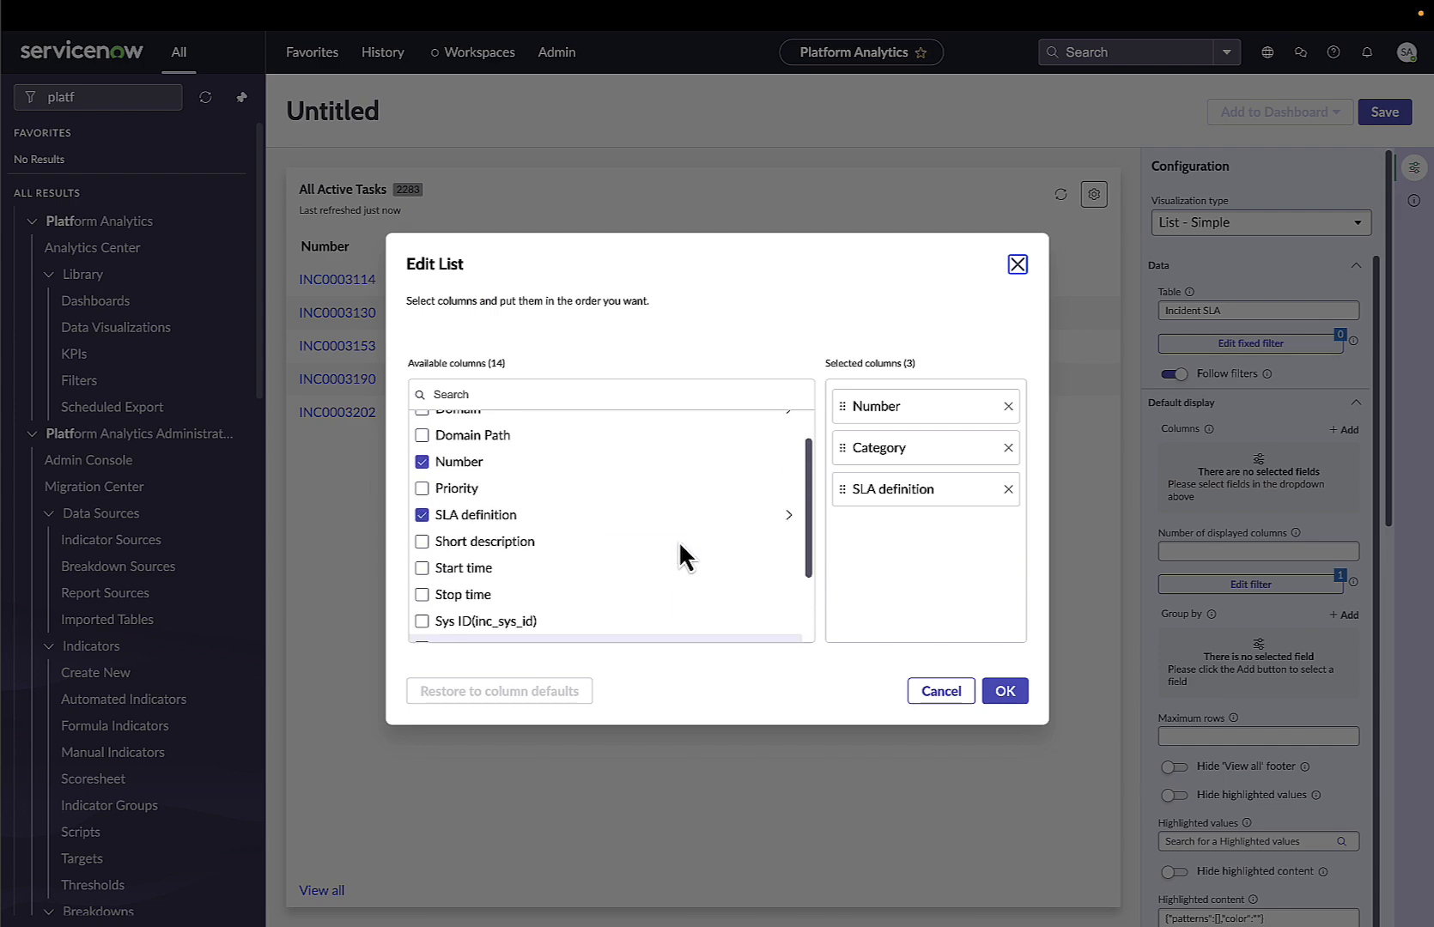
click(1002, 691)
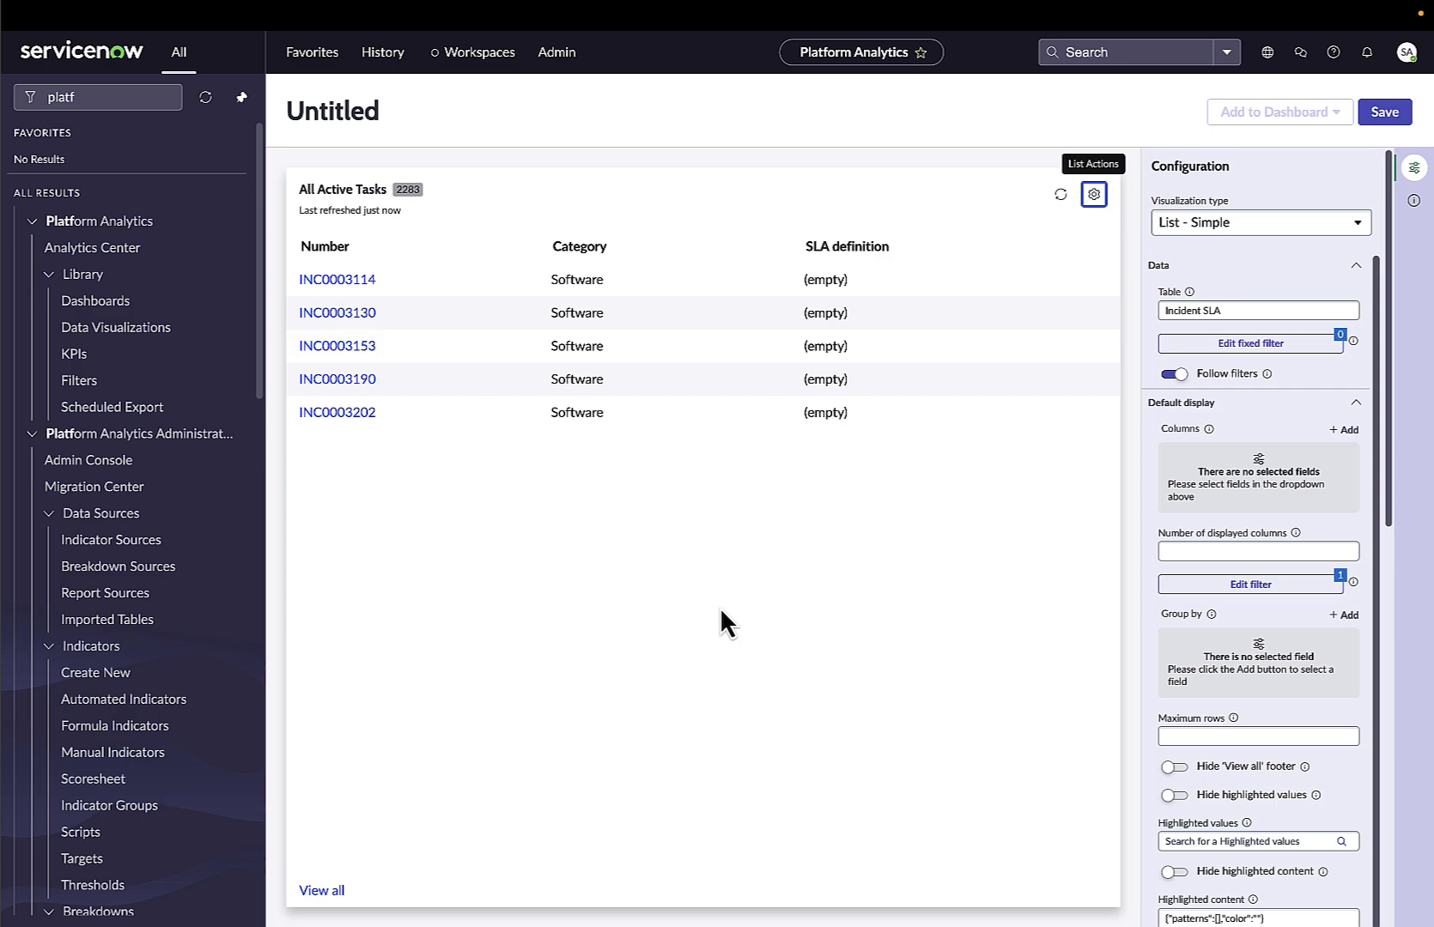
Switch to Microsoft PowerPoint.
key(super+Tab)
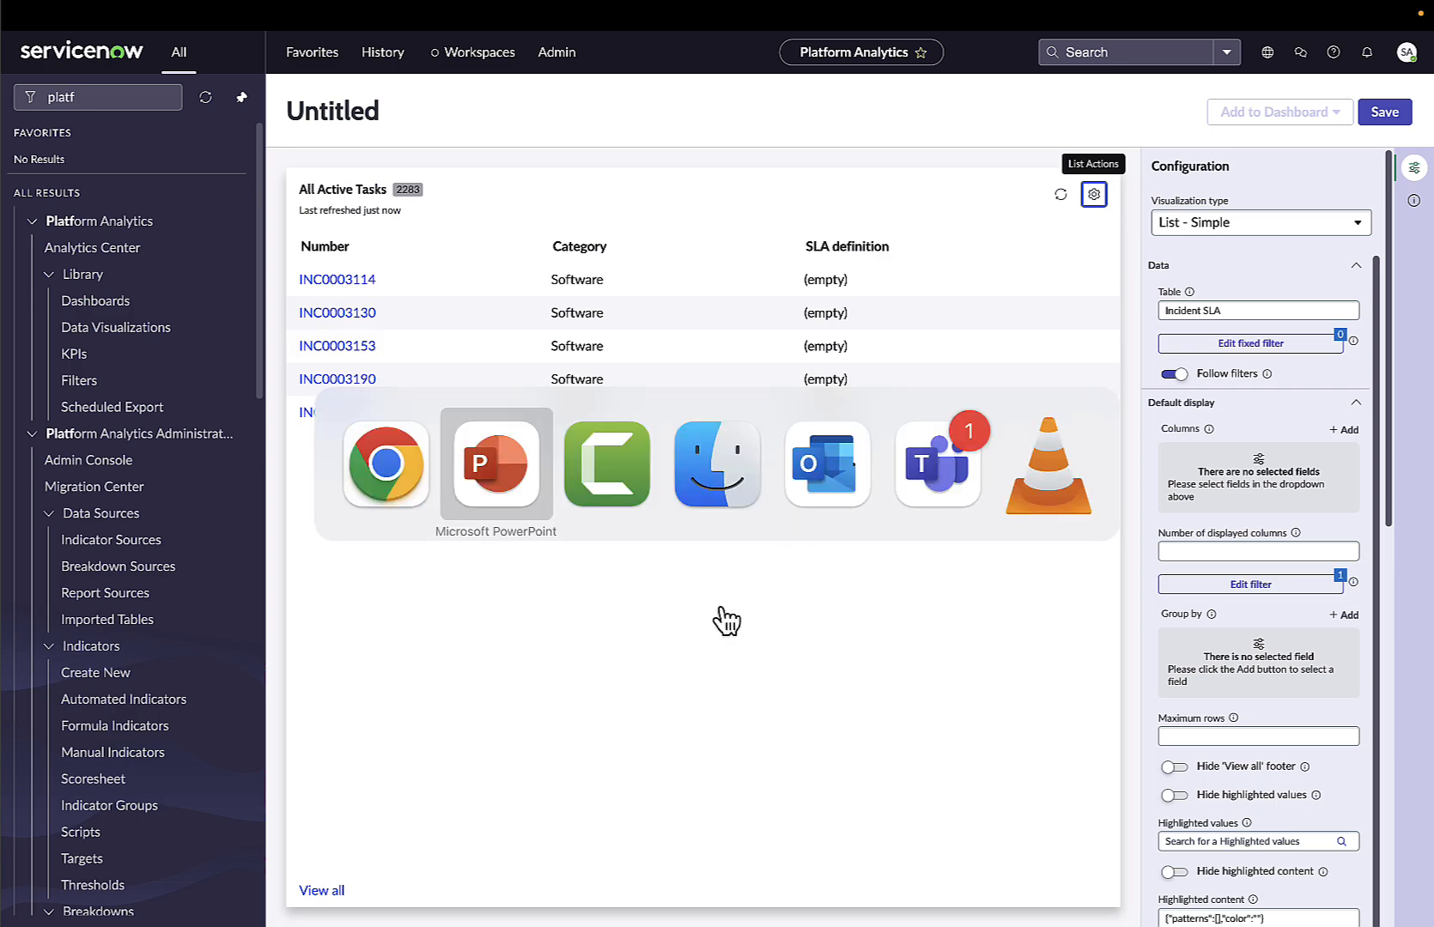